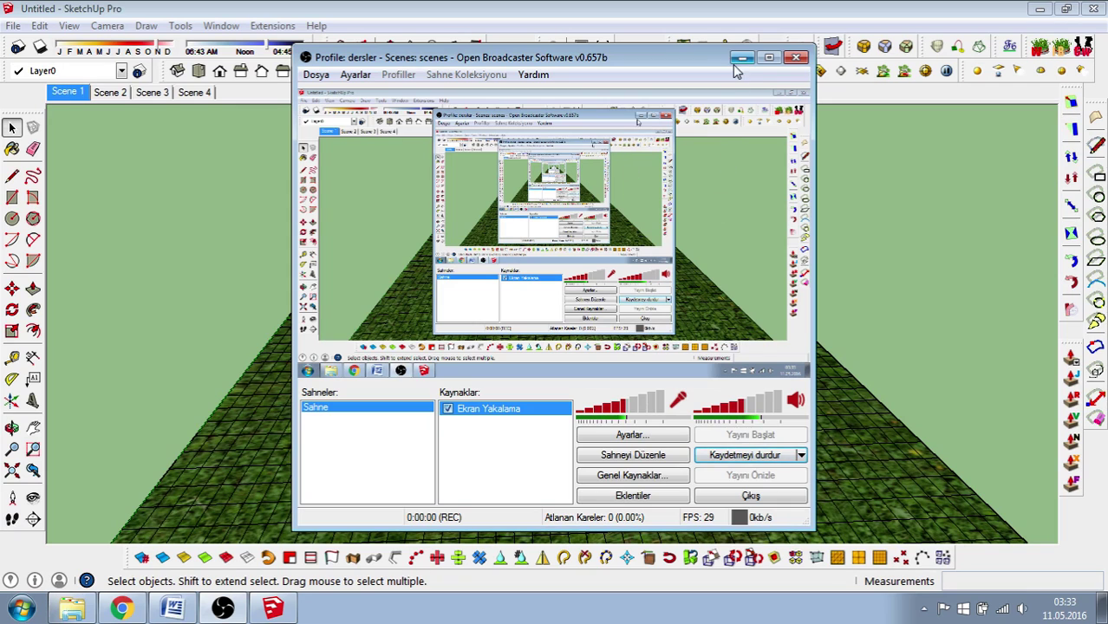
- Minimize OBS, SketchUp, the texture folder and Word to reveal the cobblestone-and-grass desktop
click(741, 57)
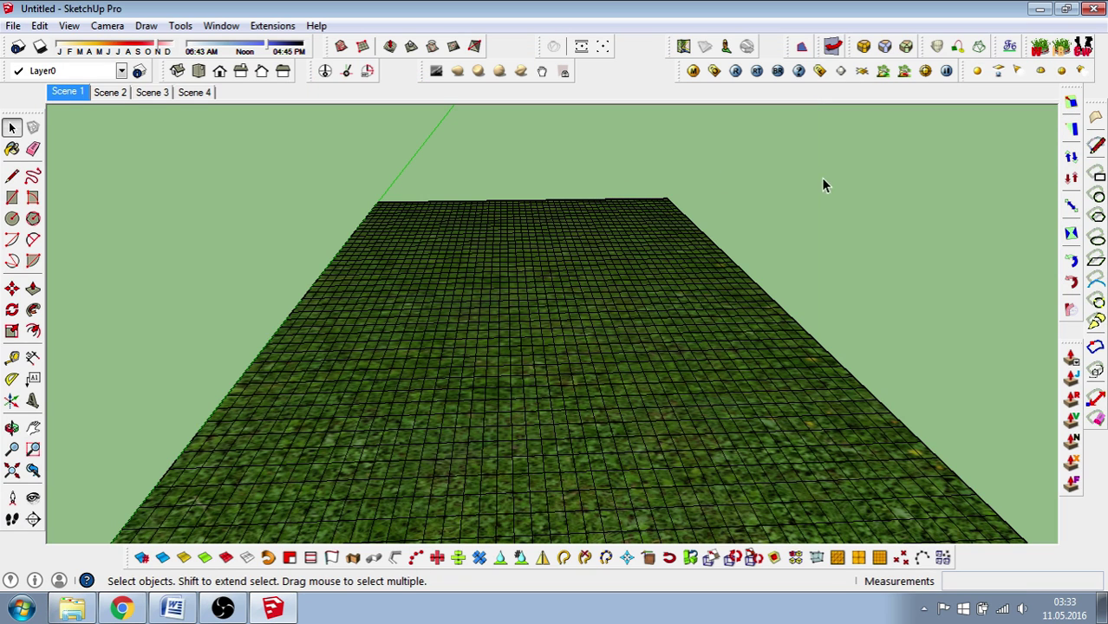
click(1040, 9)
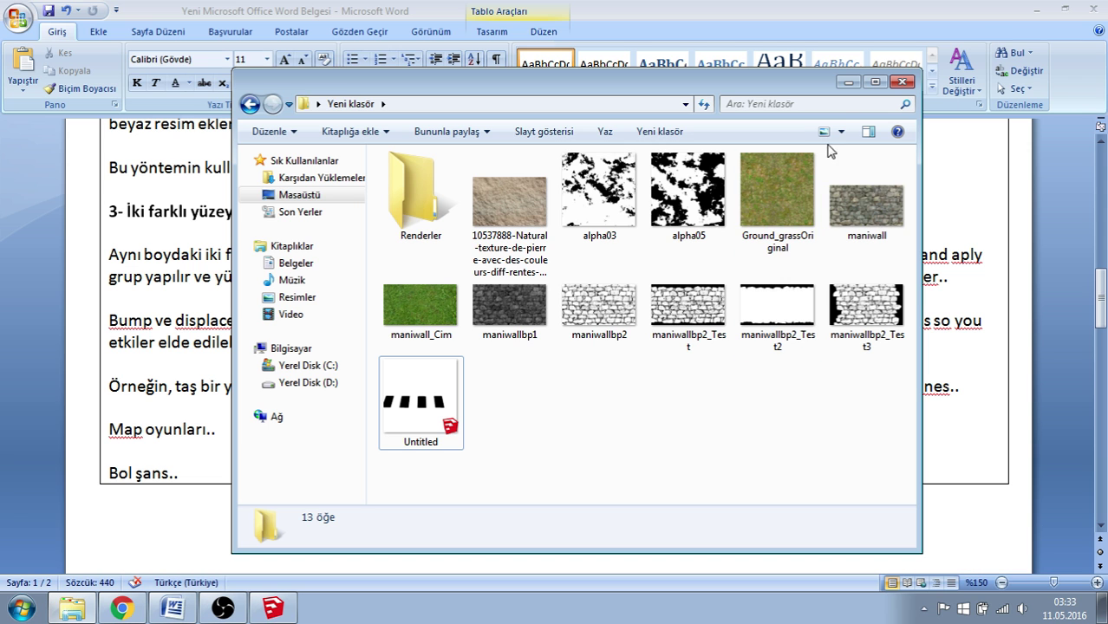
click(851, 82)
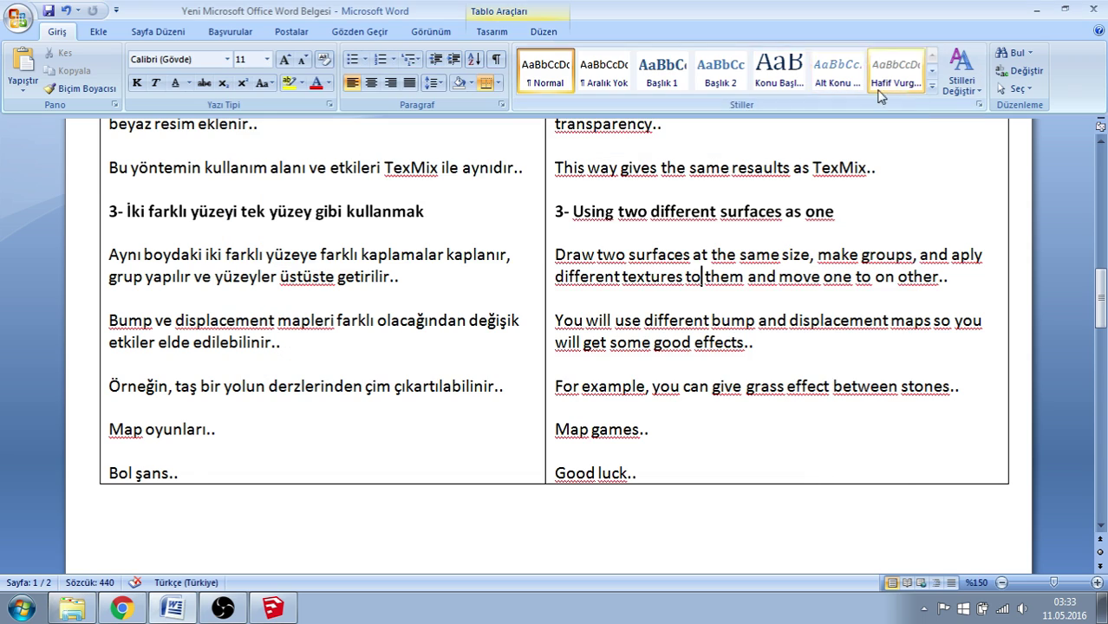
click(1036, 9)
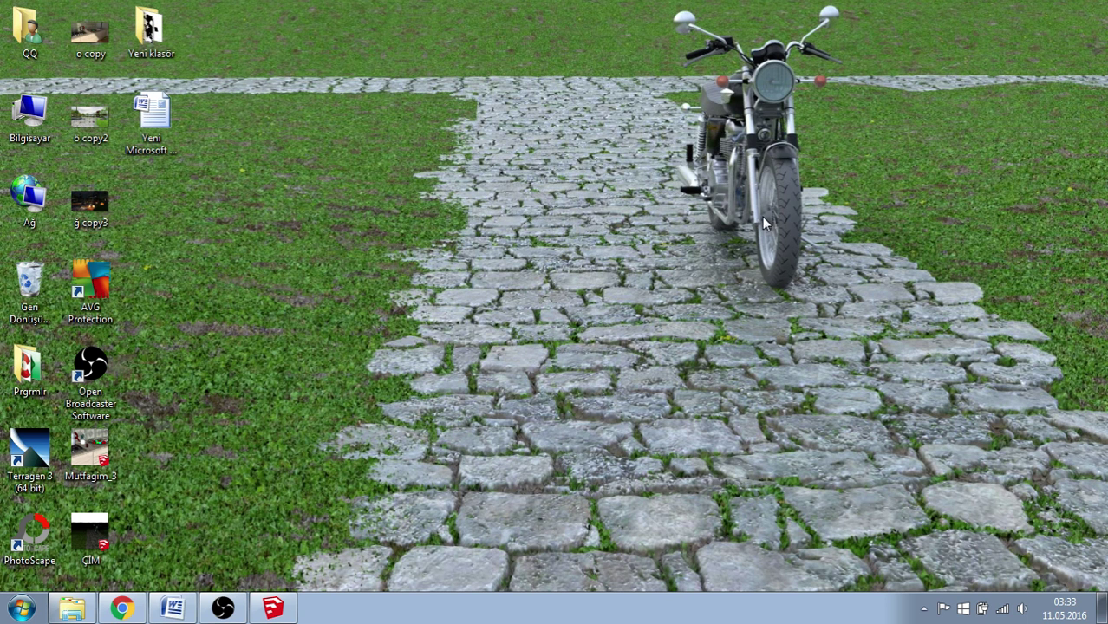
- Bring back the Word notes, scroll to the top and highlight the Hello friends greeting
click(176, 609)
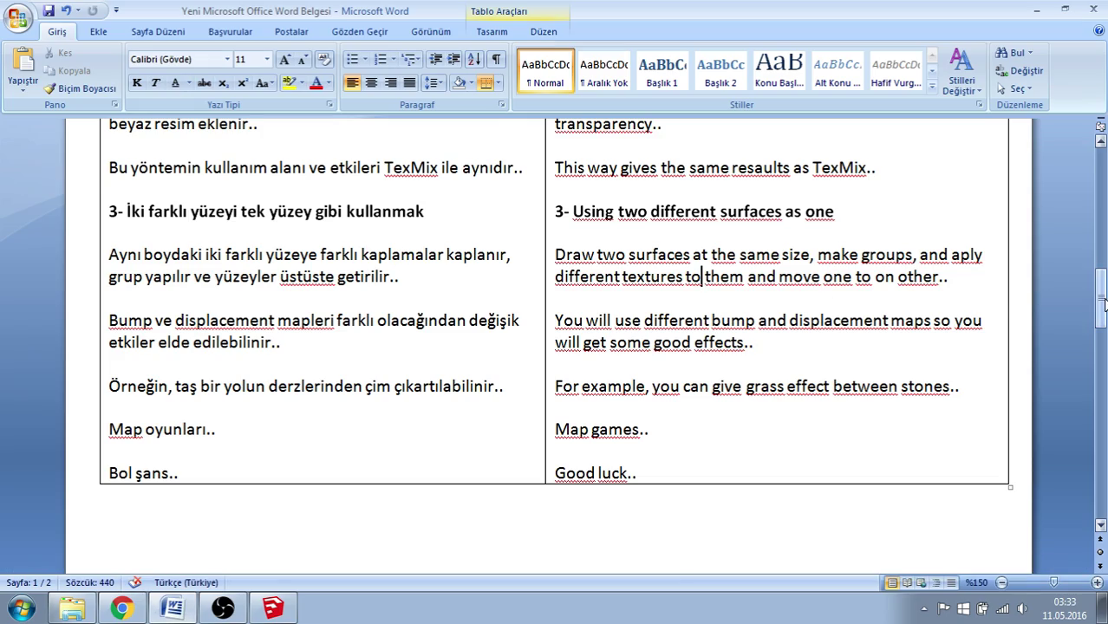
drag(1099, 299, 1096, 182)
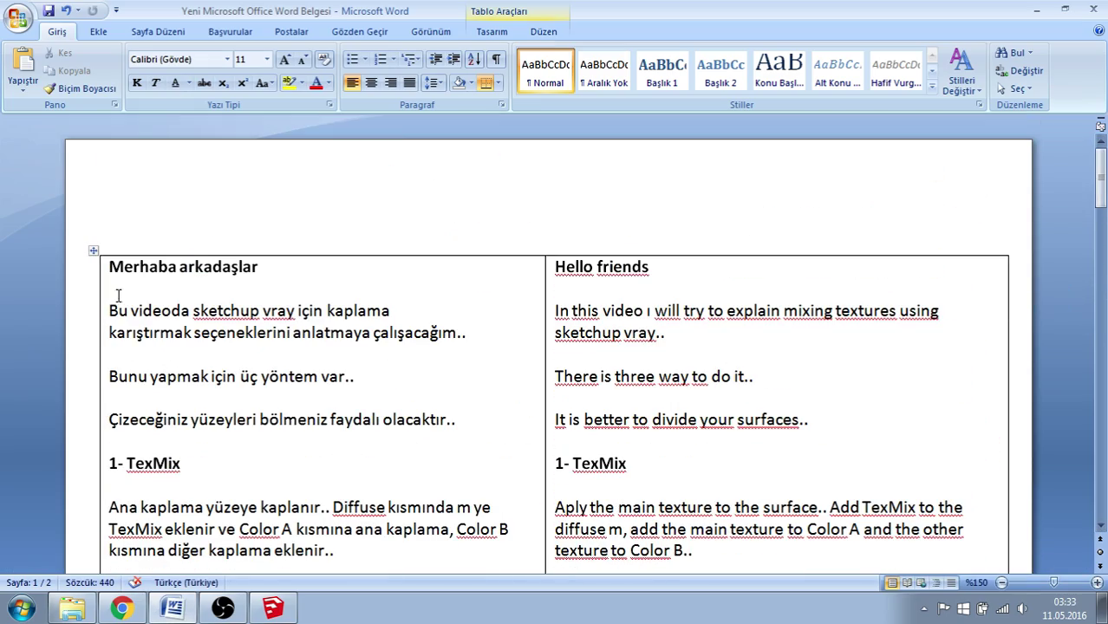
mouse_move(156, 267)
mouse_down()
mouse_move(544, 283)
mouse_move(619, 273)
mouse_up()
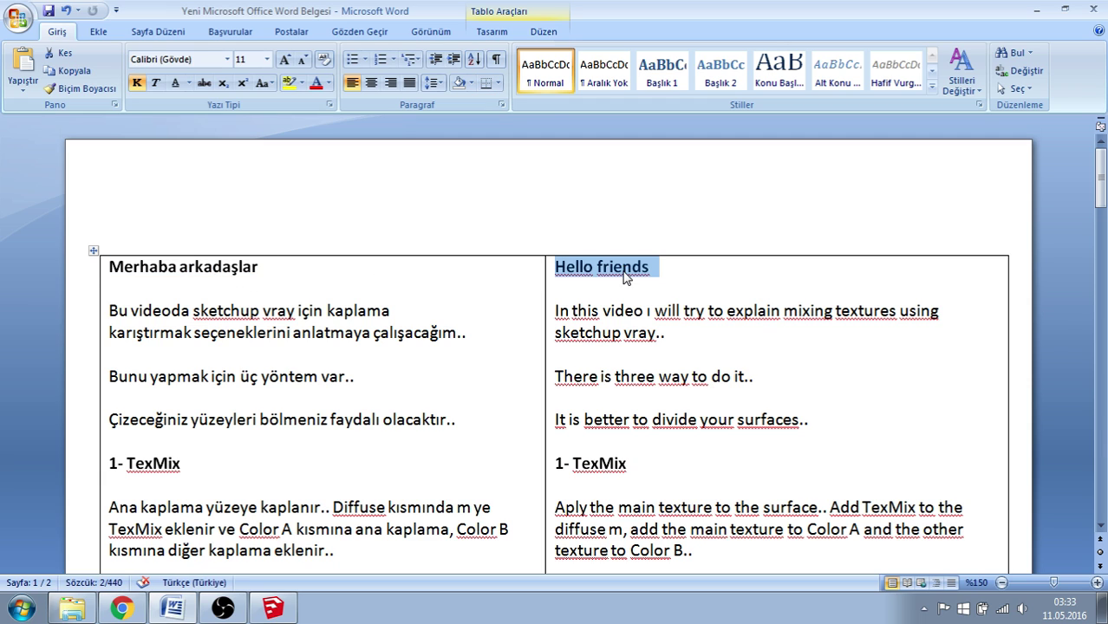
click(287, 348)
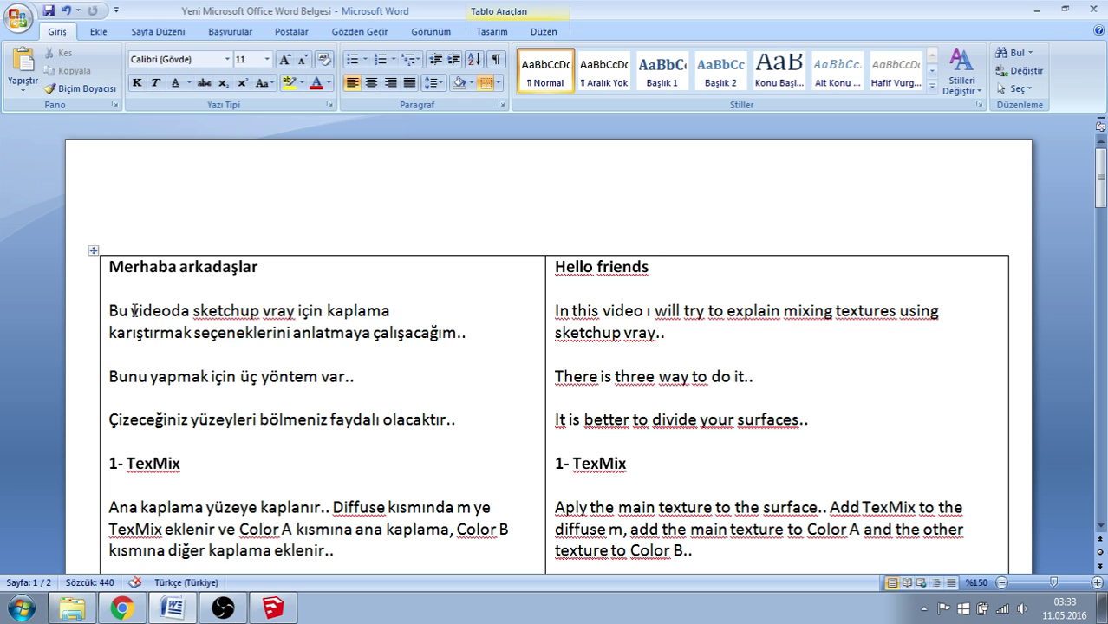
- Read the Turkish and English lines on mixing textures, the three methods and dividing surfaces
drag(131, 310, 340, 336)
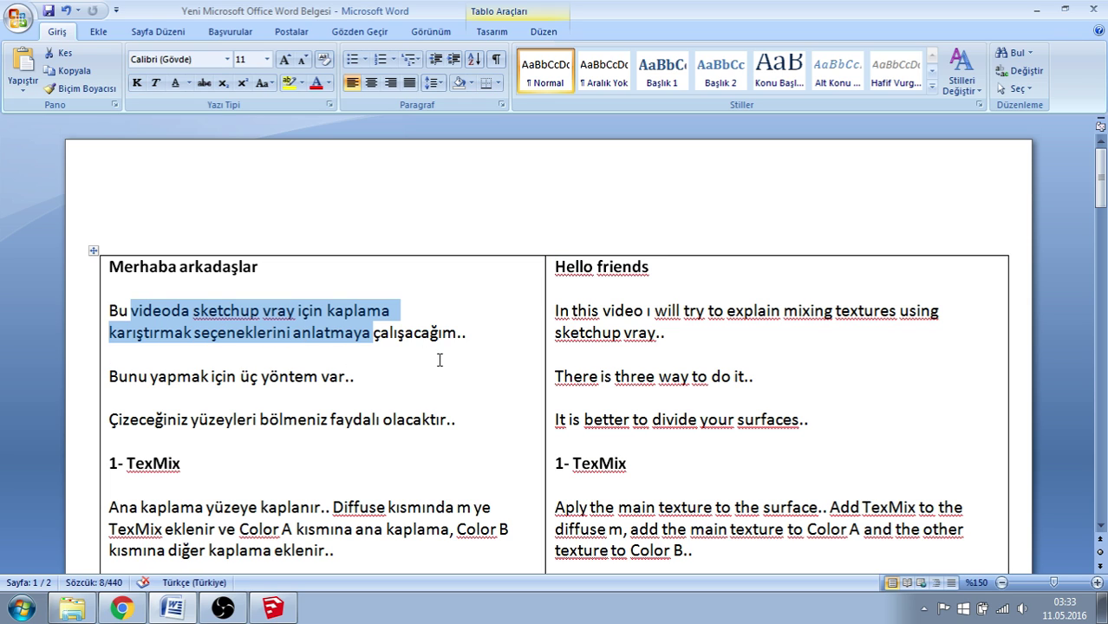
drag(572, 312, 655, 337)
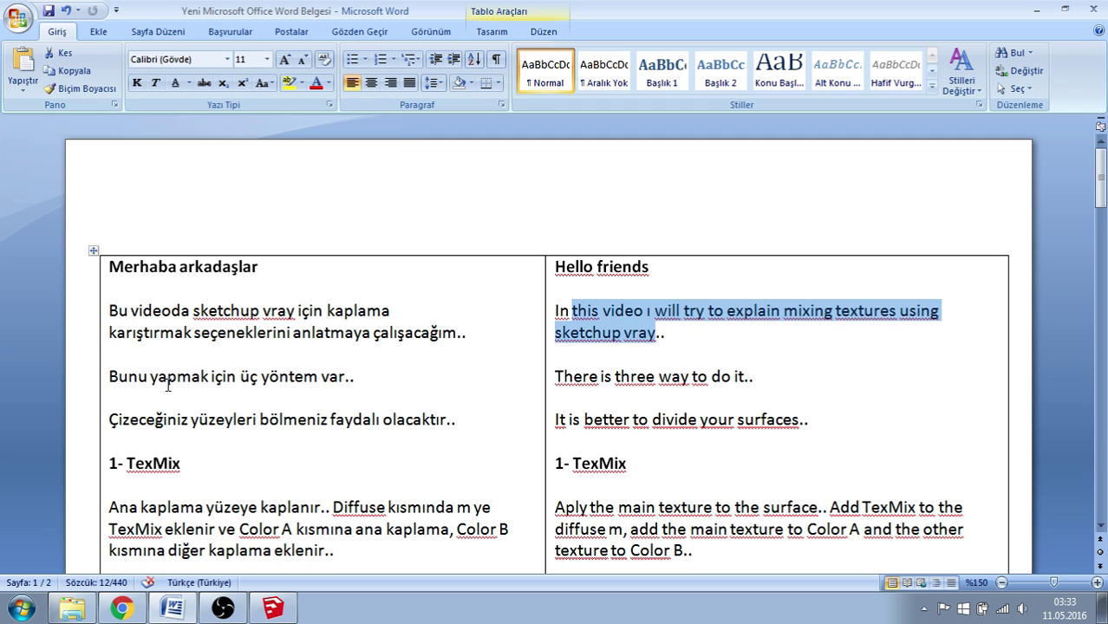
drag(111, 376, 365, 378)
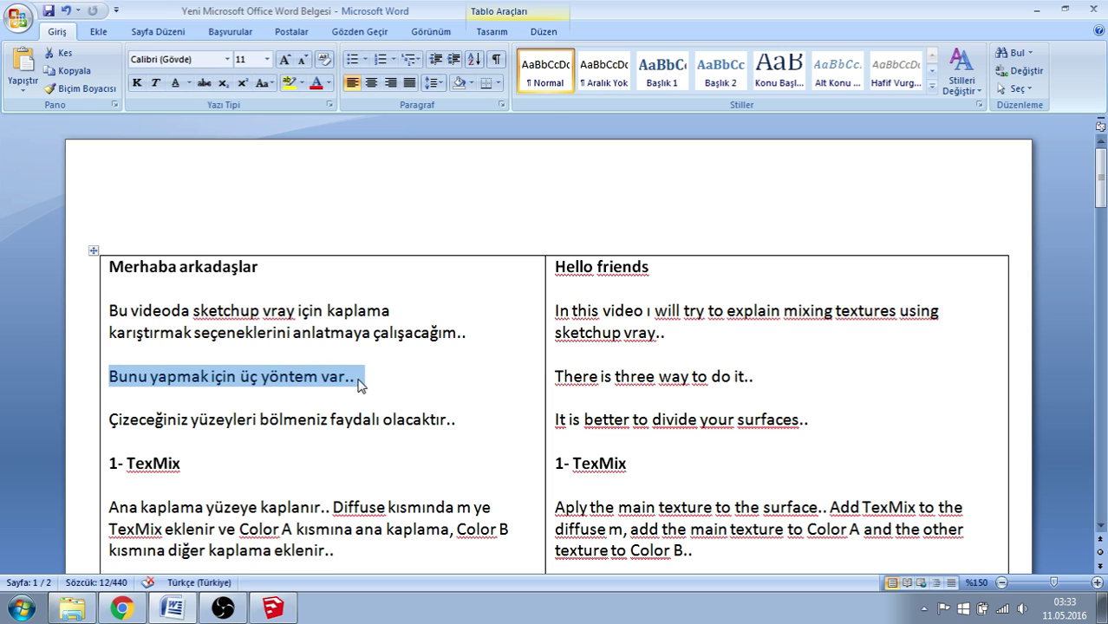
drag(557, 379, 655, 393)
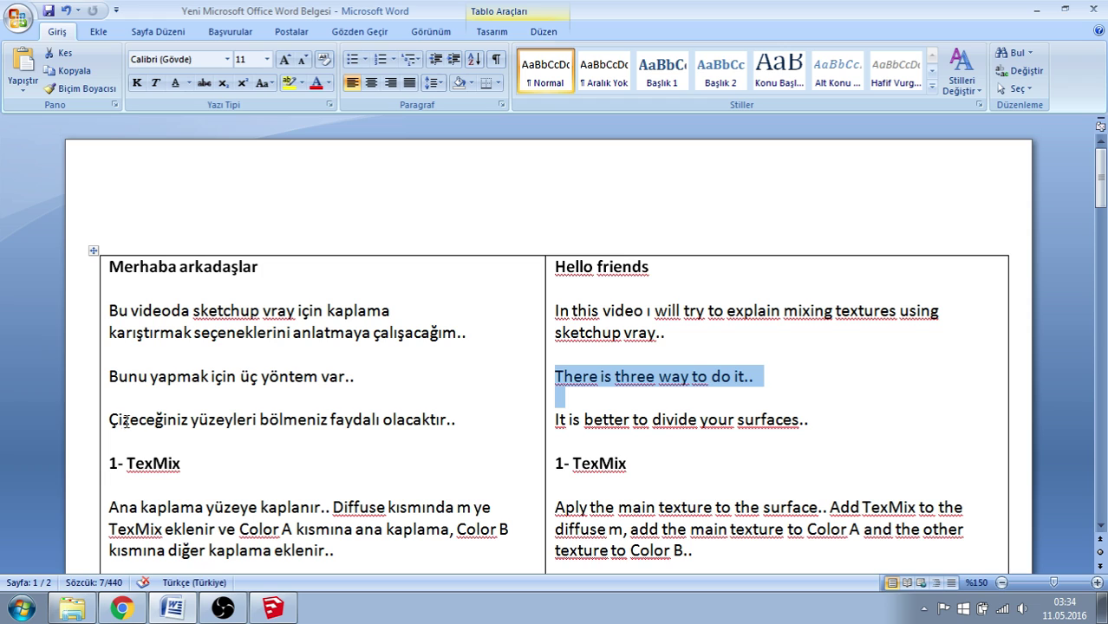
drag(110, 421, 436, 425)
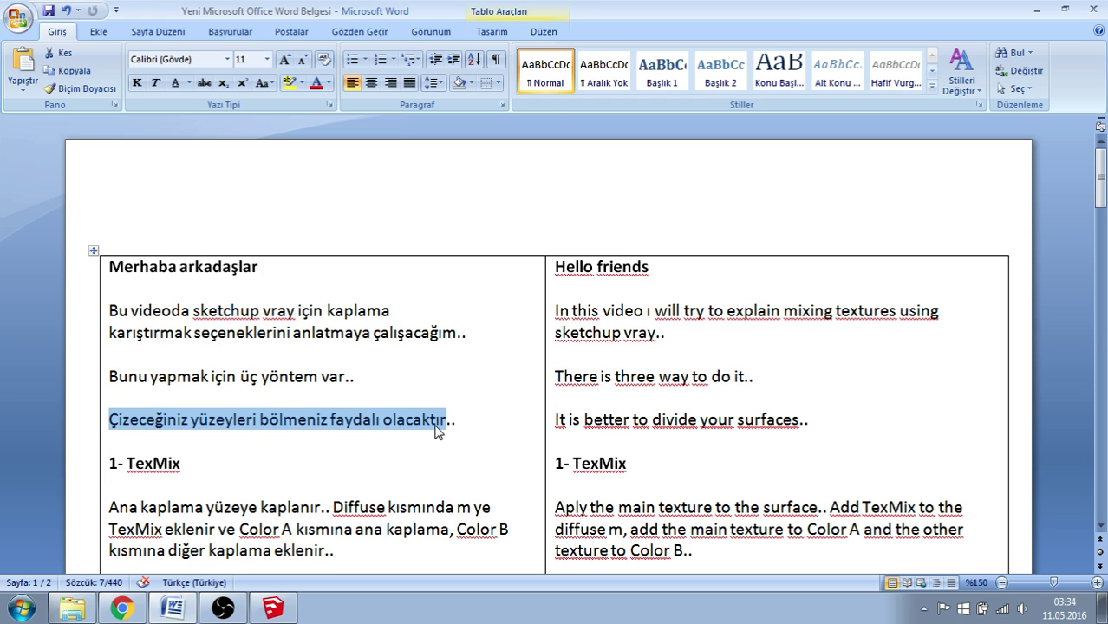
drag(557, 421, 681, 435)
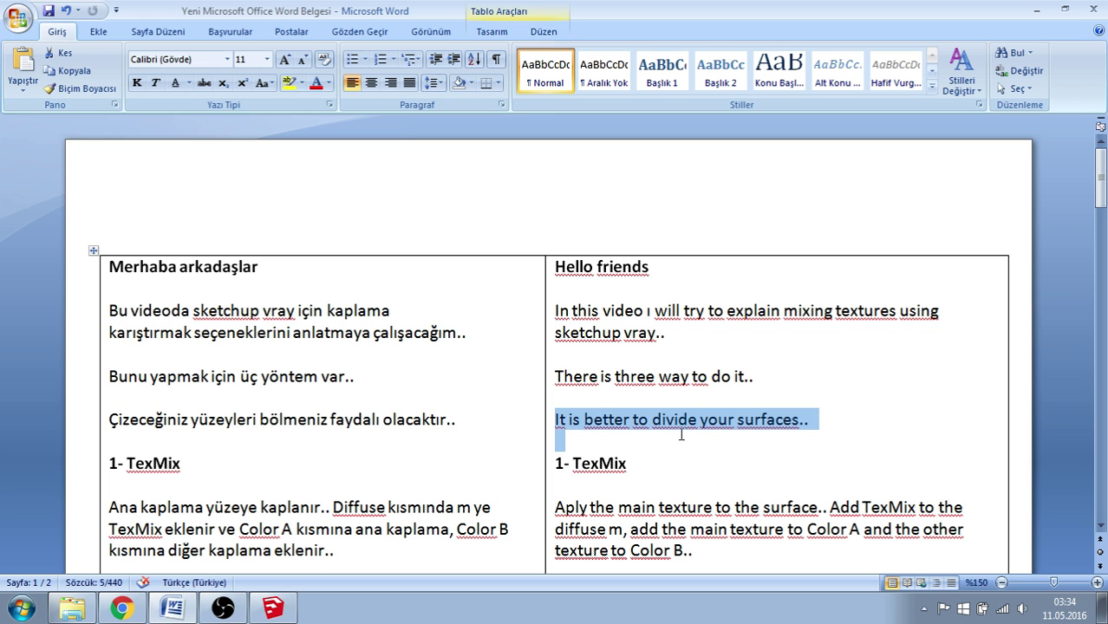
- Scroll to the TexMix heading and its first step on applying the main texture, then return to SketchUp
scroll(450, 500, down, 1)
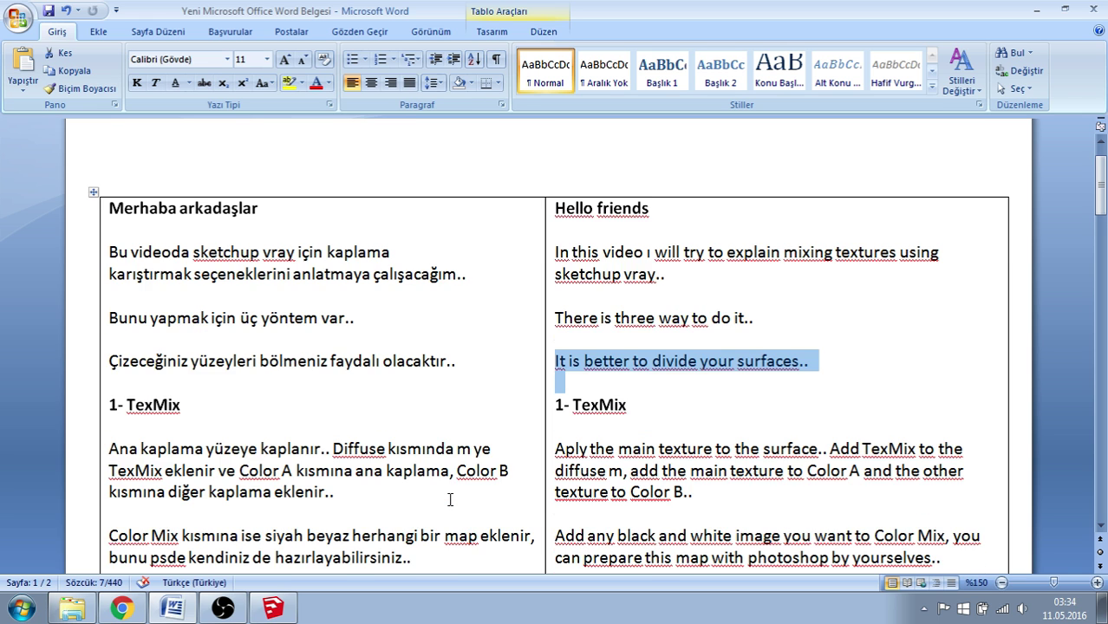
scroll(450, 500, down, 1)
double_click(153, 345)
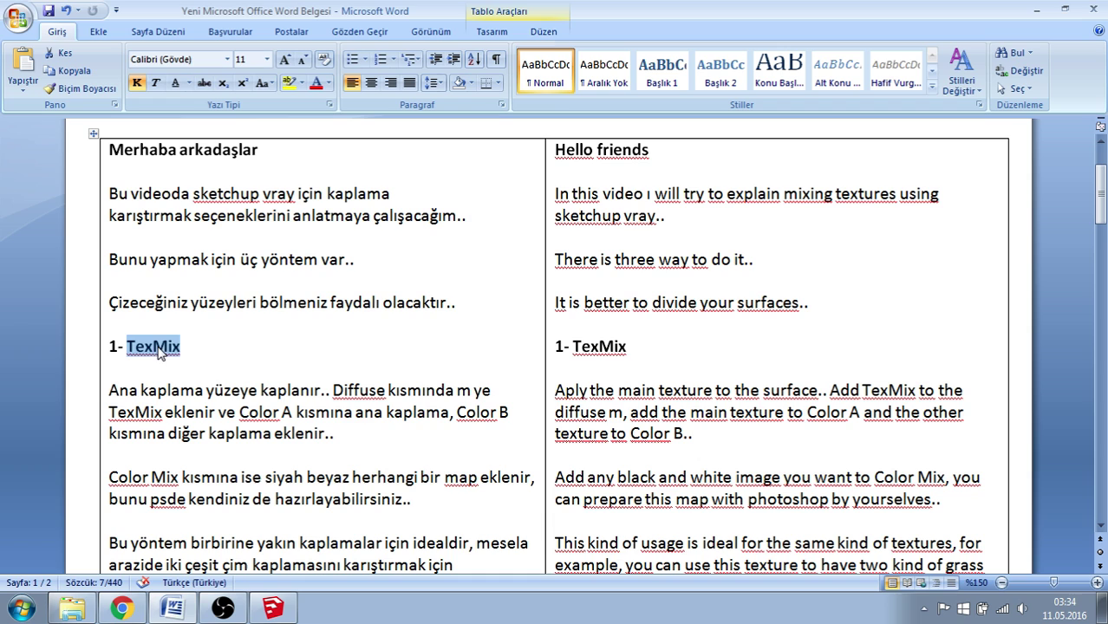
double_click(619, 351)
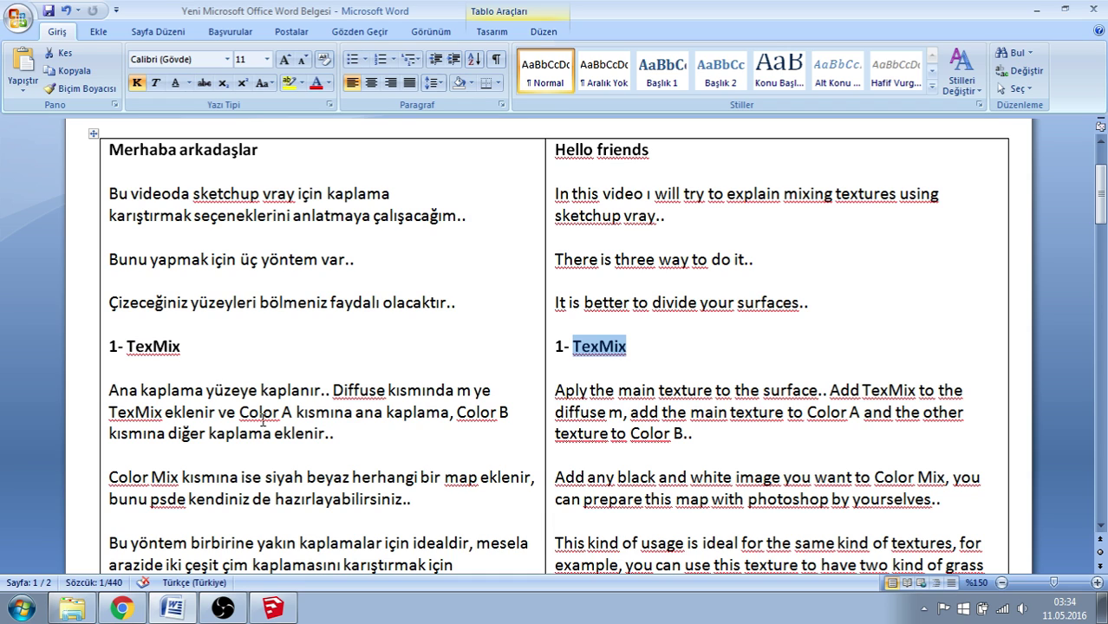
drag(110, 392, 320, 392)
drag(559, 396, 790, 392)
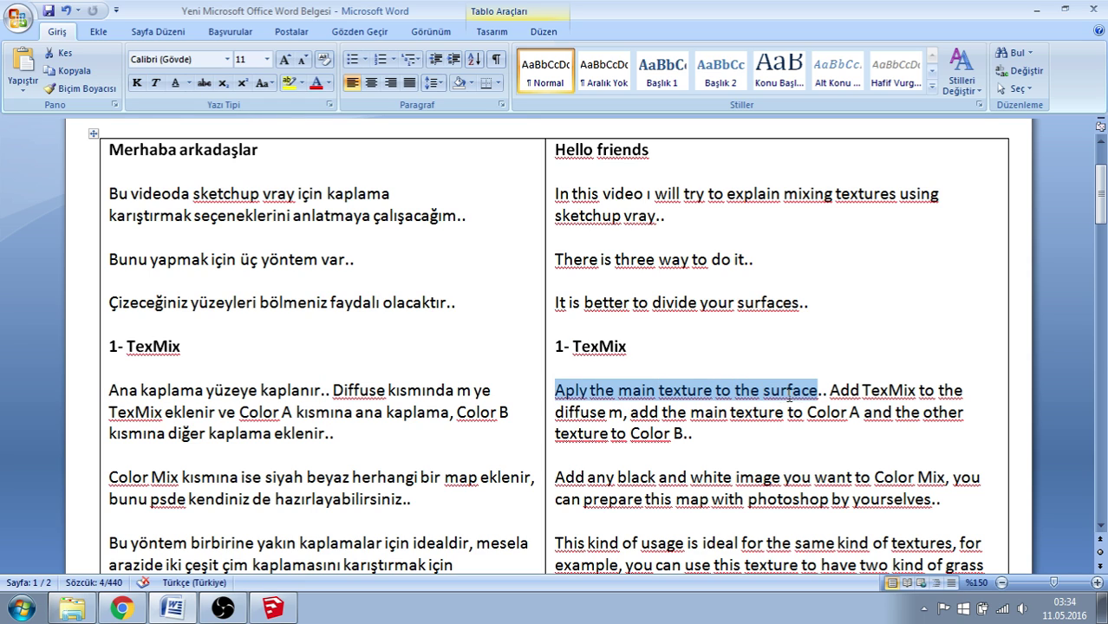
click(273, 608)
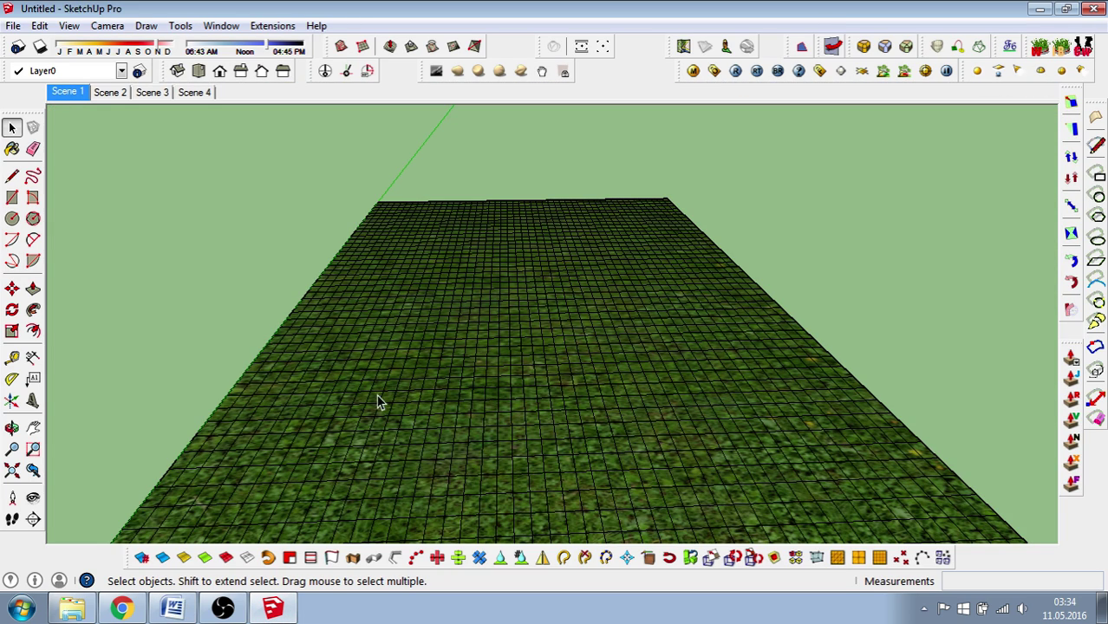
drag(565, 340, 443, 443)
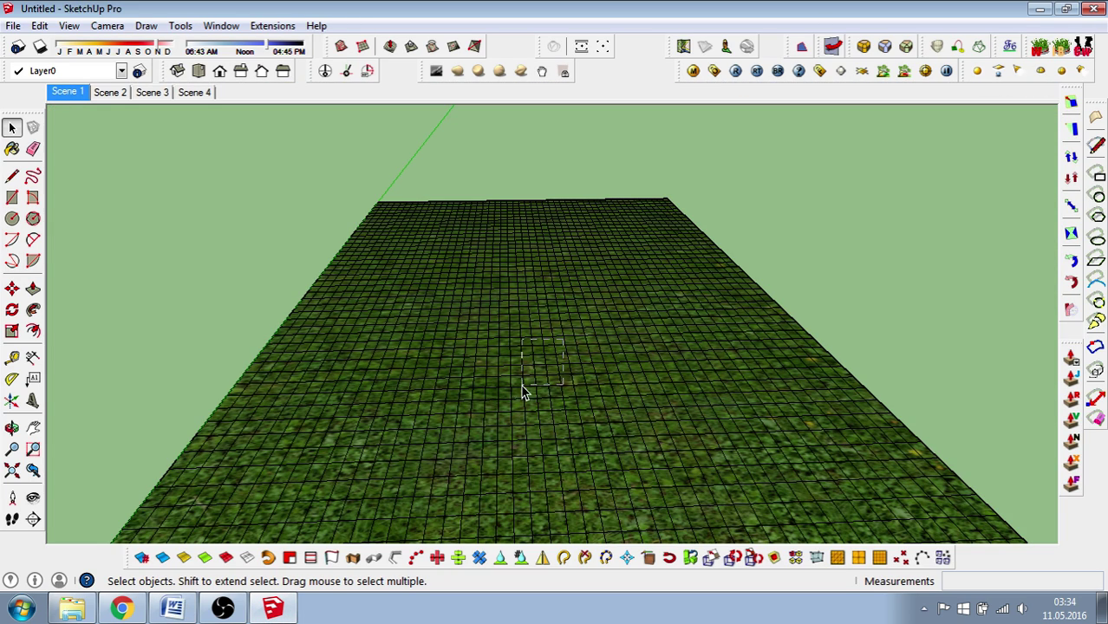
click(198, 336)
click(172, 608)
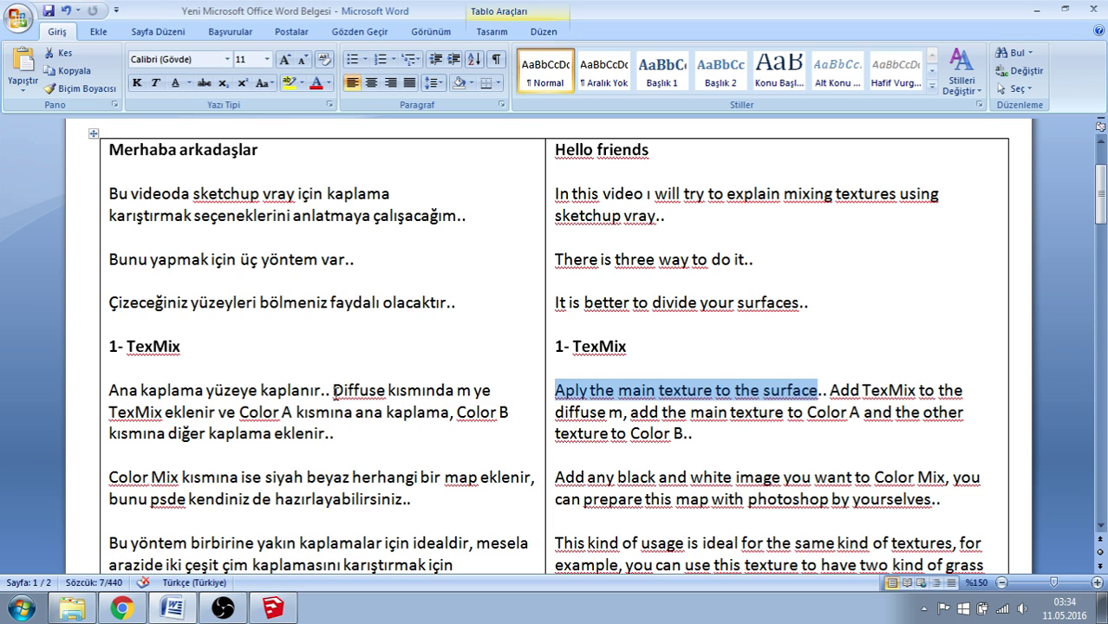
- Highlight the TexMix Diffuse and Color A/B instructions and the black-and-white Color Mix tip, then deselect
drag(333, 390, 353, 431)
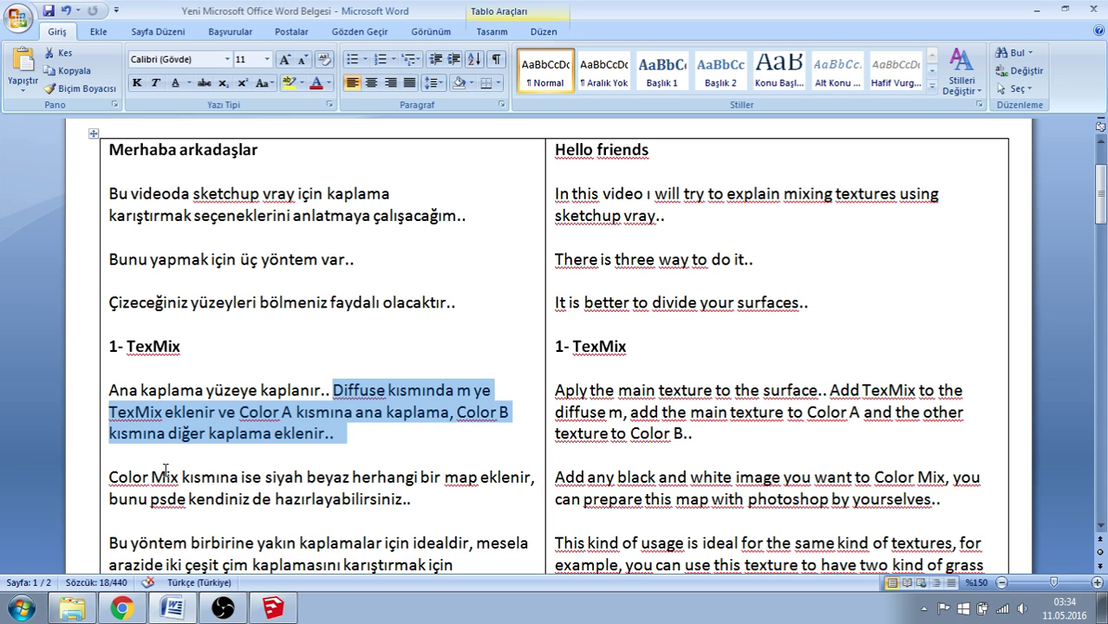
mouse_move(111, 478)
mouse_down()
mouse_move(265, 500)
mouse_move(420, 500)
mouse_up()
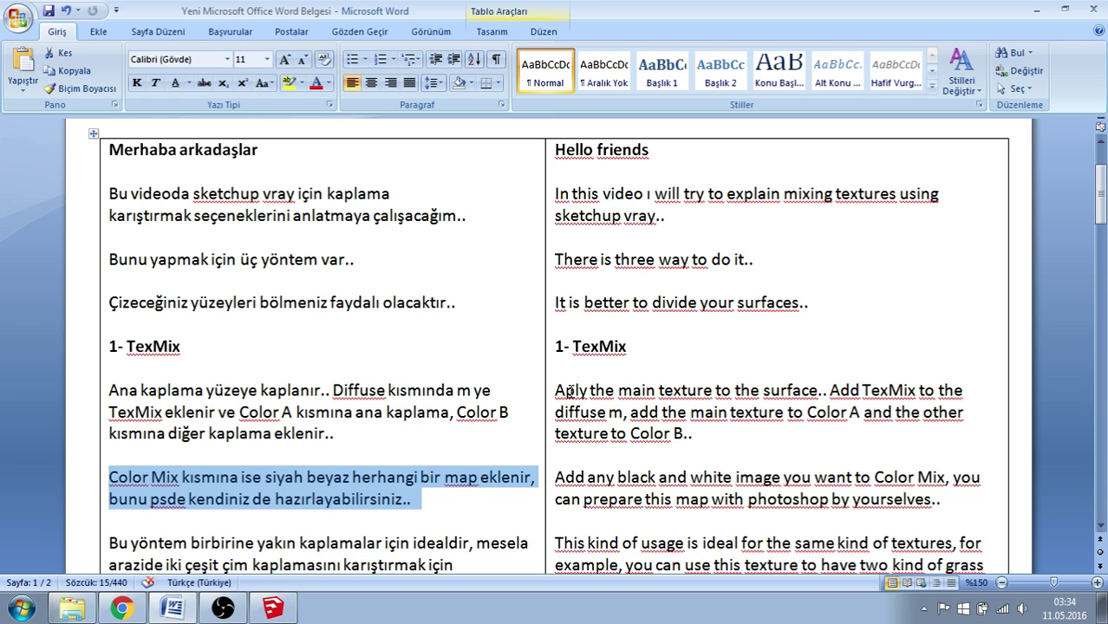
mouse_move(831, 390)
mouse_down()
mouse_move(580, 469)
mouse_move(958, 505)
mouse_up()
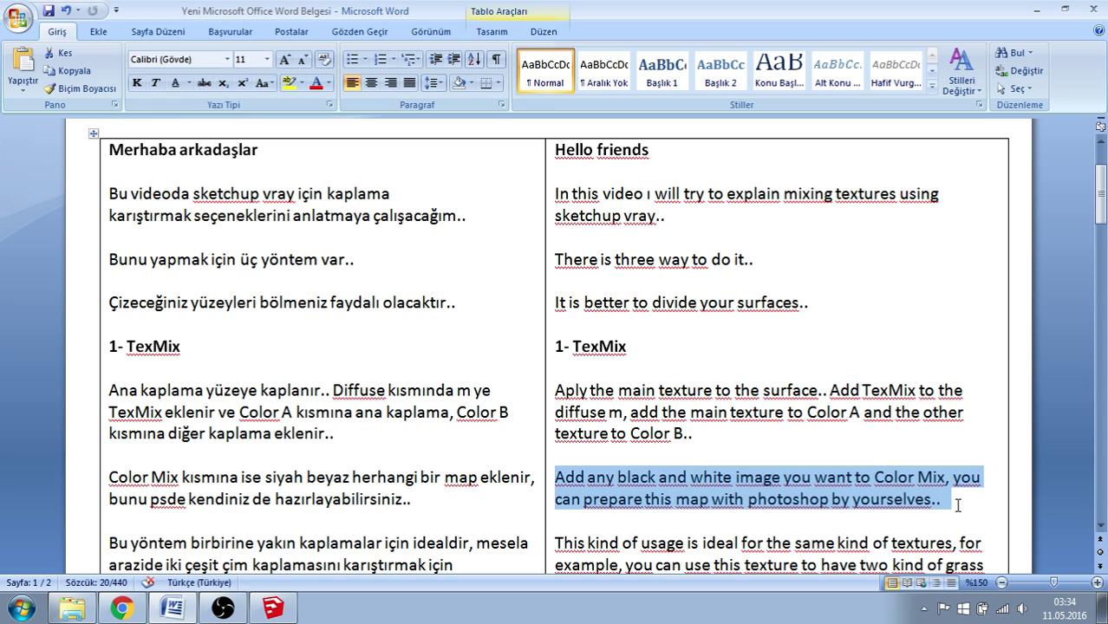
click(784, 520)
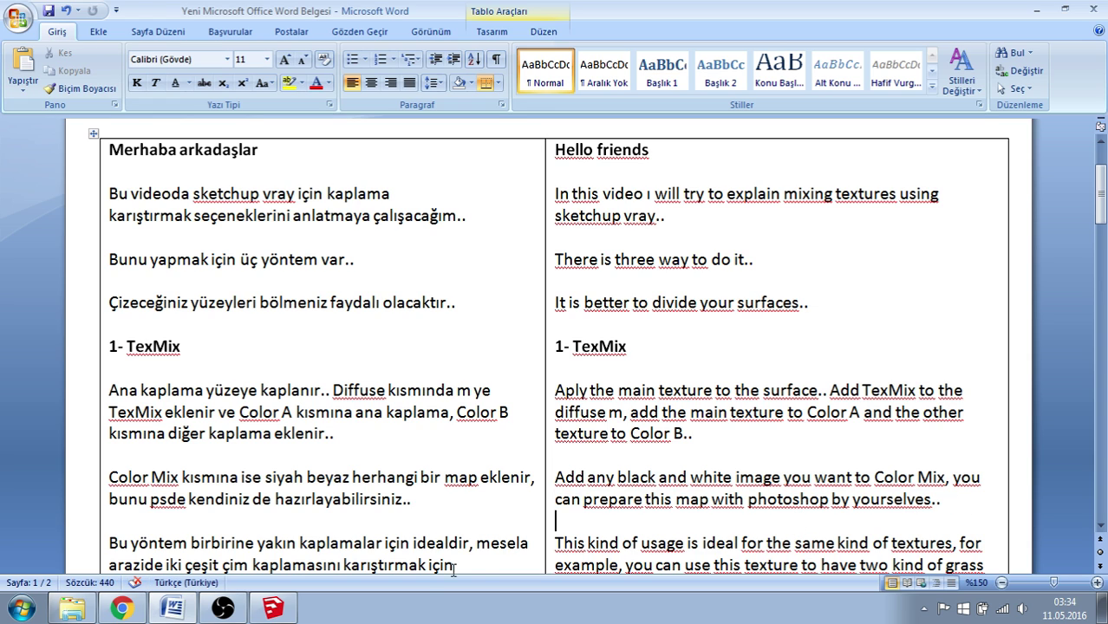
- Open TexMix1 in the V-Ray material editor and switch its diffuse colour map to TexMix
click(278, 610)
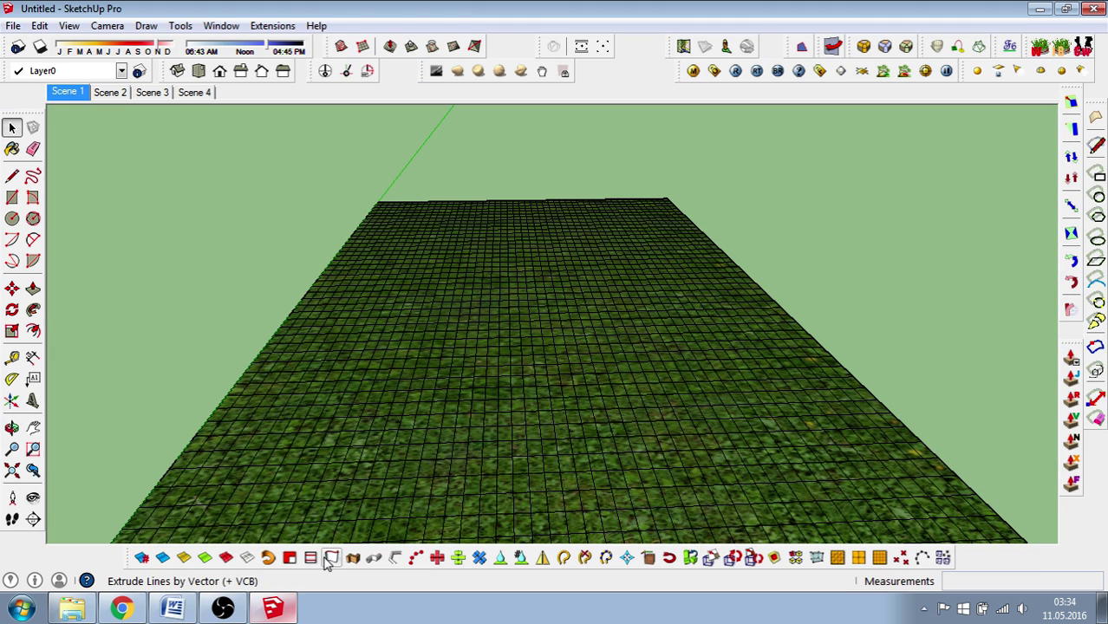
click(693, 70)
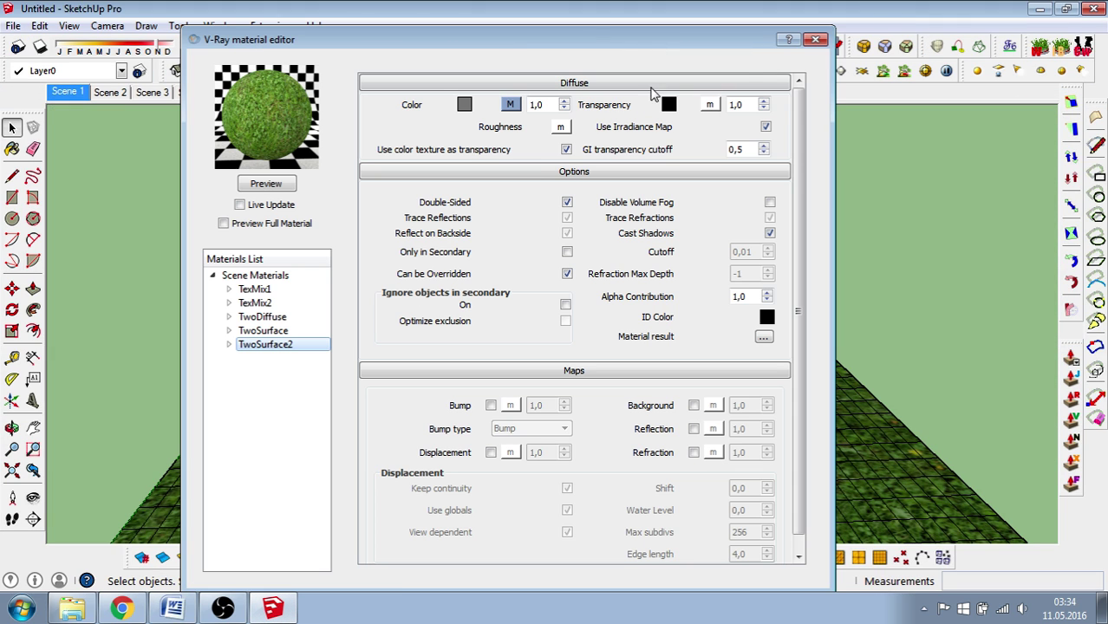
click(256, 290)
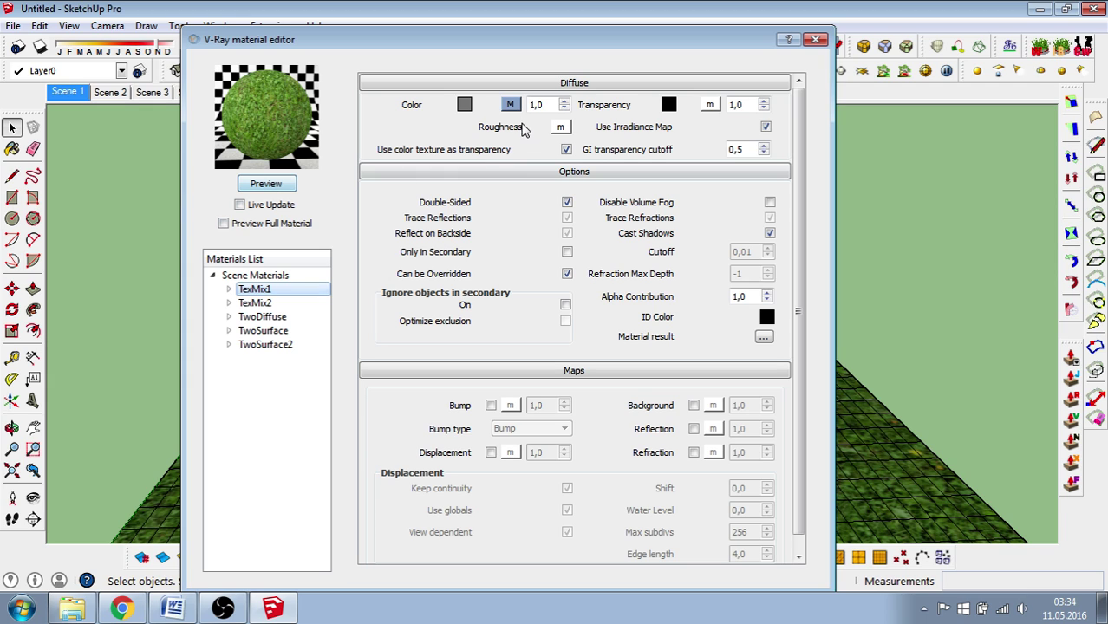
click(511, 105)
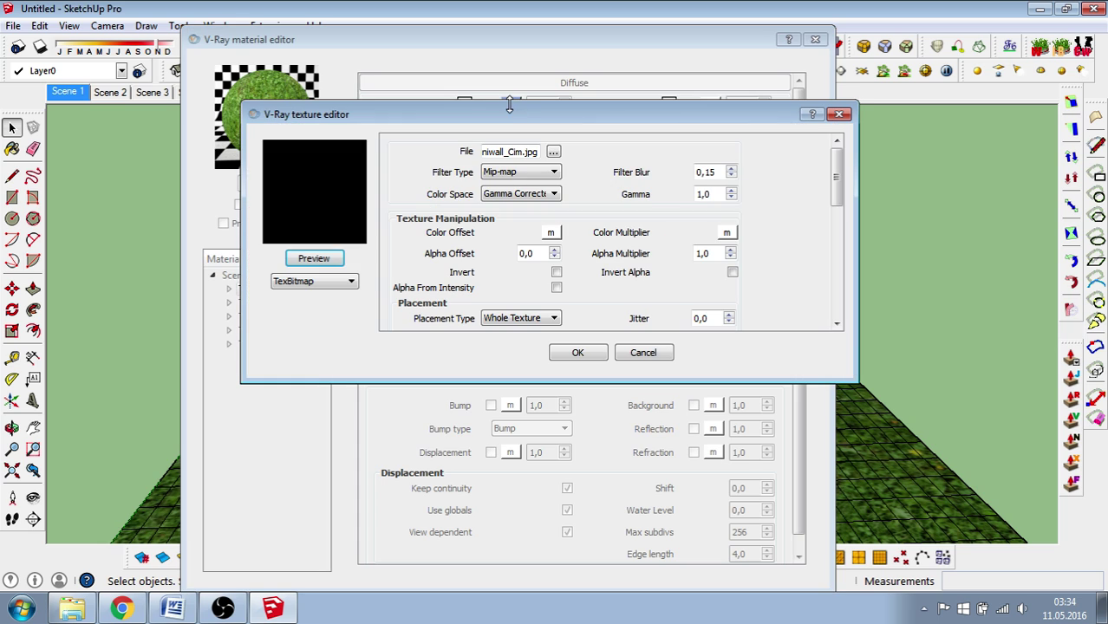
click(350, 284)
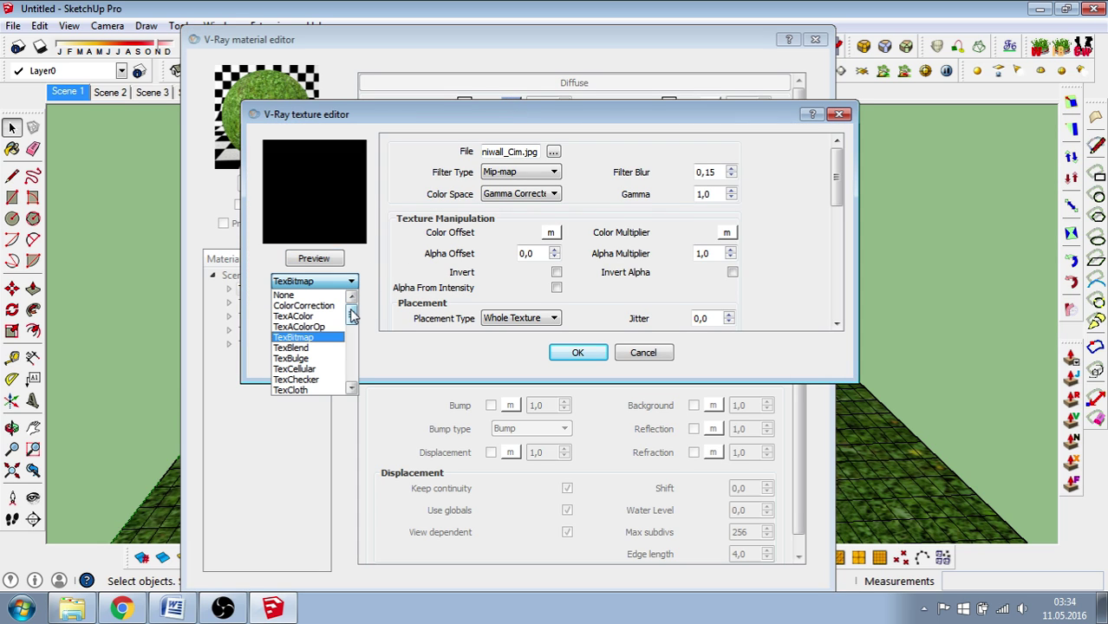
drag(352, 308, 351, 357)
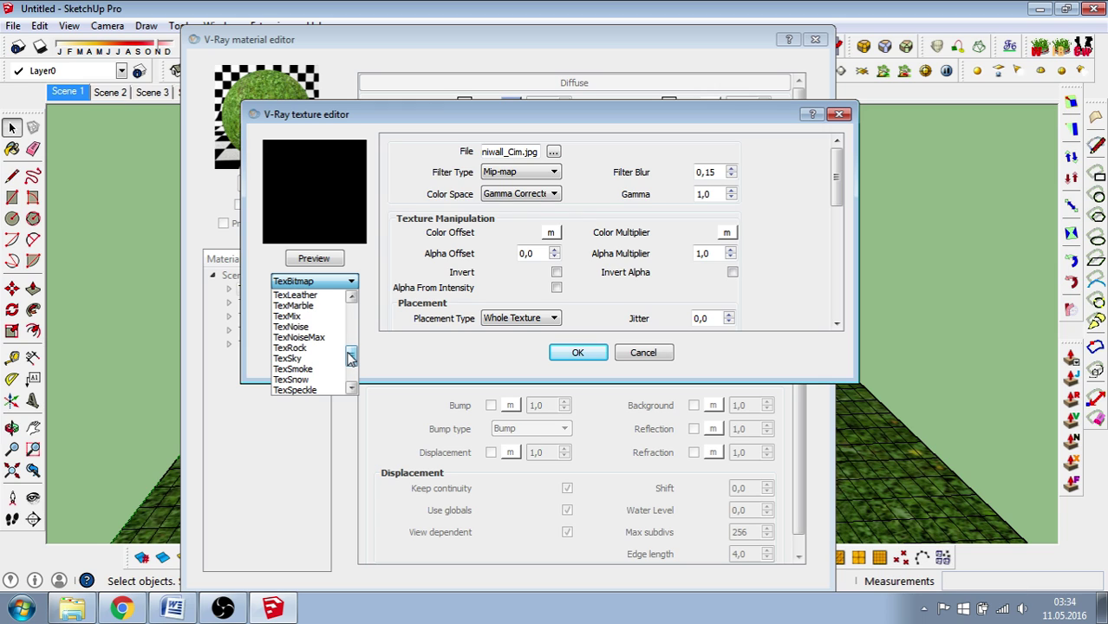
drag(351, 358, 351, 350)
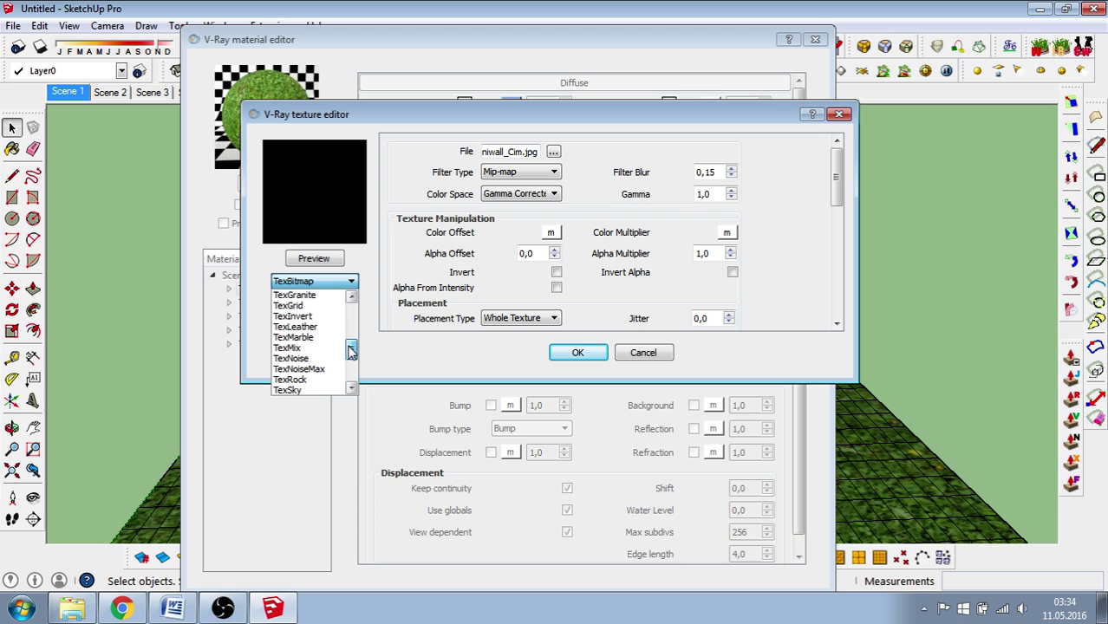
click(312, 347)
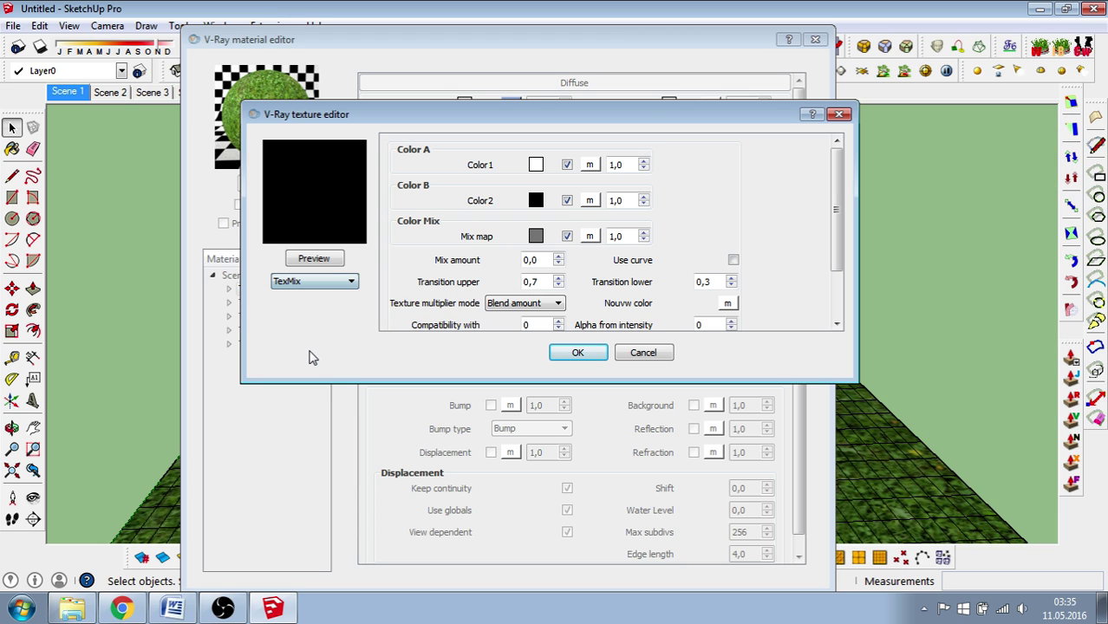
- Load the maniwall_Cim image as a TexBitmap in the mix's Color1 slot
click(587, 167)
click(340, 285)
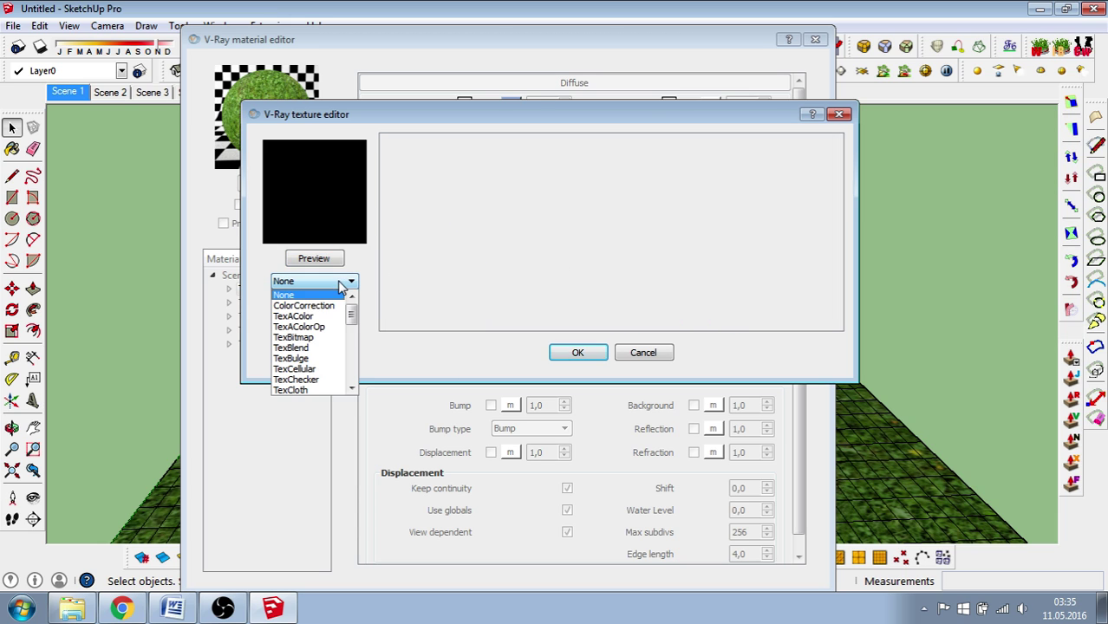
click(299, 338)
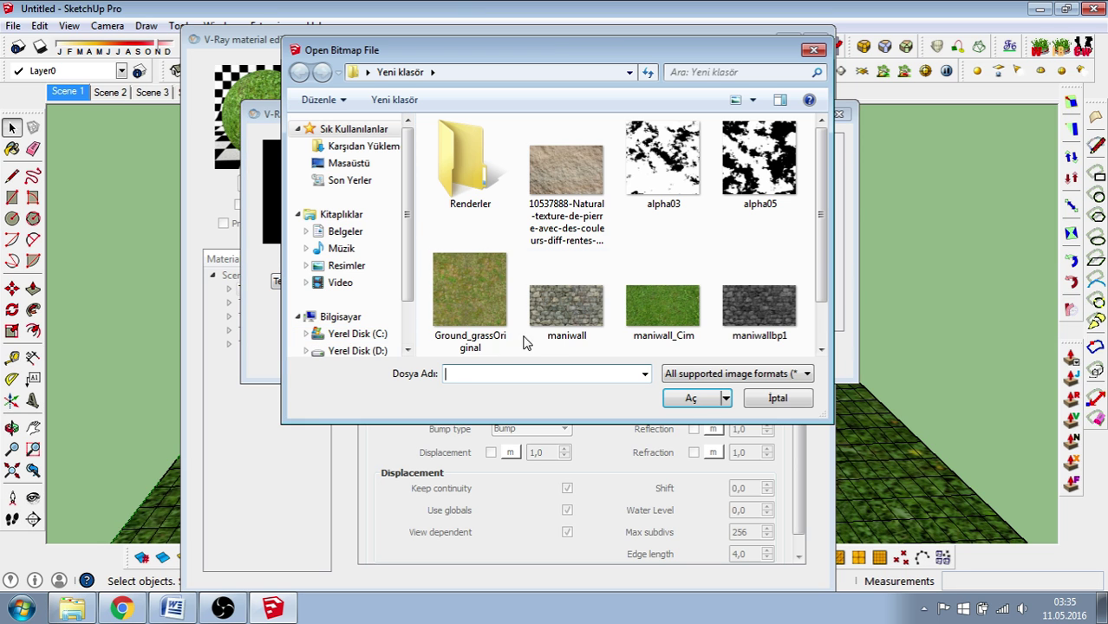
click(661, 307)
click(691, 398)
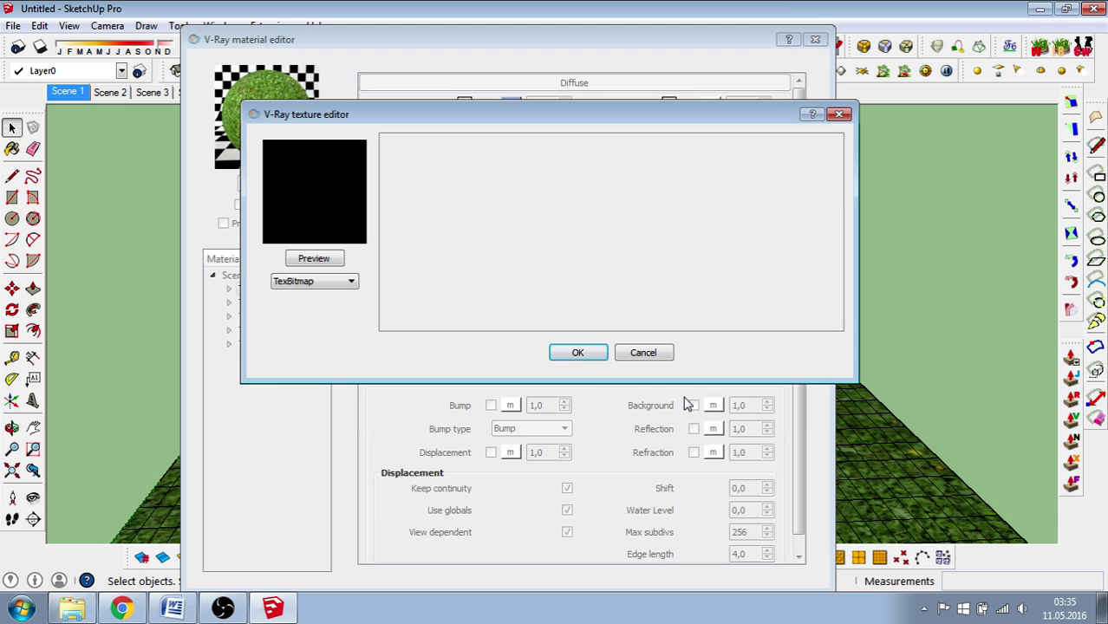
click(577, 352)
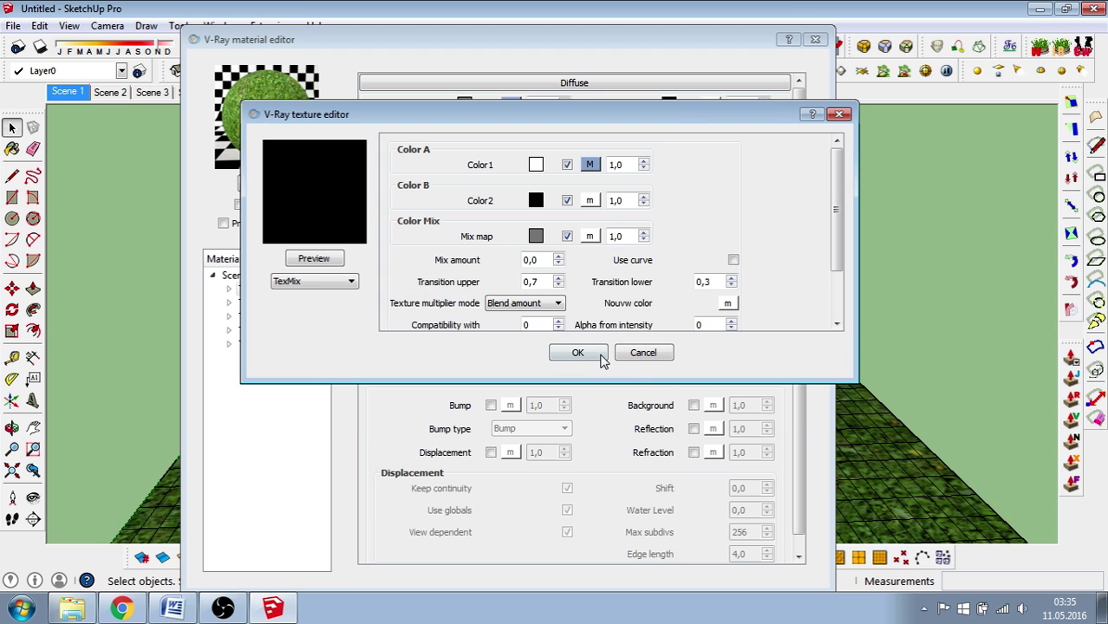
- Load the Ground_grassOriginal image as a TexBitmap in the Color2 slot
click(590, 202)
click(326, 281)
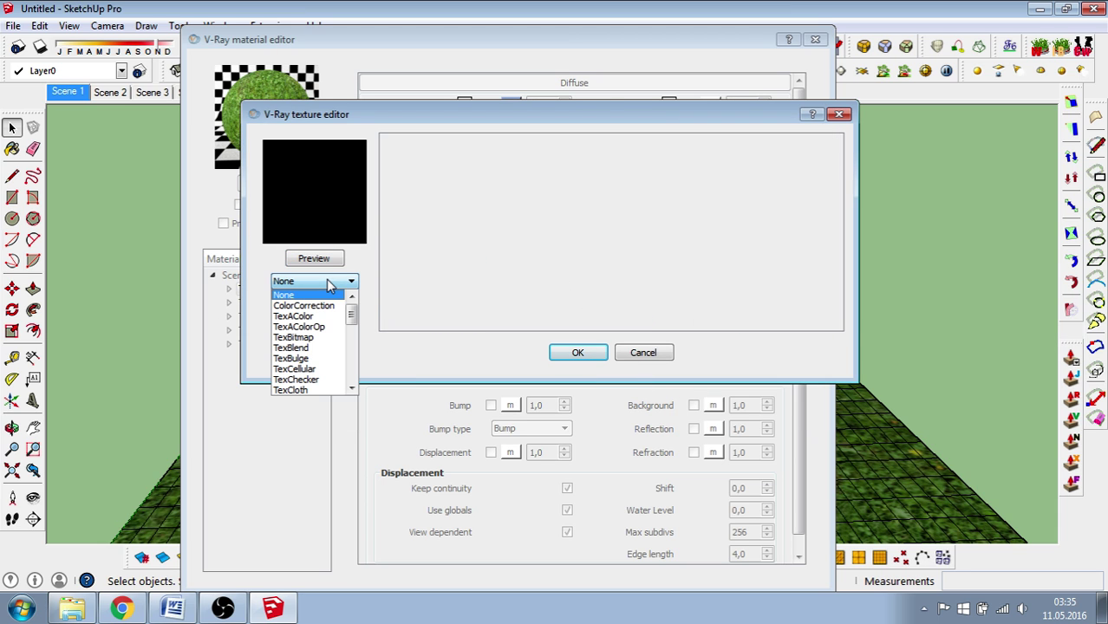
click(308, 340)
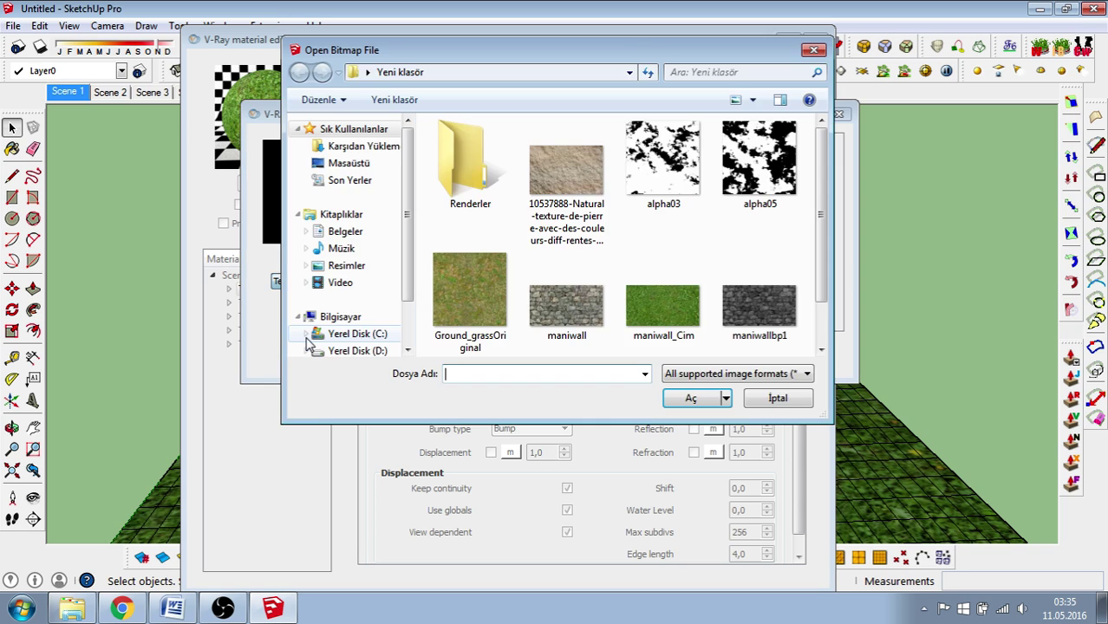
click(483, 276)
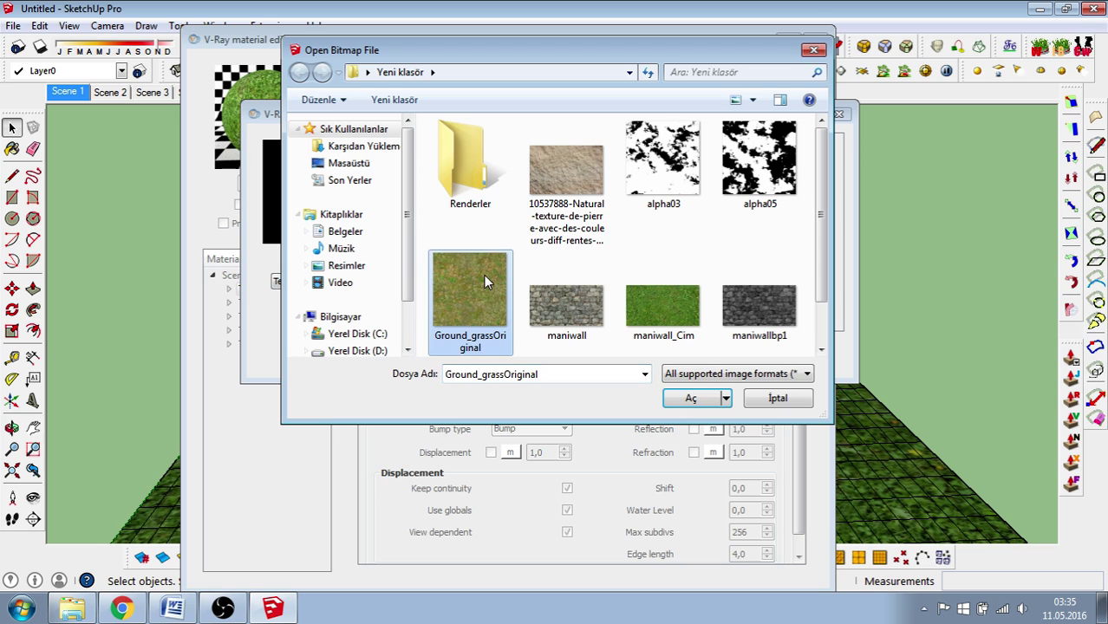
click(691, 398)
click(574, 354)
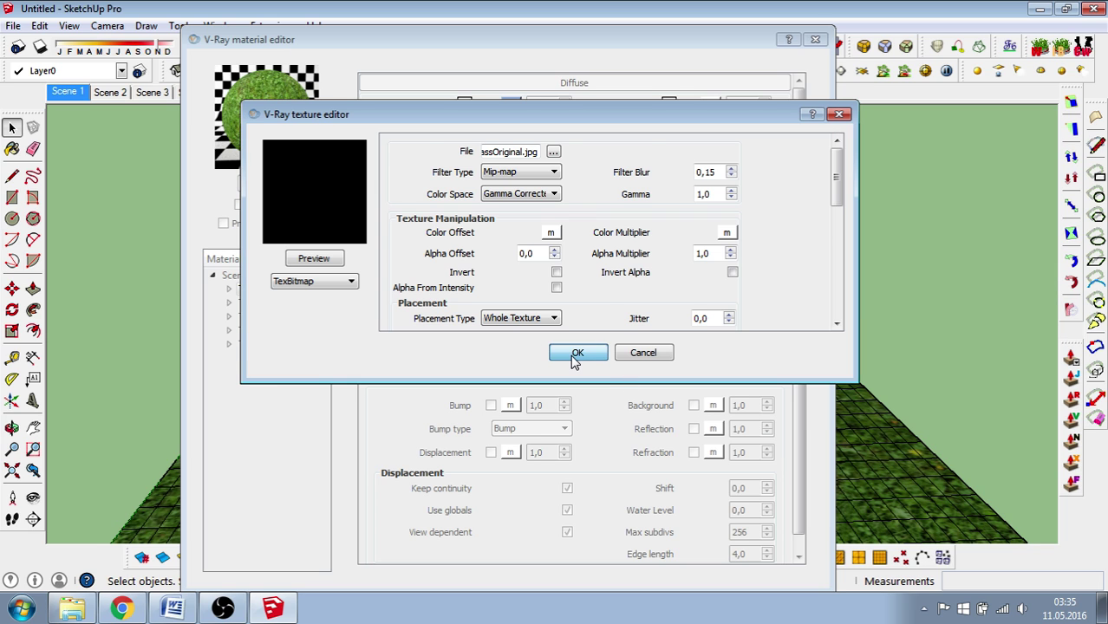
- Load alpha05 as the Mix map bitmap and apply the TexMix to the diffuse colour
click(590, 236)
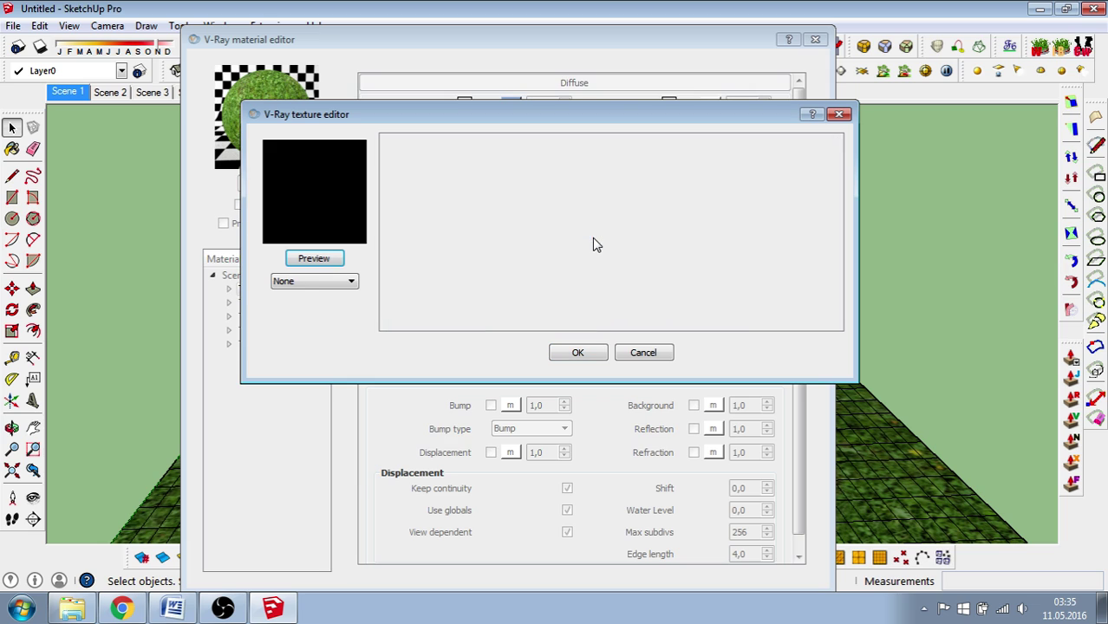
click(349, 284)
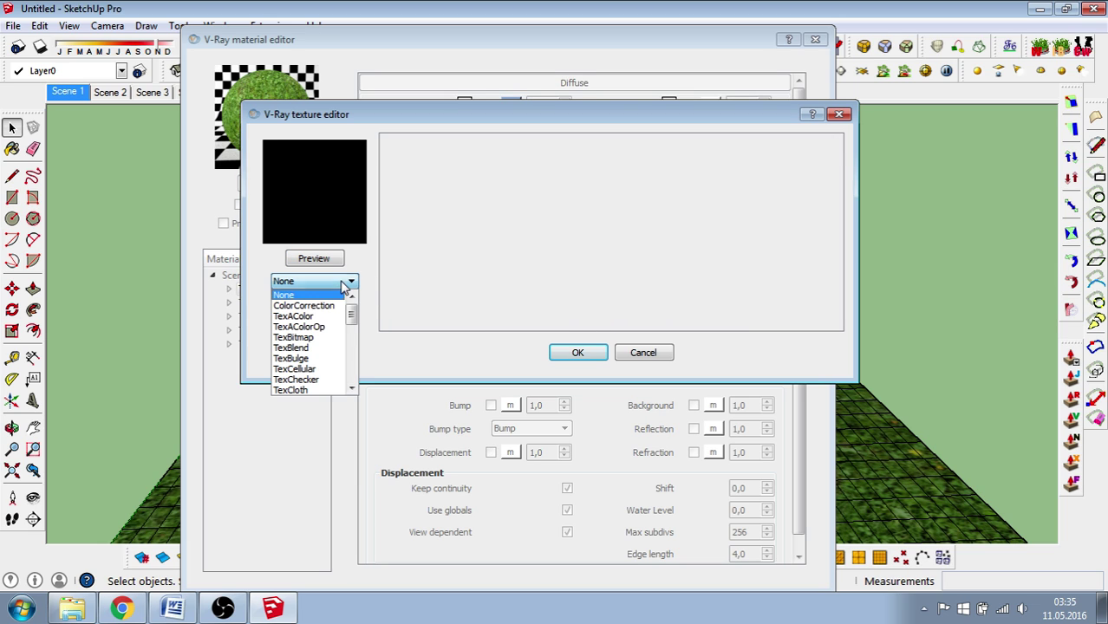
click(312, 337)
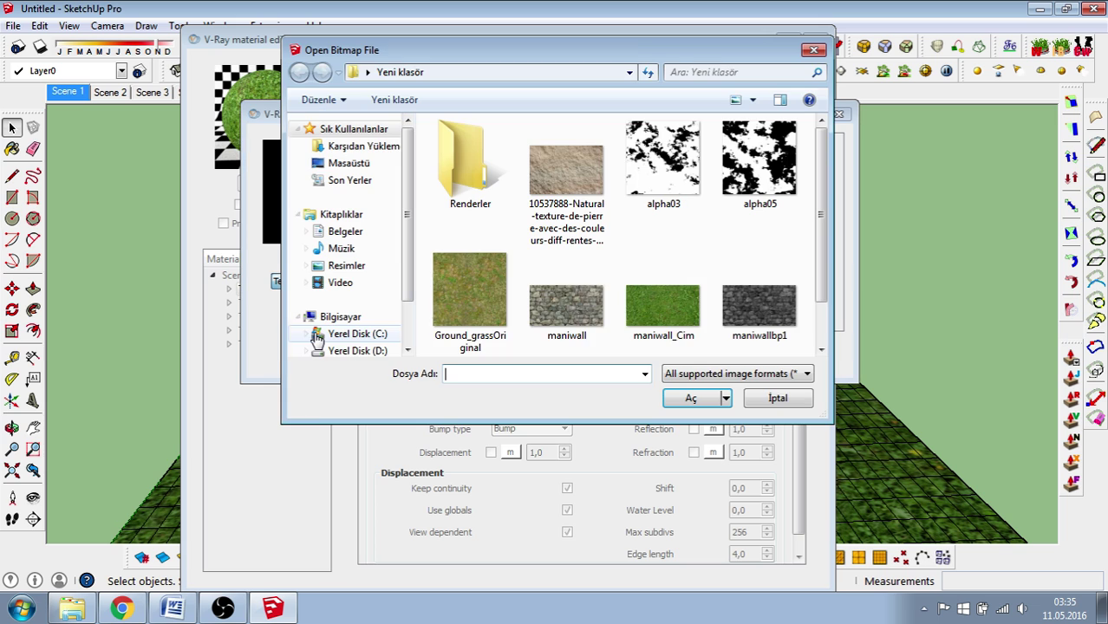
click(759, 166)
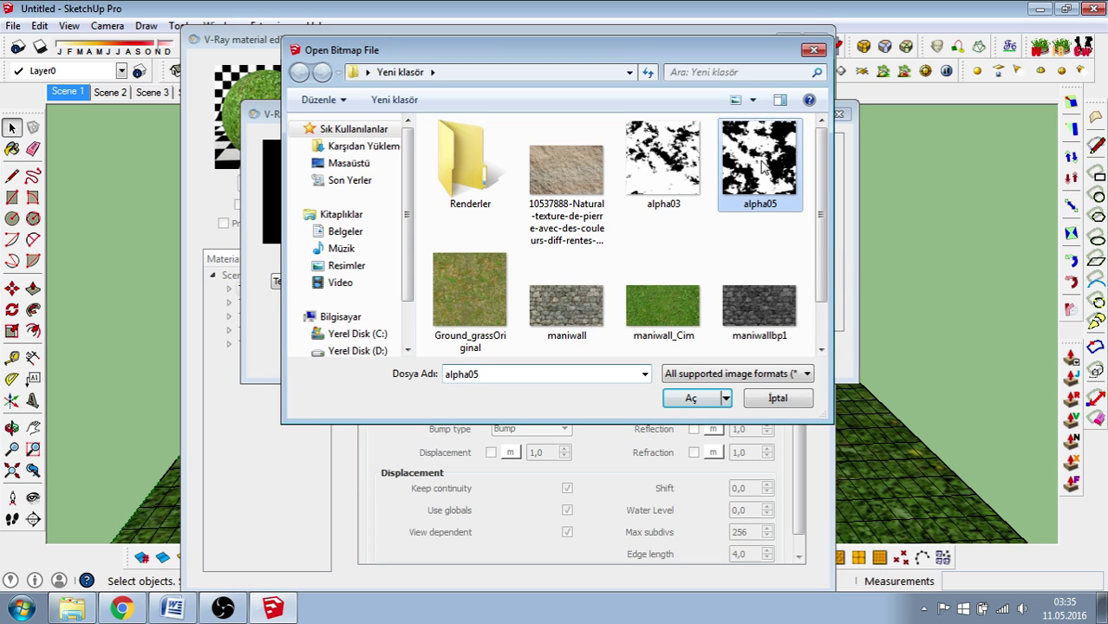
click(681, 398)
click(606, 356)
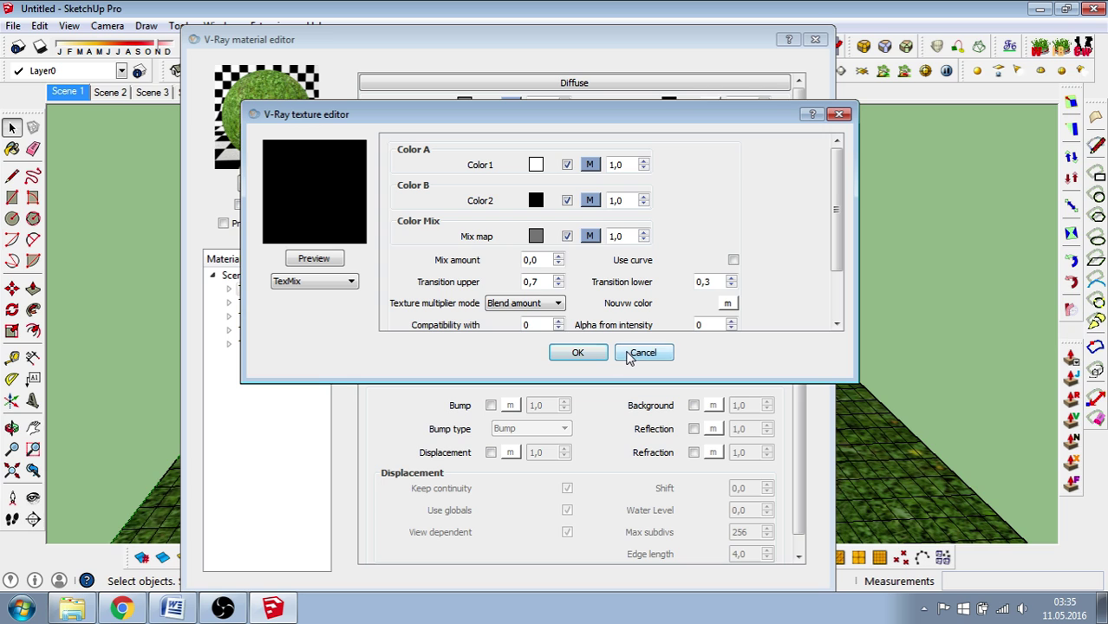
click(583, 358)
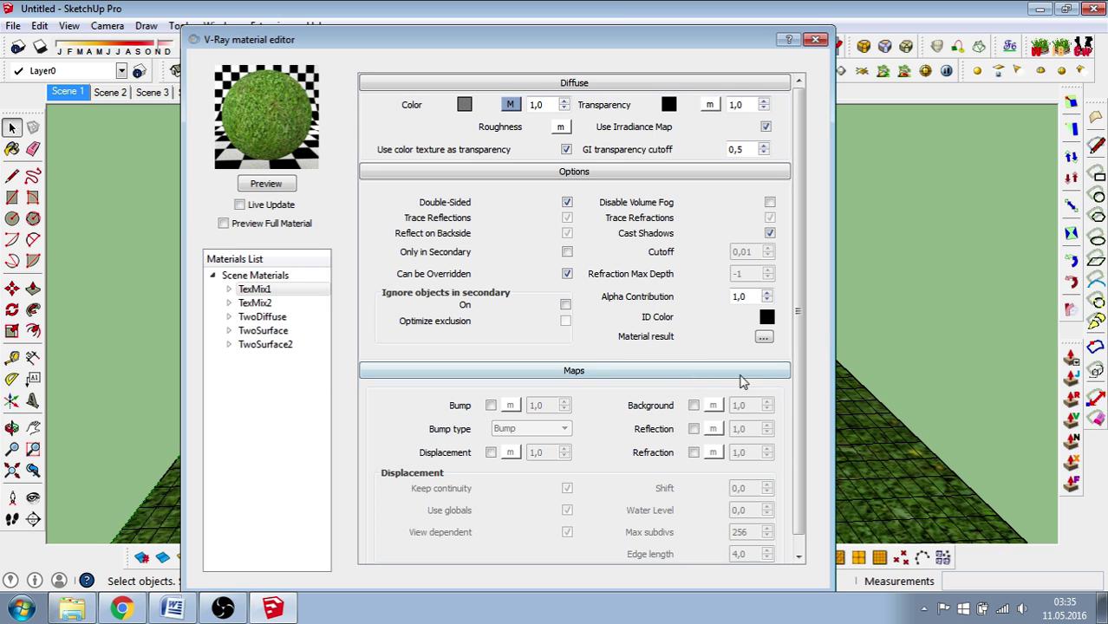
drag(798, 315, 799, 333)
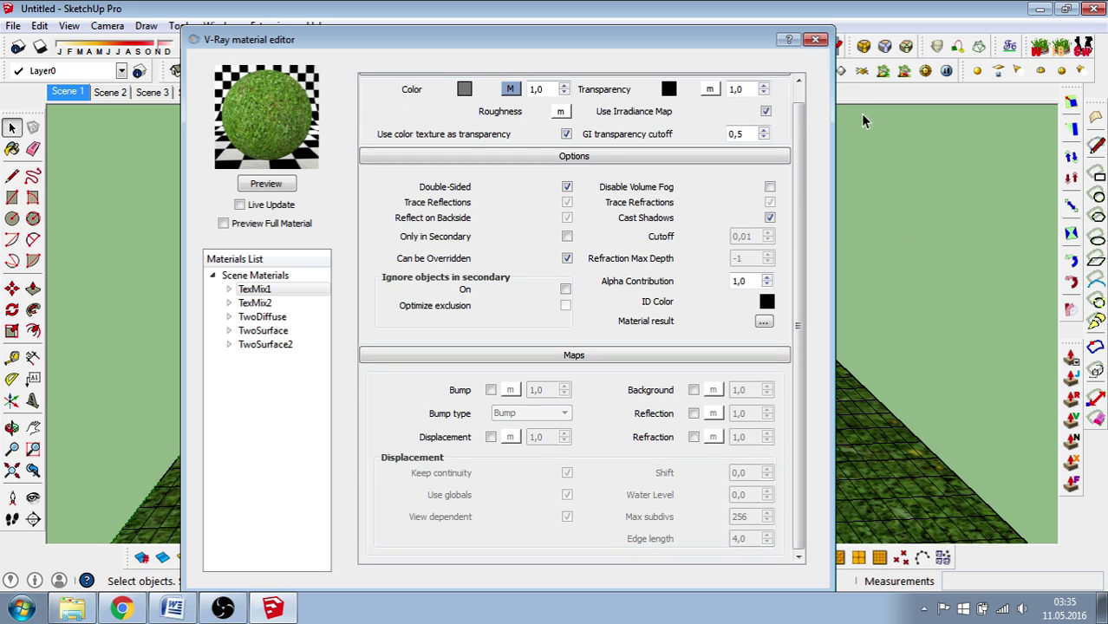
drag(731, 42, 667, 48)
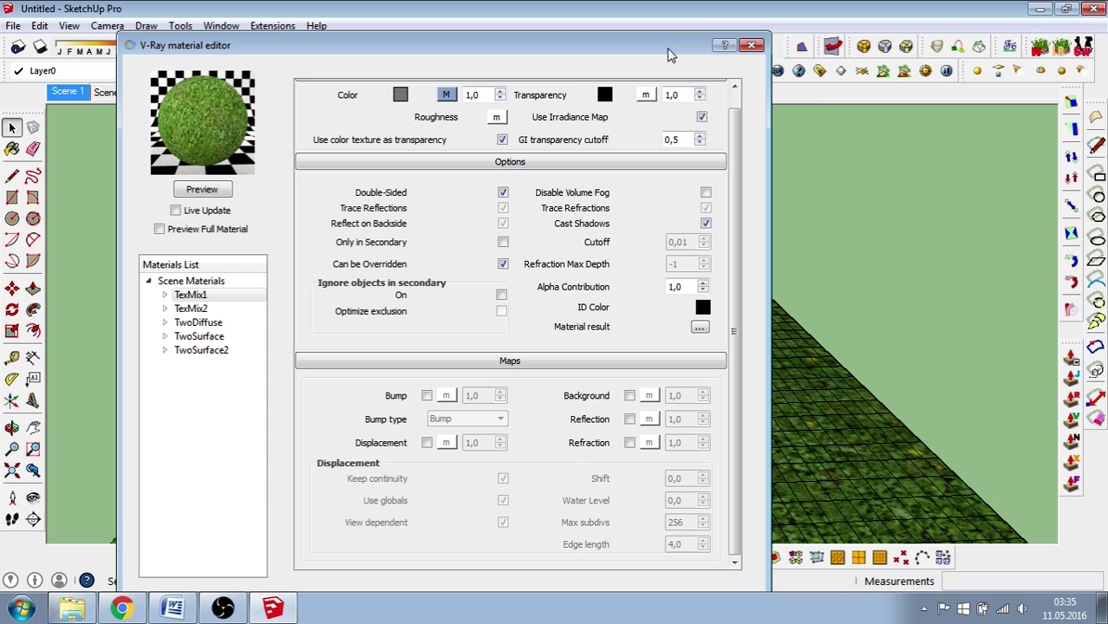
click(820, 71)
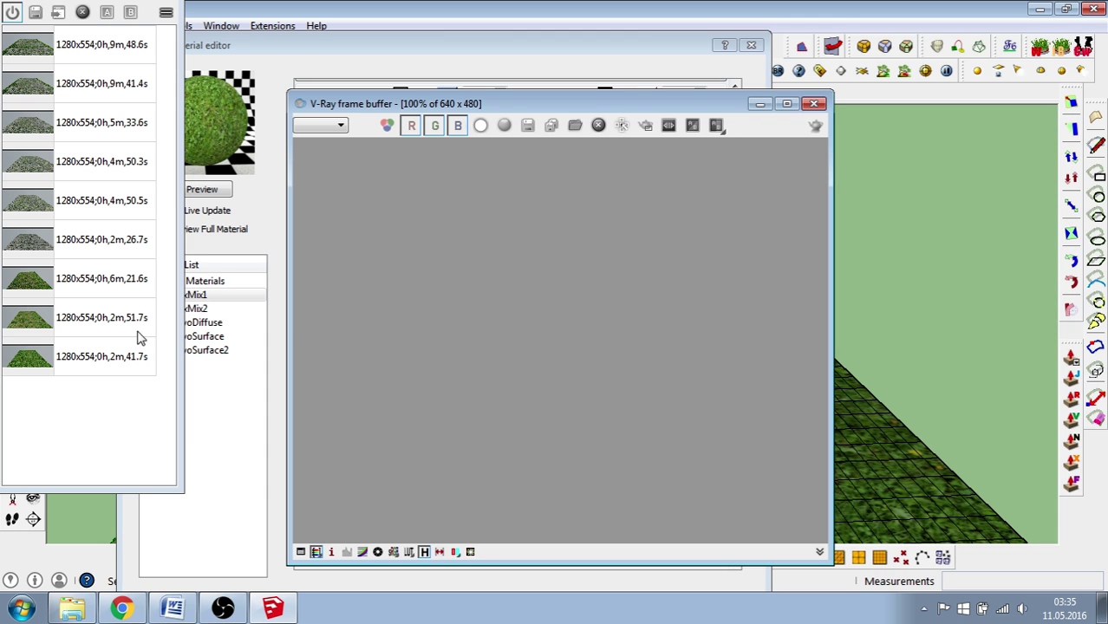
click(37, 366)
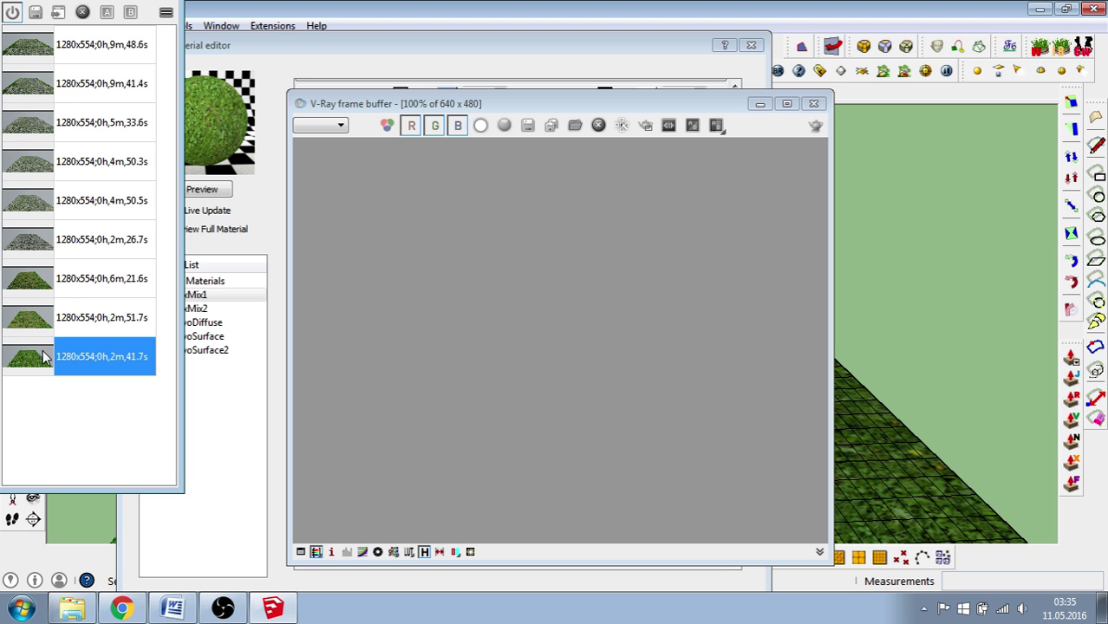
click(58, 12)
drag(778, 106, 557, 59)
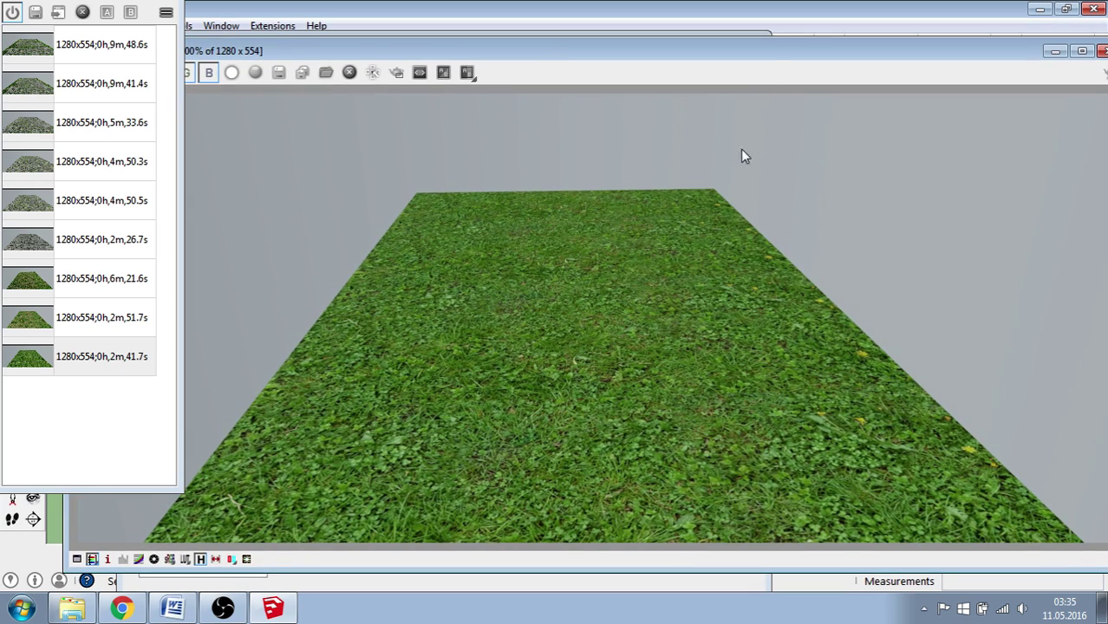
drag(768, 59, 734, 67)
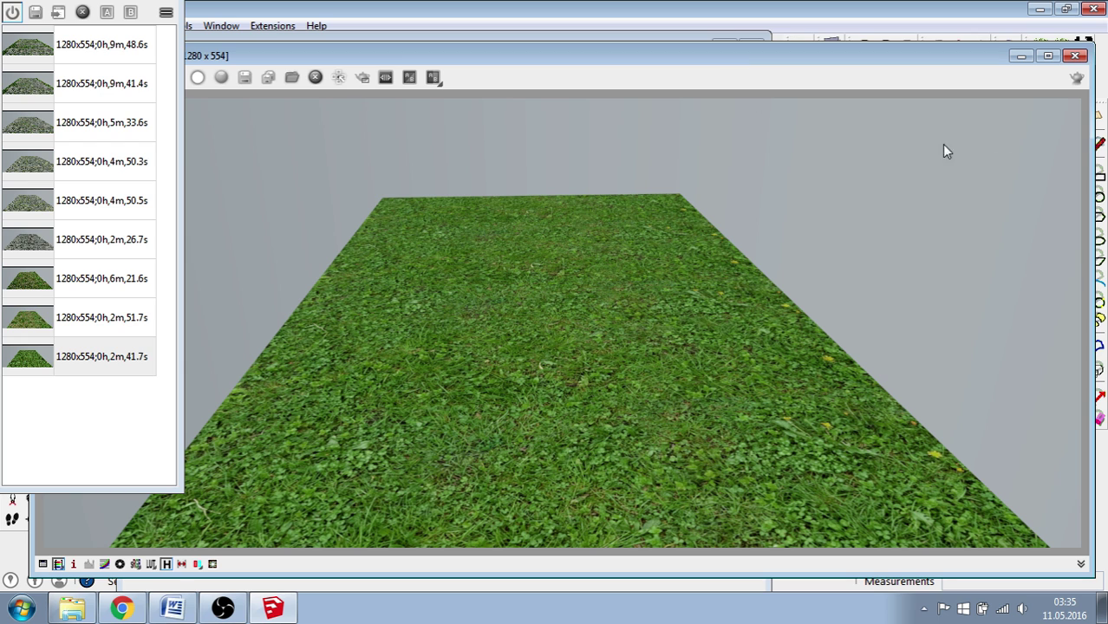
click(1074, 56)
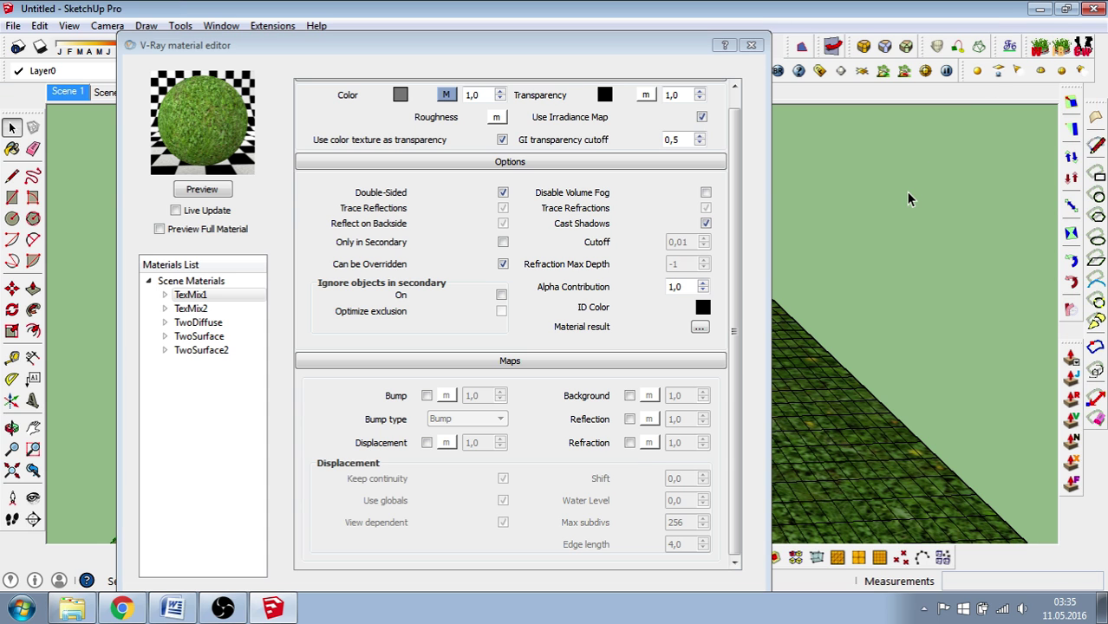
- Enable displacement on TexMix1 using a TexNoise map with Amplitude 4,0 and Size 0,001
click(426, 442)
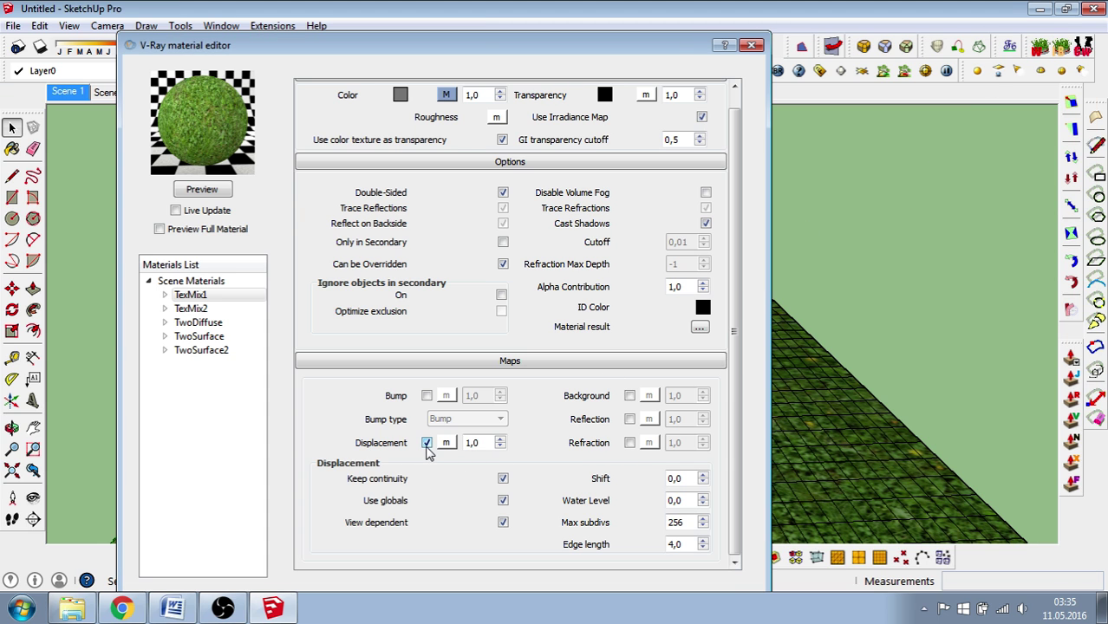
click(446, 443)
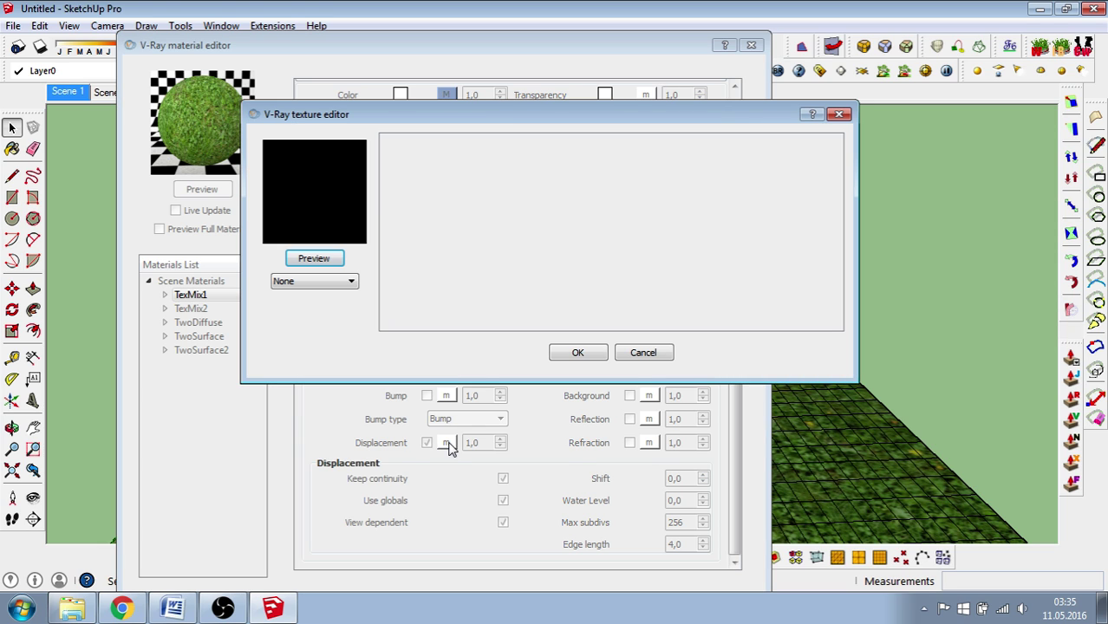
click(352, 282)
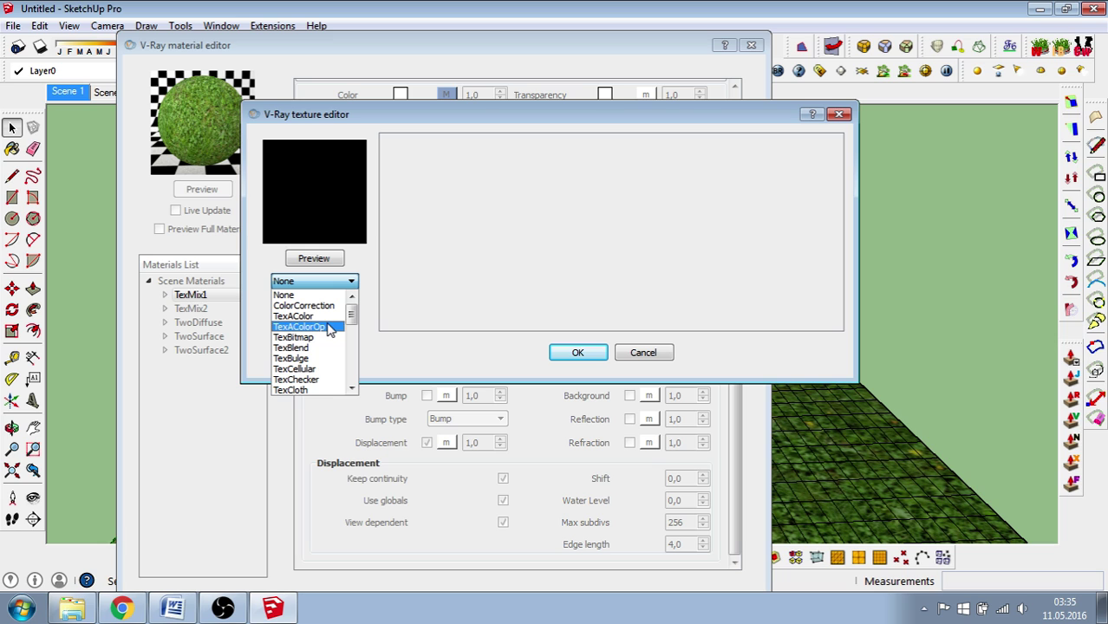
drag(352, 314, 352, 354)
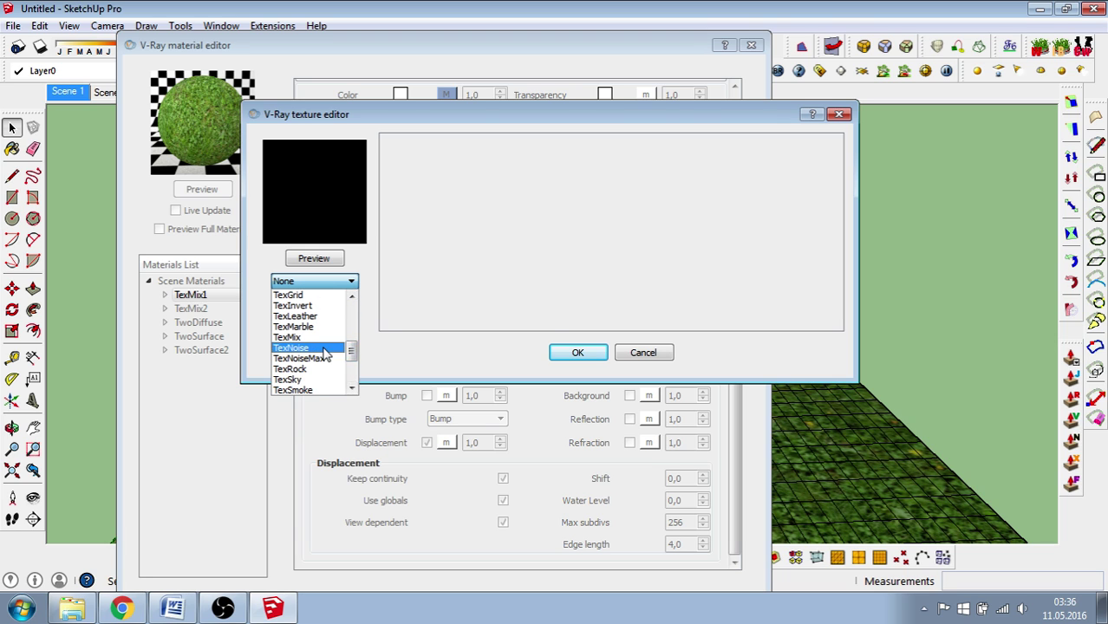
click(328, 347)
text(4)
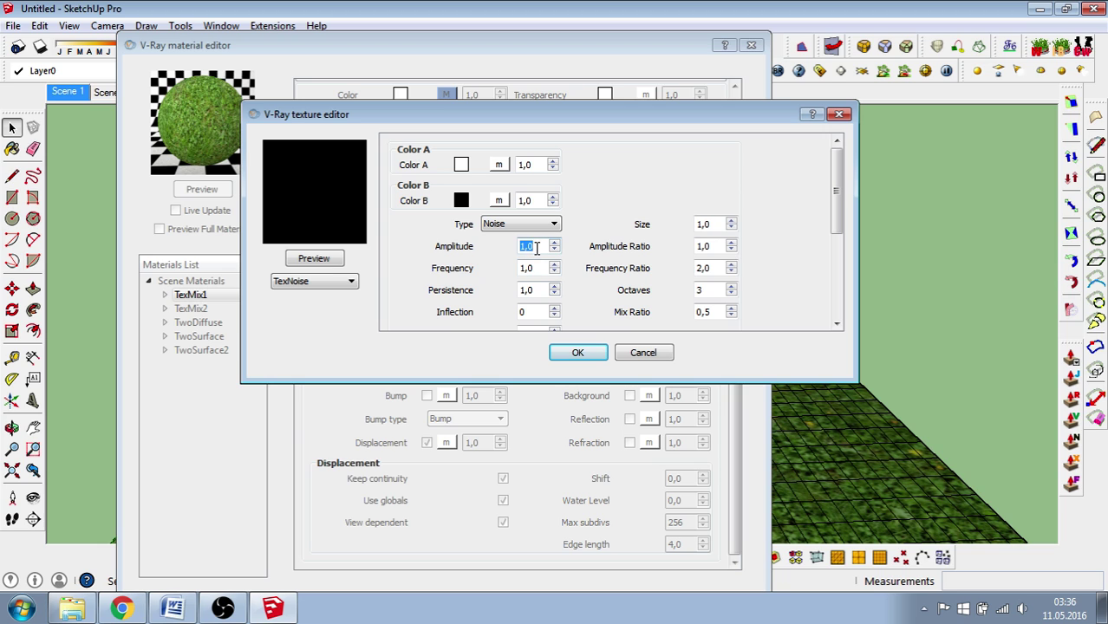
double_click(714, 223)
text(0,001)
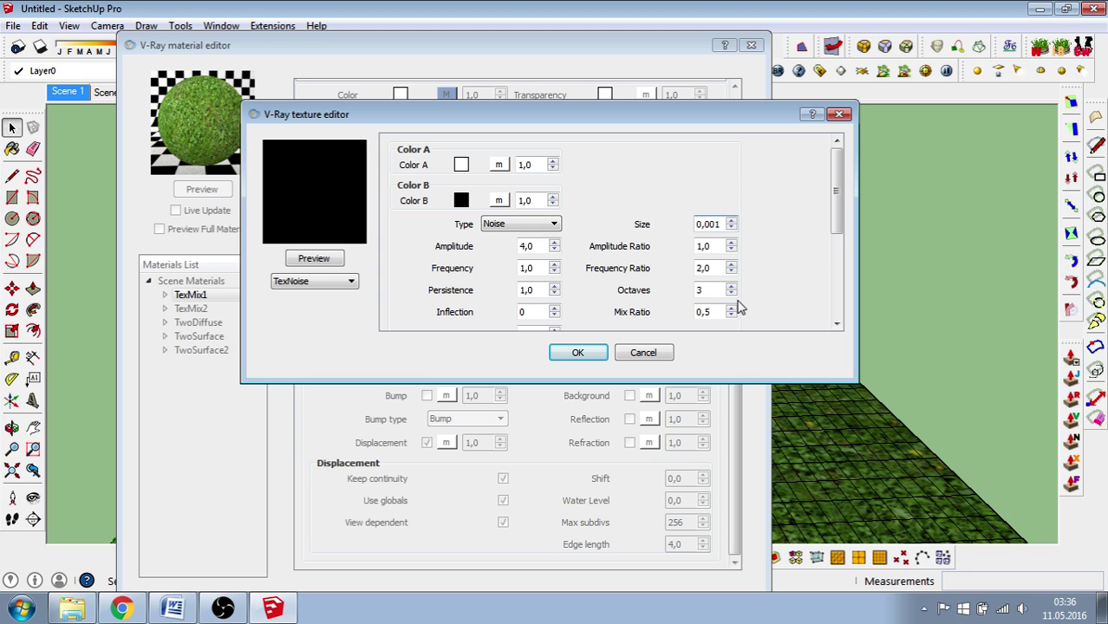
click(577, 354)
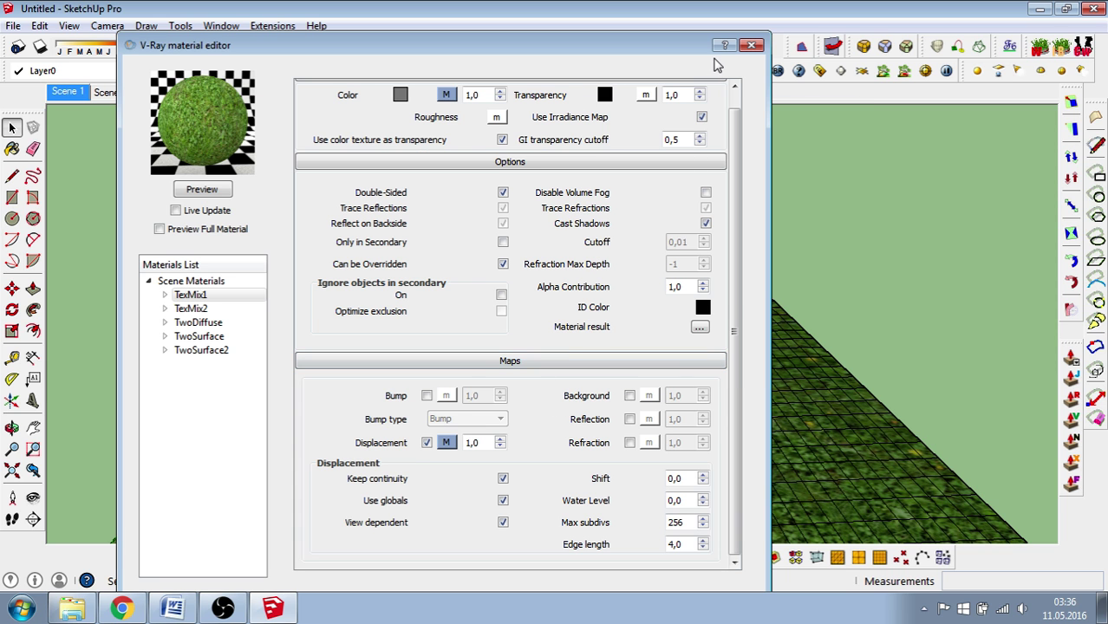
- Open the V-Ray frame buffer and load the 2m 51.7s and 6m 21.6s renders from history
click(752, 45)
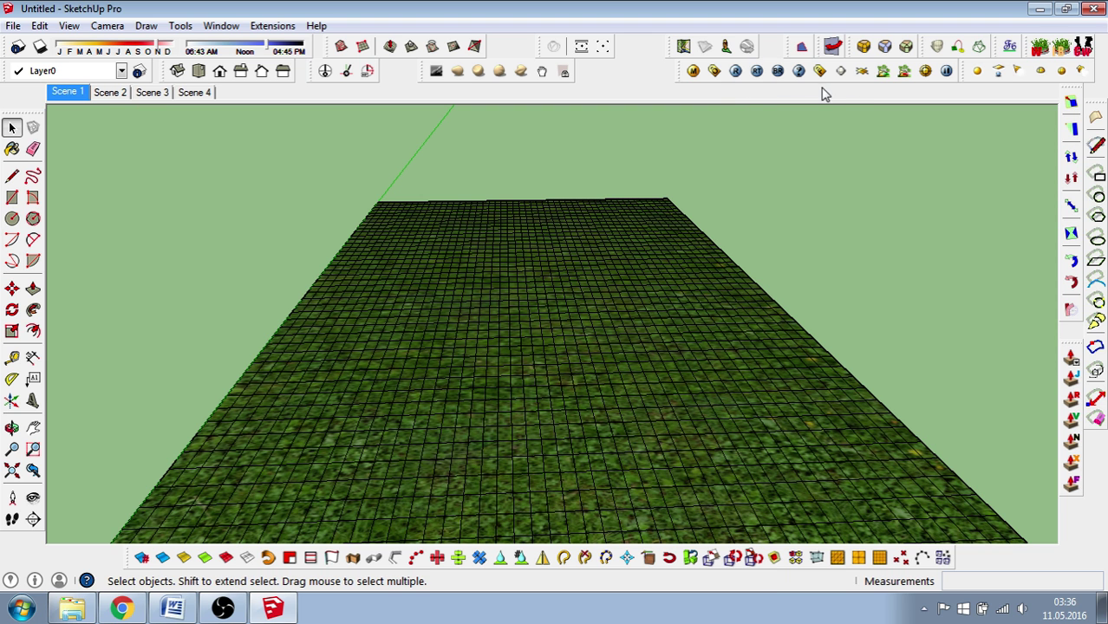
click(819, 70)
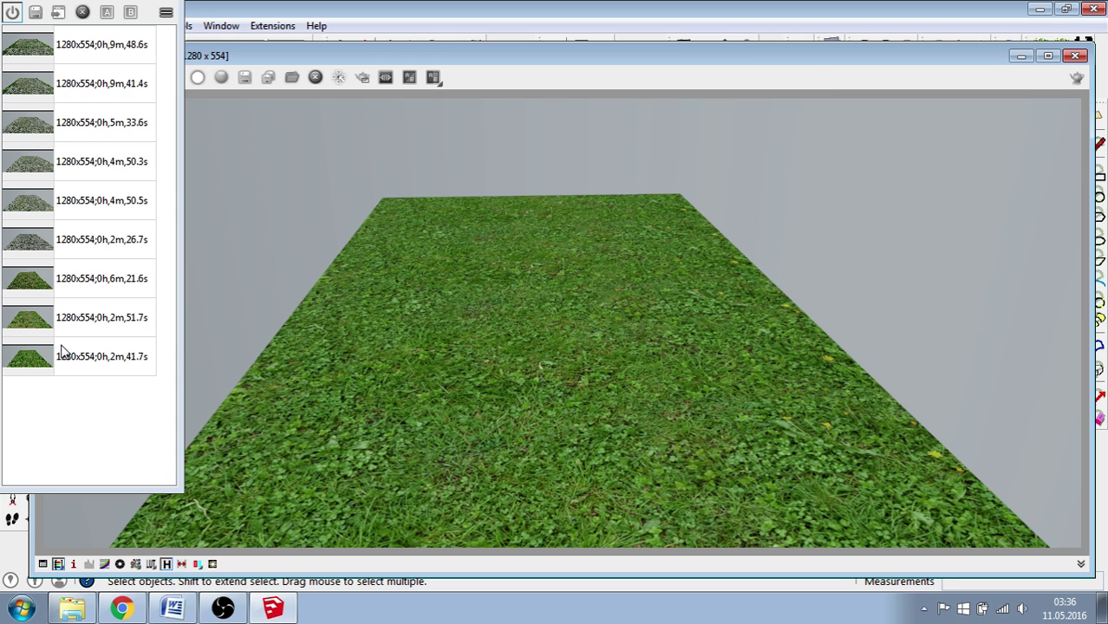
click(37, 326)
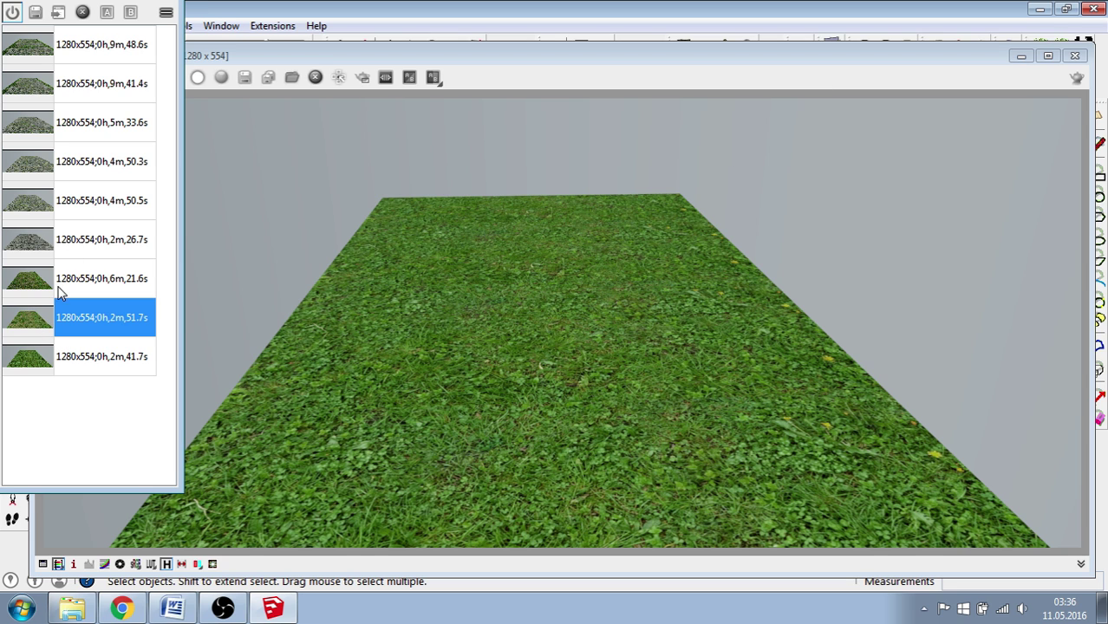
click(59, 12)
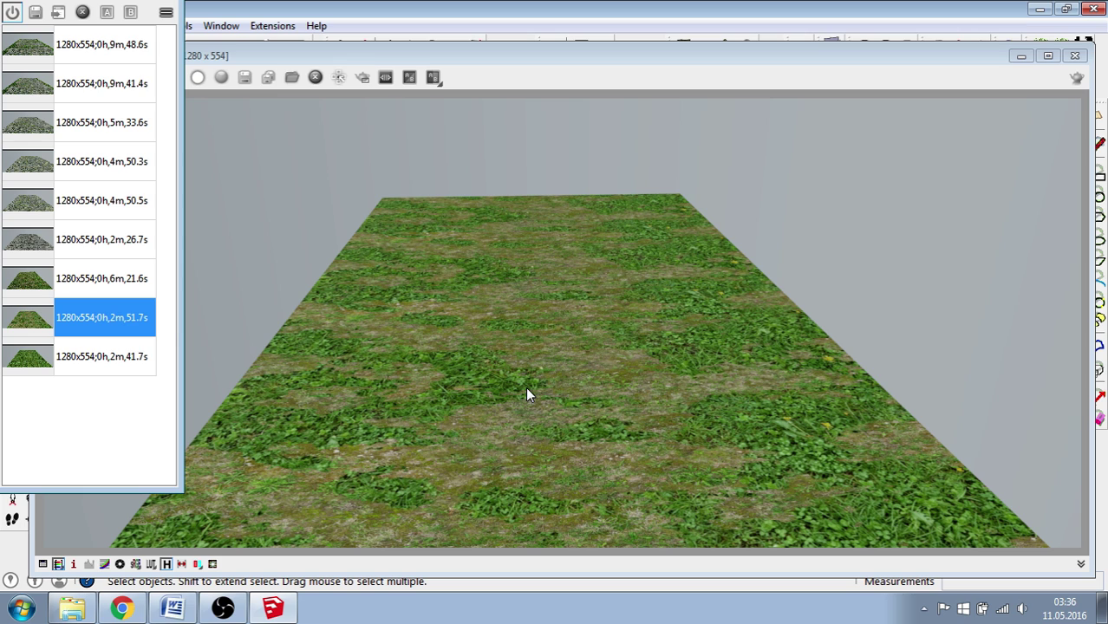
click(35, 286)
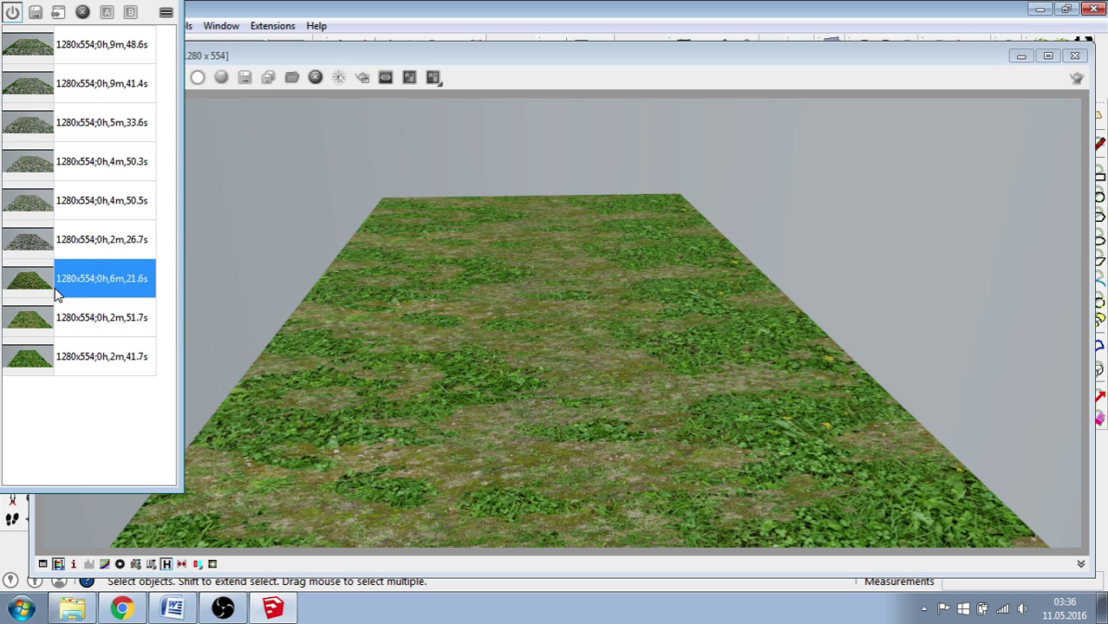
click(59, 12)
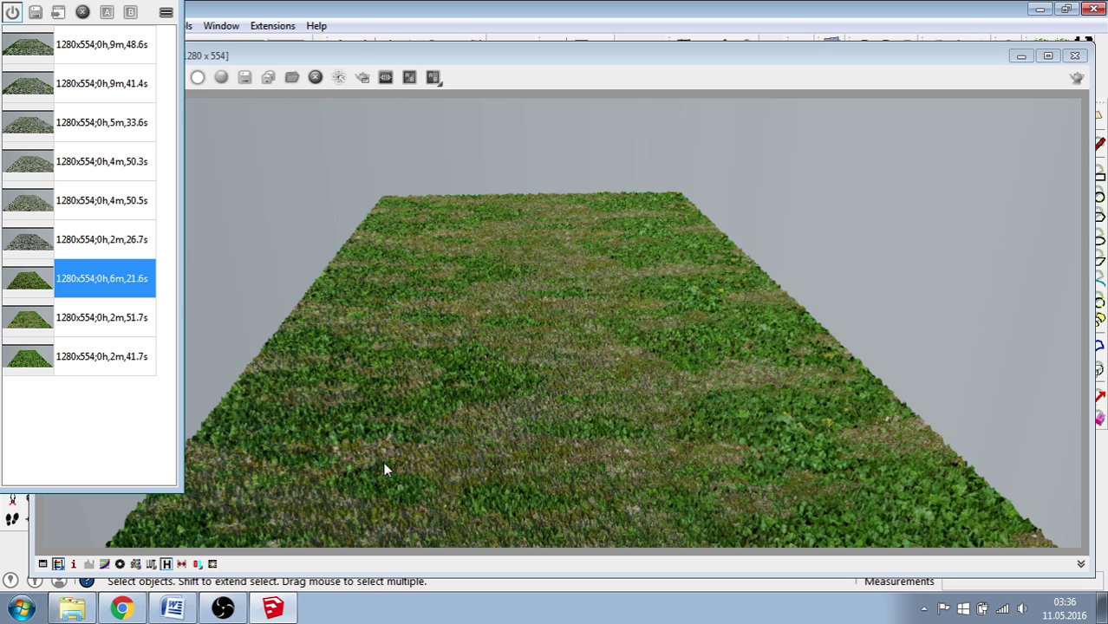
- Zoom into the loaded render to inspect it, then bring the Word notes forward
click(461, 392)
scroll(463, 447, up, 2)
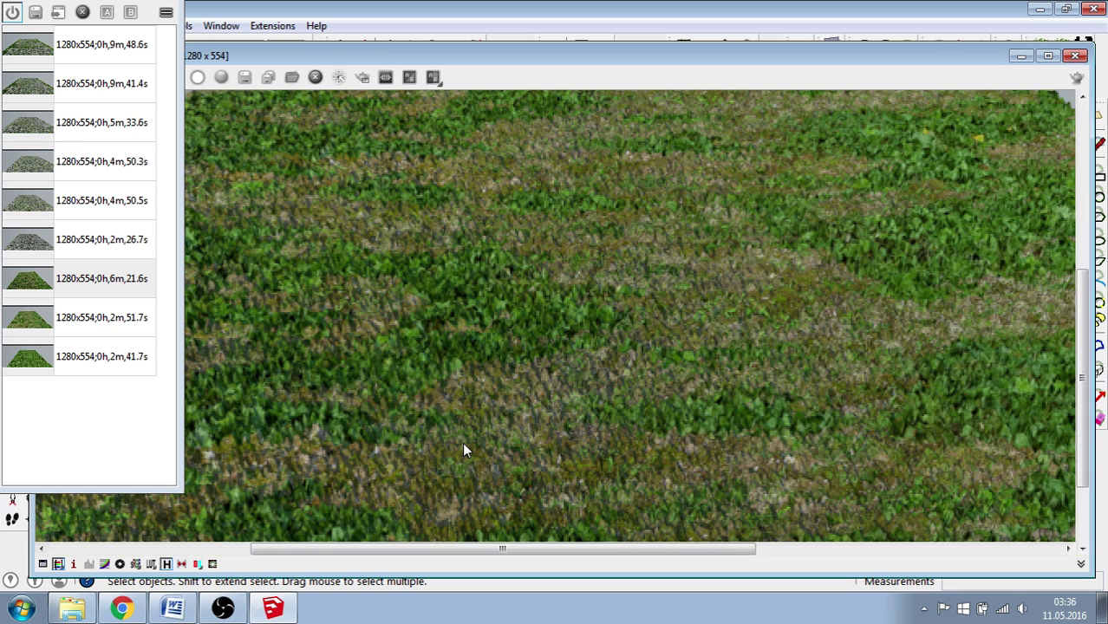
scroll(463, 445, down, 2)
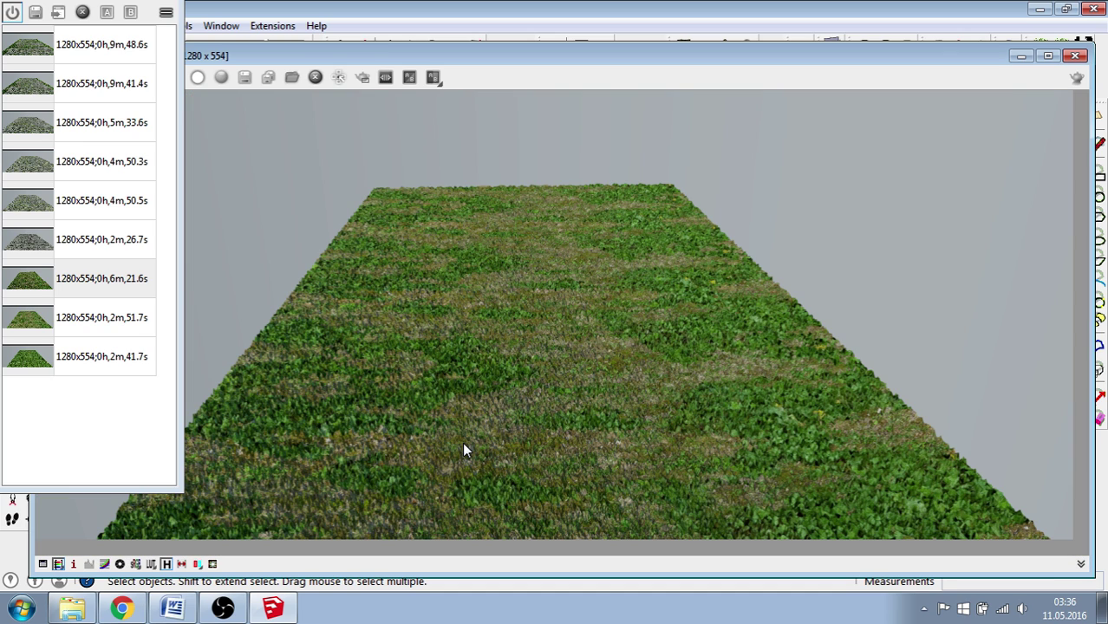
click(172, 607)
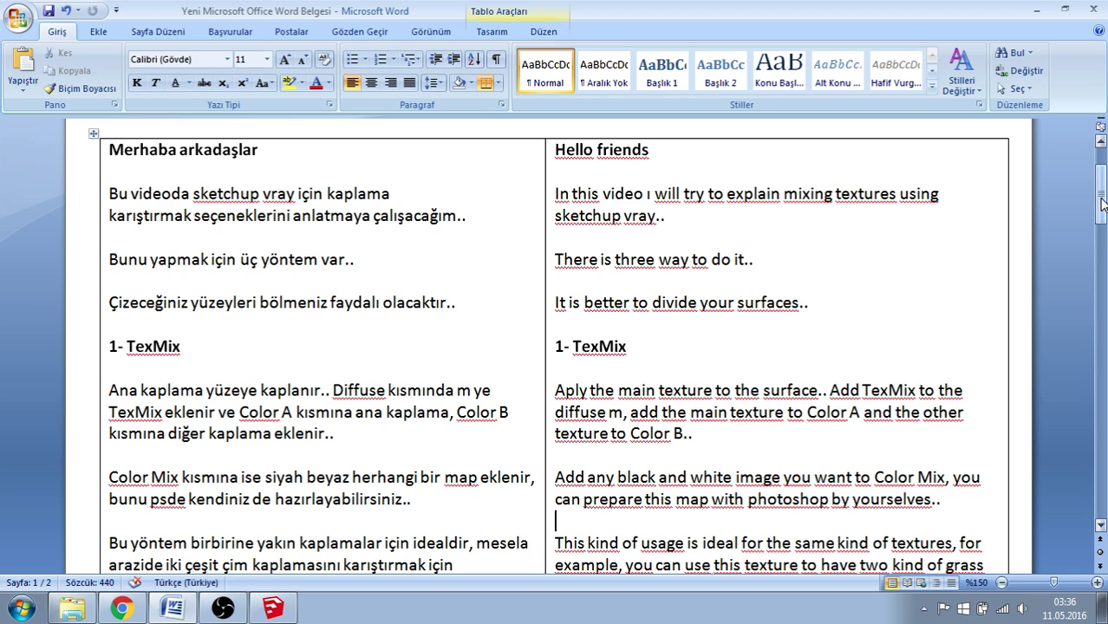
drag(1101, 201, 1102, 240)
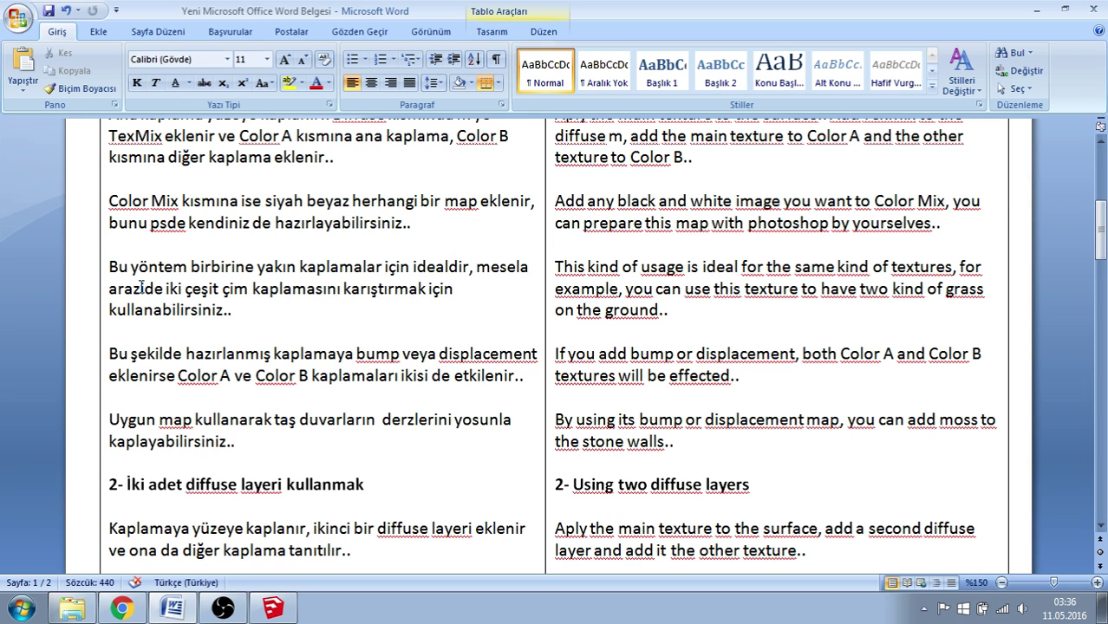
drag(110, 267, 256, 318)
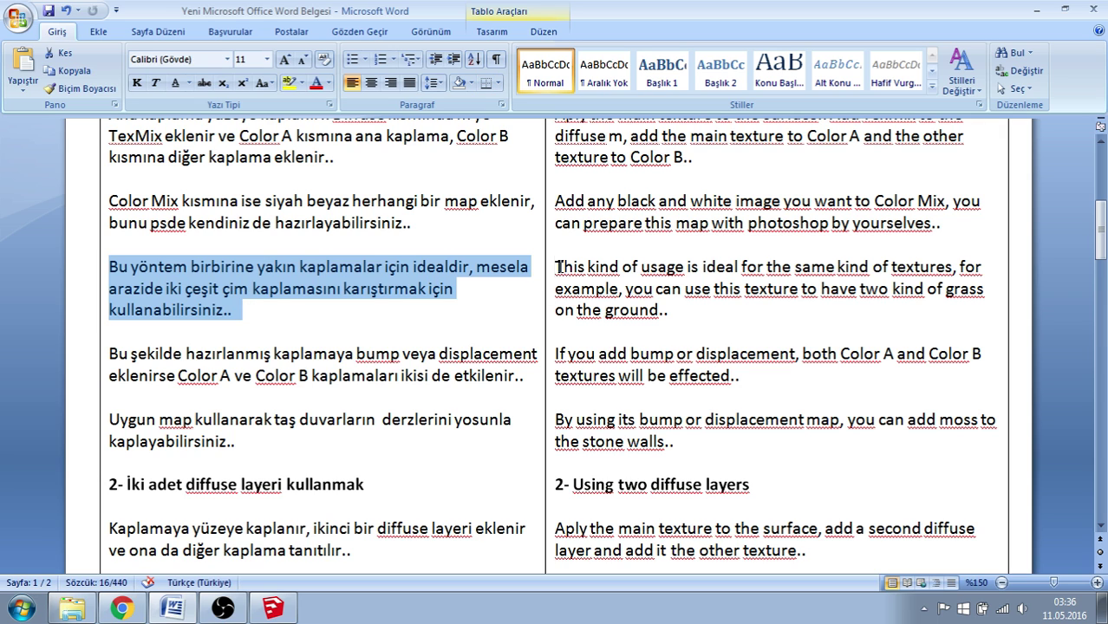
drag(555, 266, 674, 319)
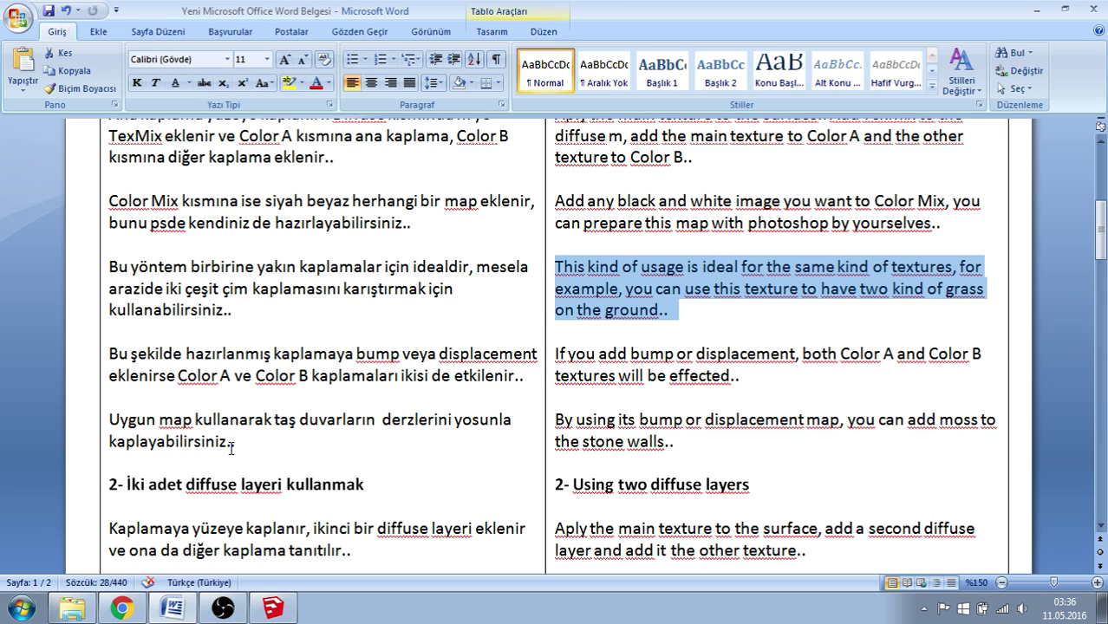
click(315, 391)
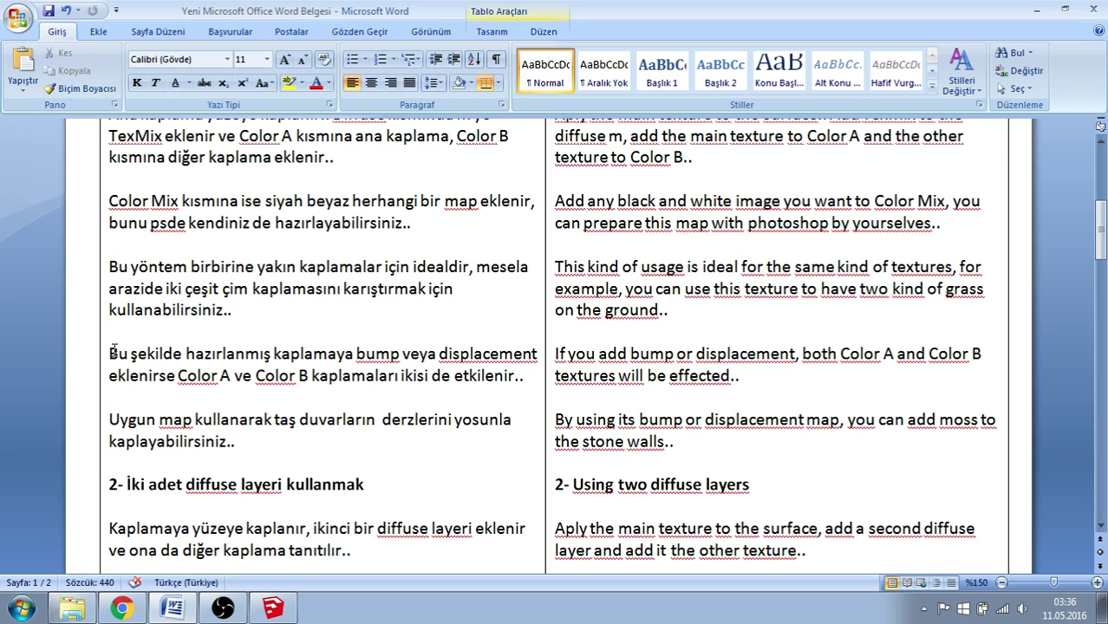
drag(110, 353, 531, 381)
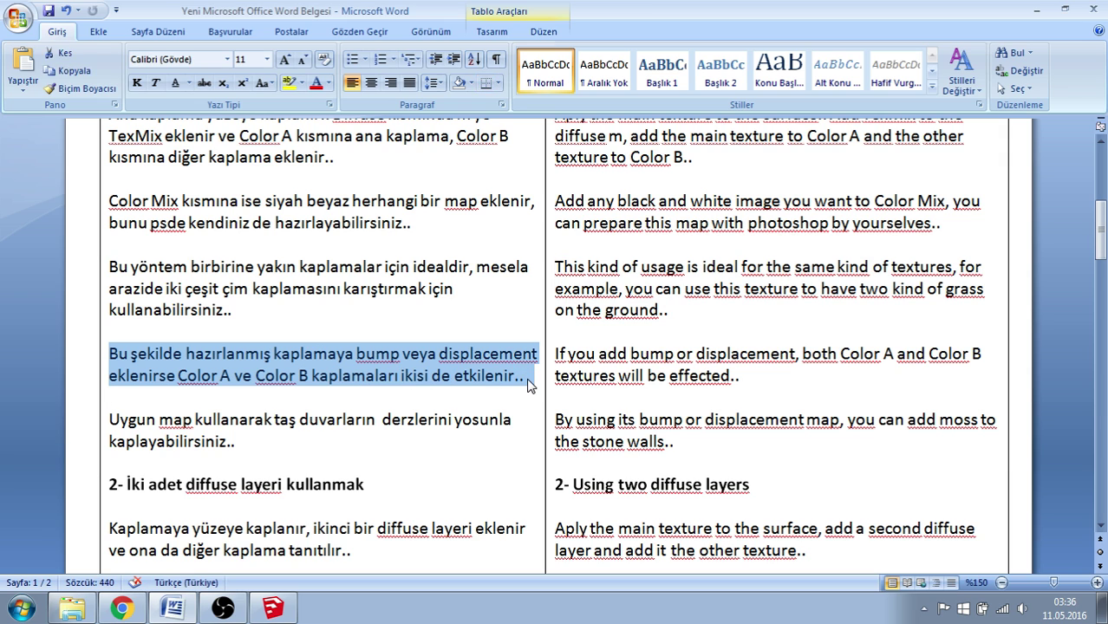
click(579, 373)
click(551, 356)
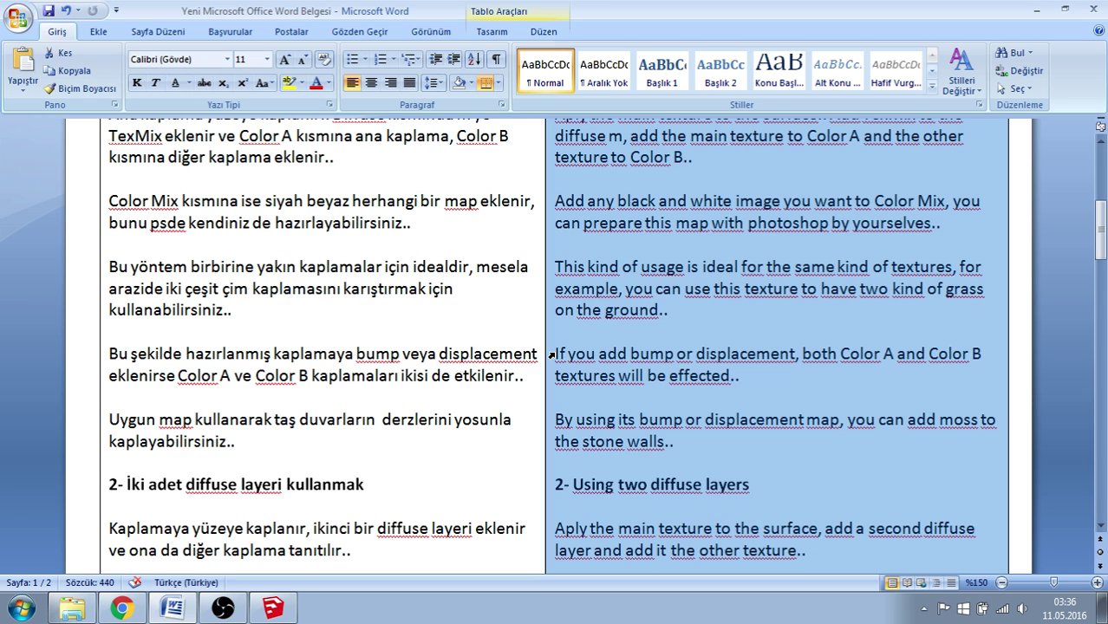
click(558, 356)
drag(559, 354, 761, 395)
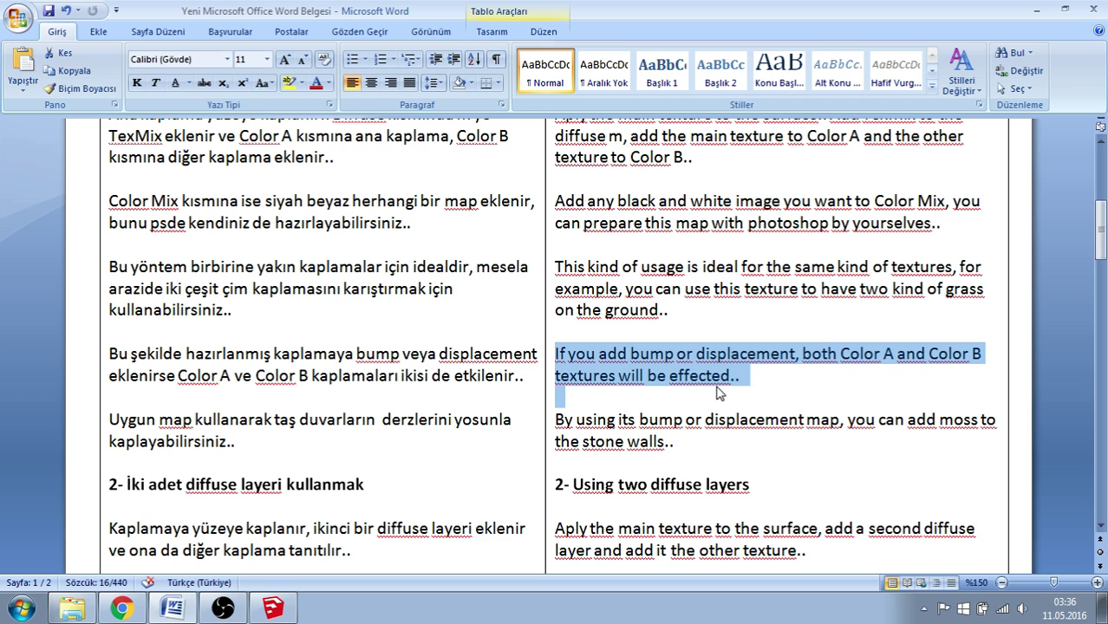
click(650, 420)
click(272, 610)
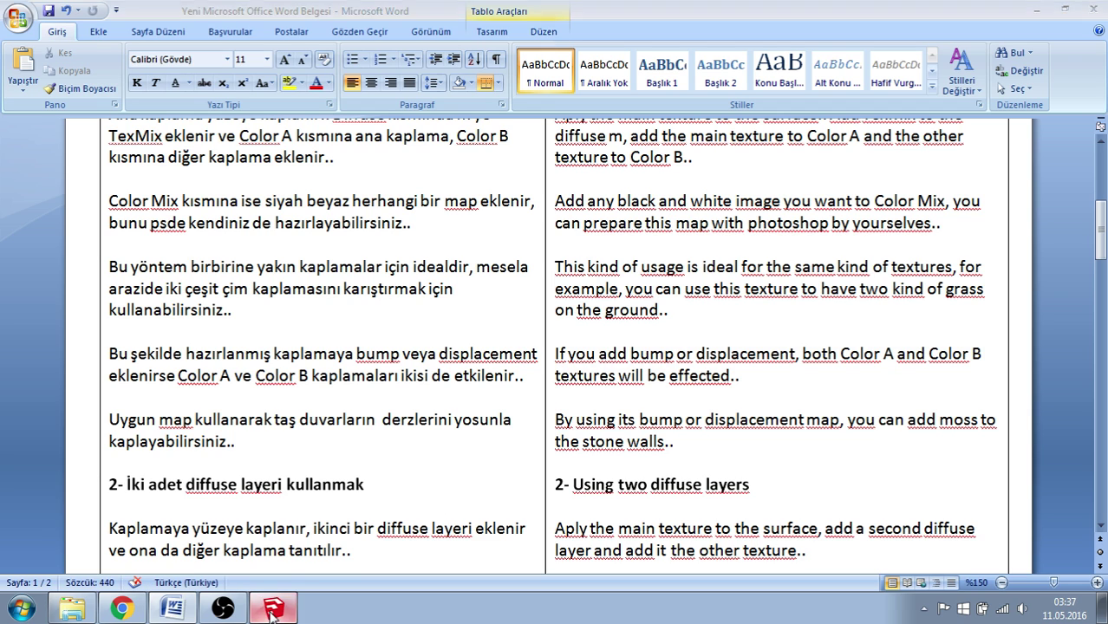
- Zoom in and out of the grass render, close the frame buffer and bring Word back
scroll(429, 459, up, 2)
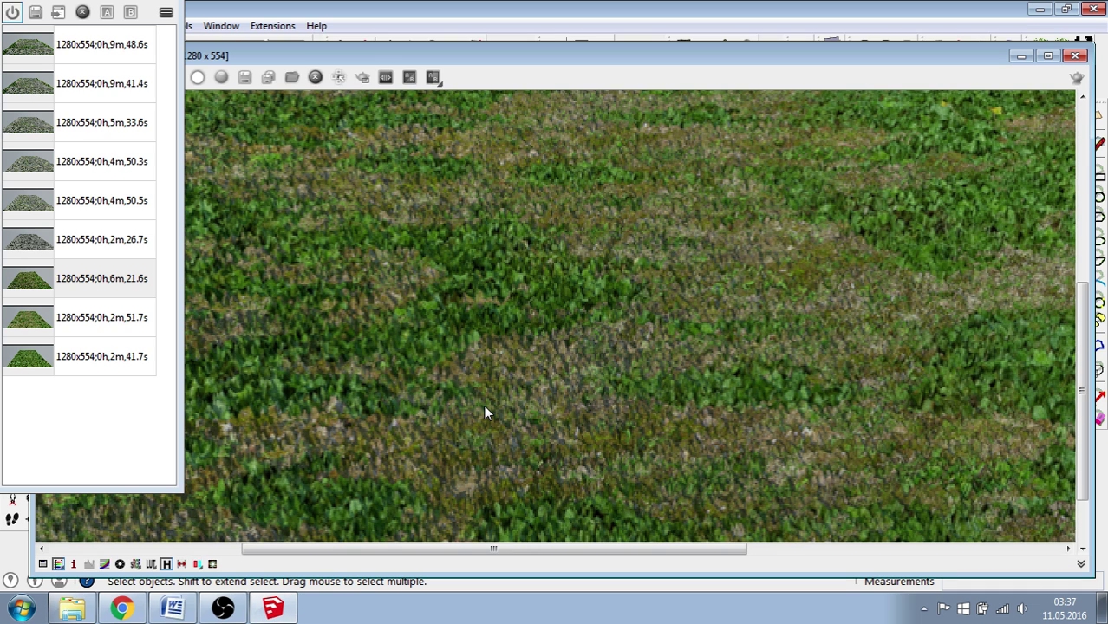
scroll(484, 407, down, 2)
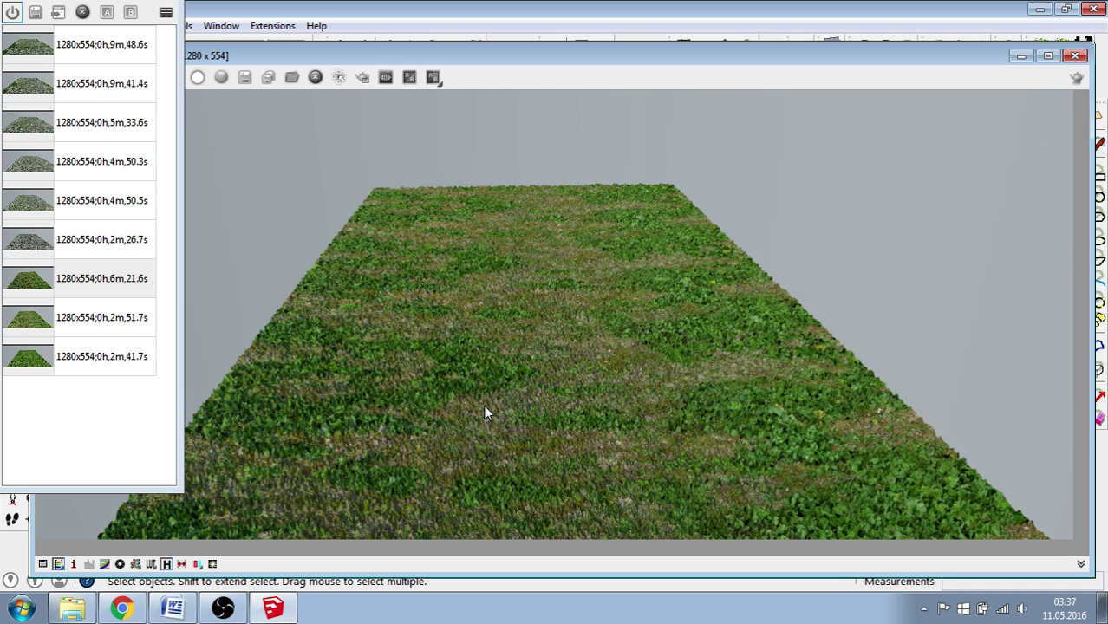
click(1075, 57)
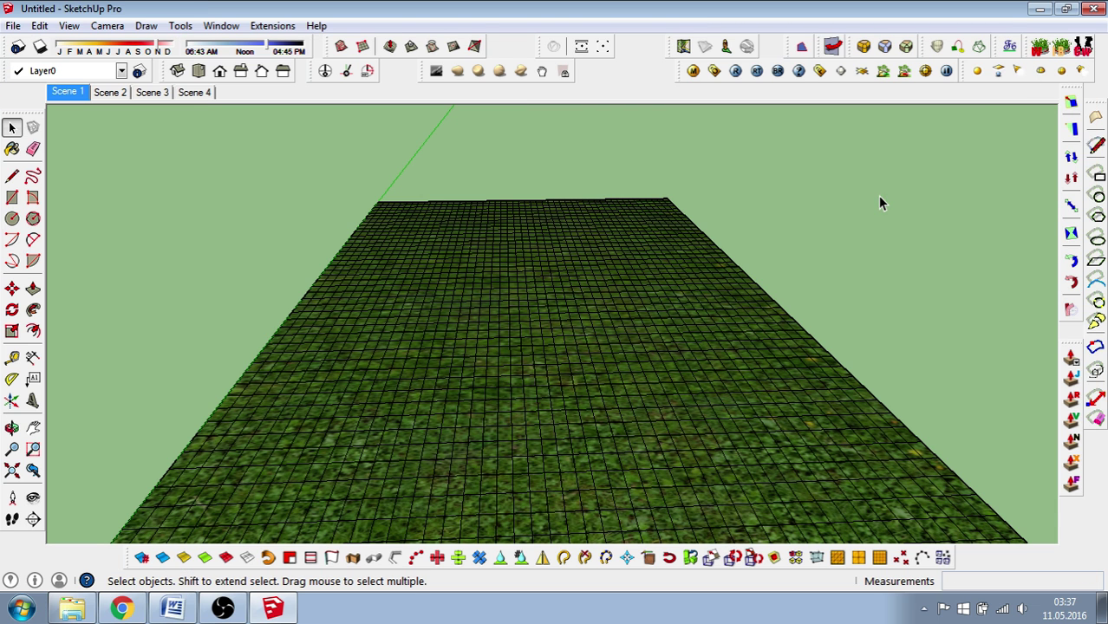
click(184, 605)
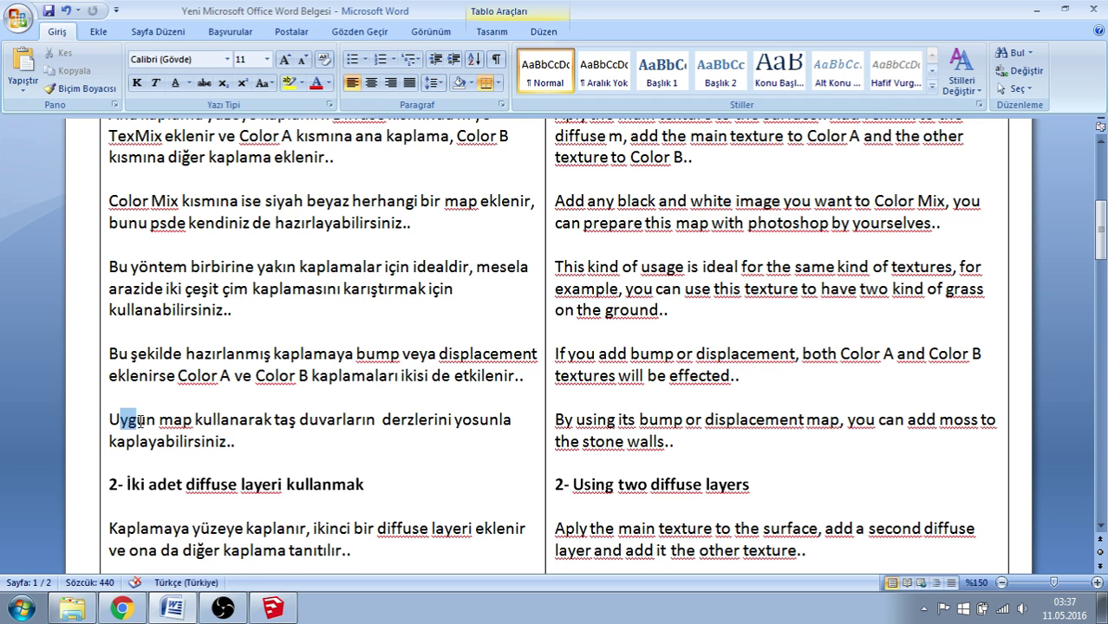
- Read the mossy stone walls tip, then open the V-Ray material editor on SketchUp's Scene 2
drag(113, 419, 235, 436)
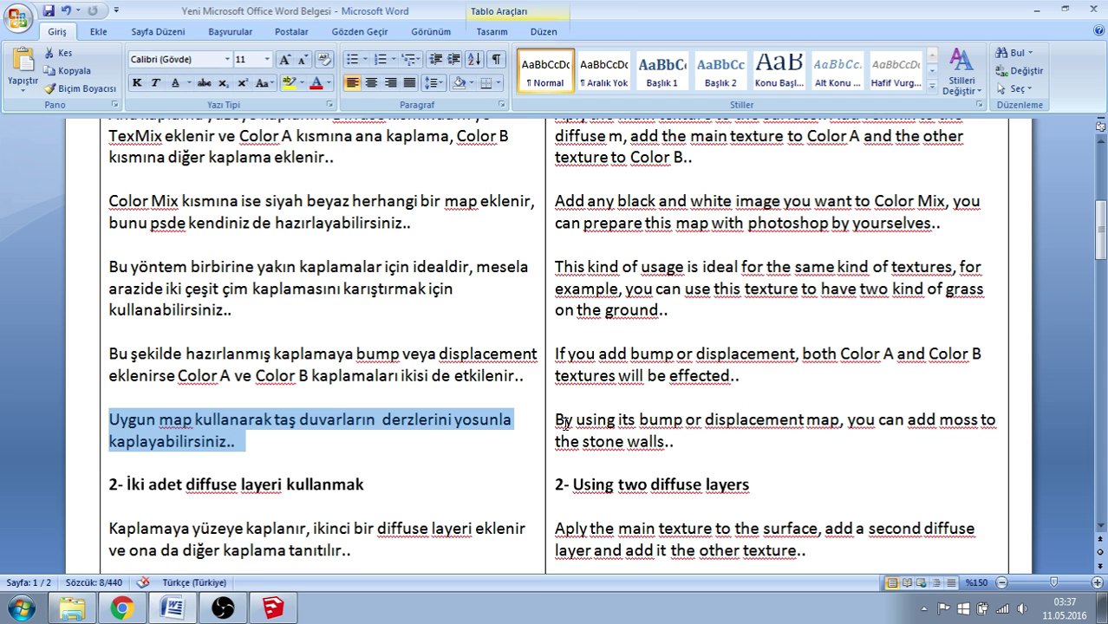
drag(557, 420, 686, 441)
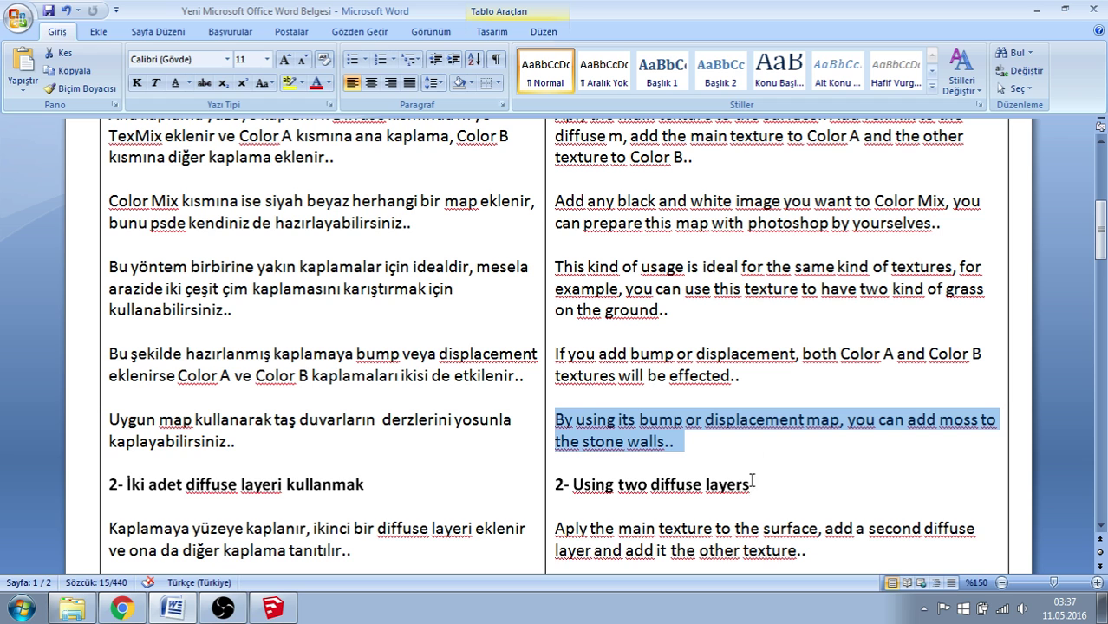
click(1037, 9)
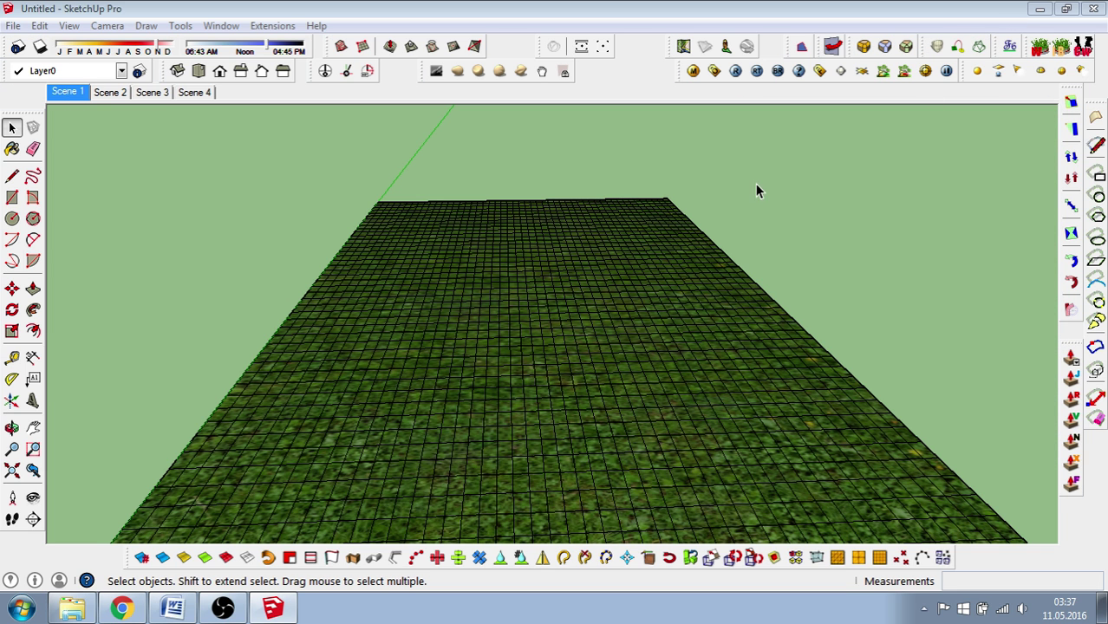
click(111, 93)
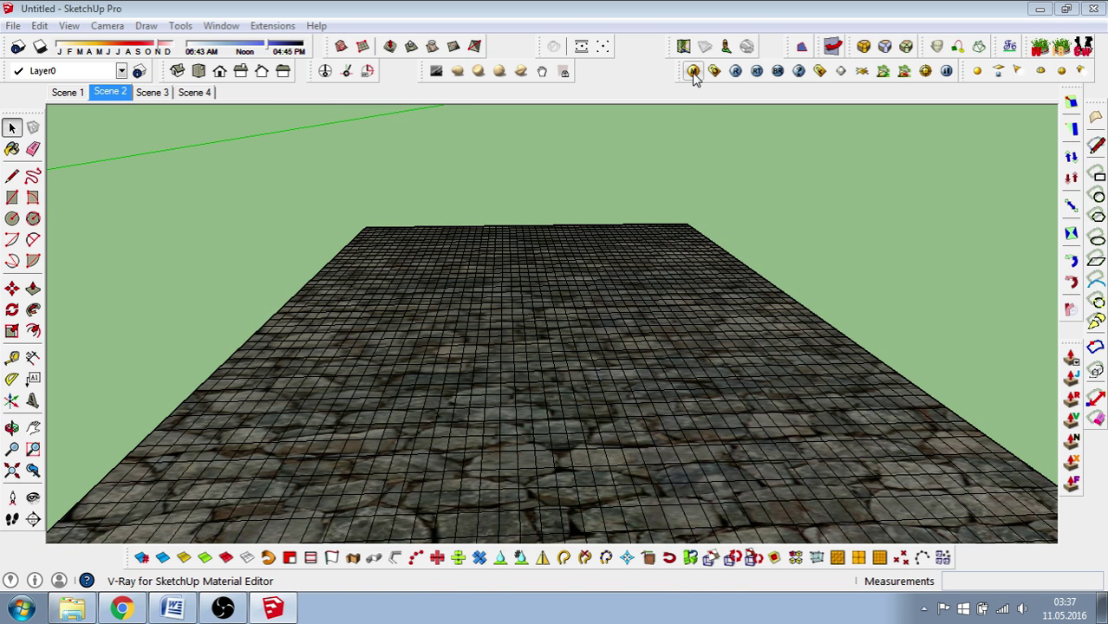
click(693, 70)
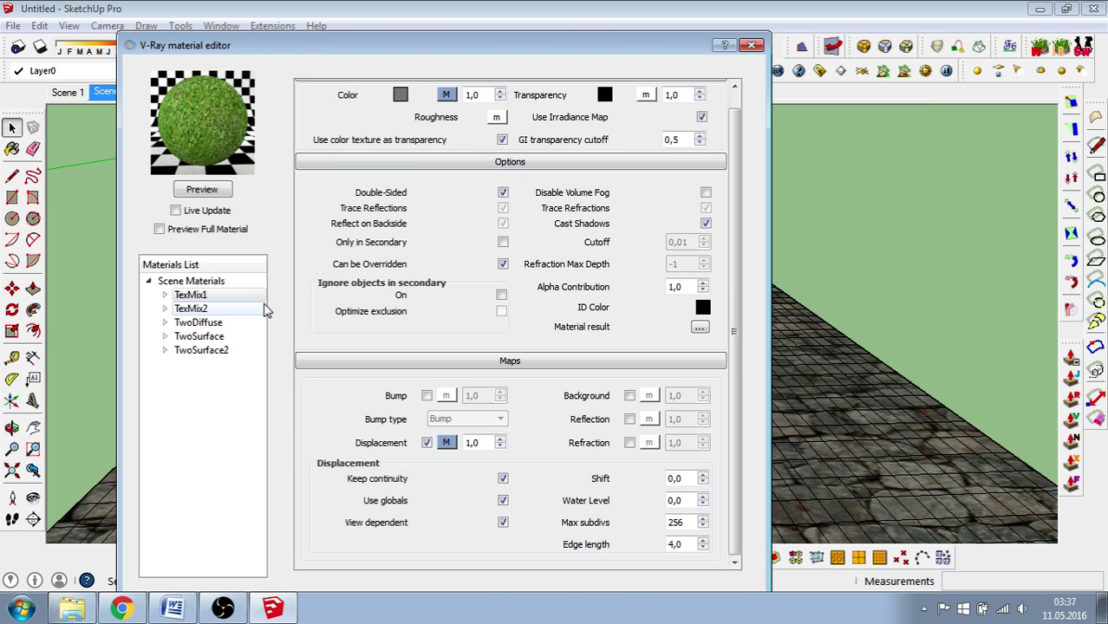
- Select TexMix2 and set its colour map to a TexMix blend
click(205, 310)
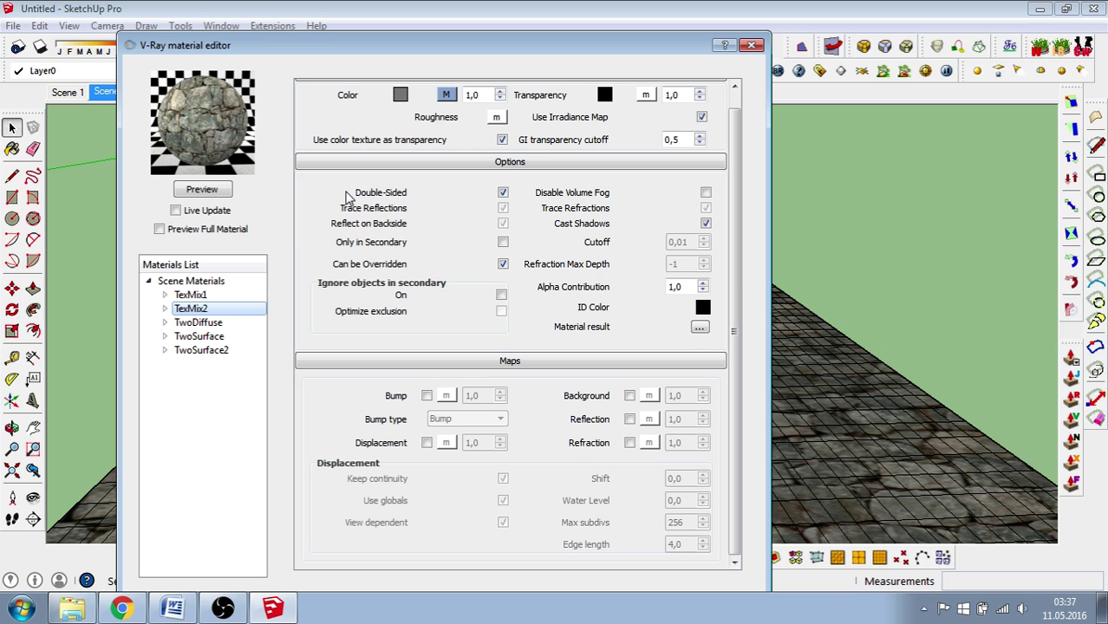
click(448, 95)
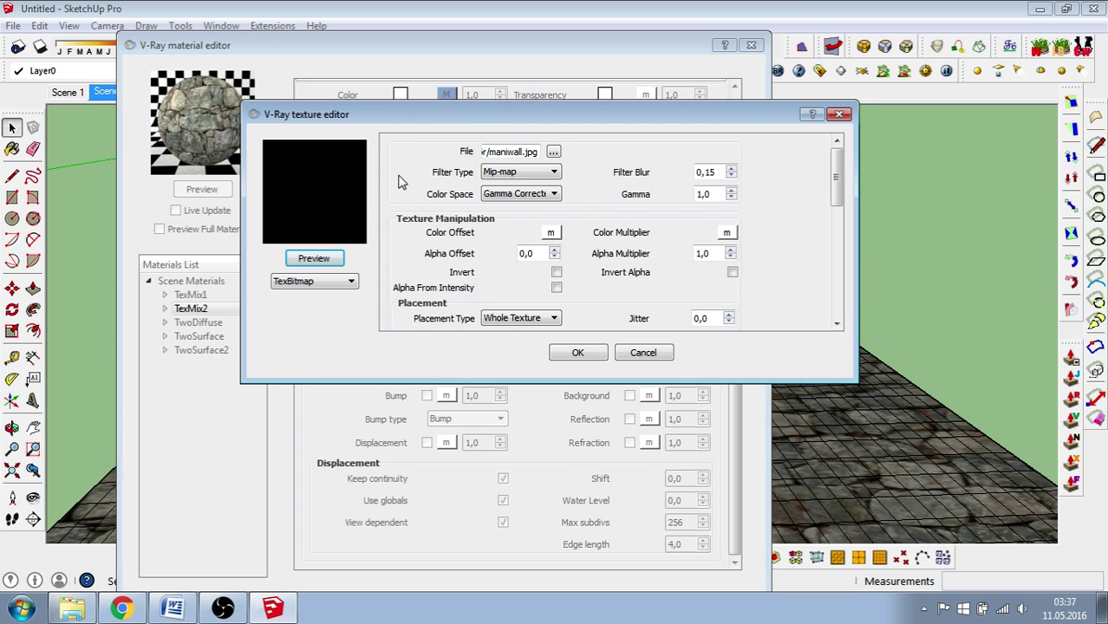
click(343, 285)
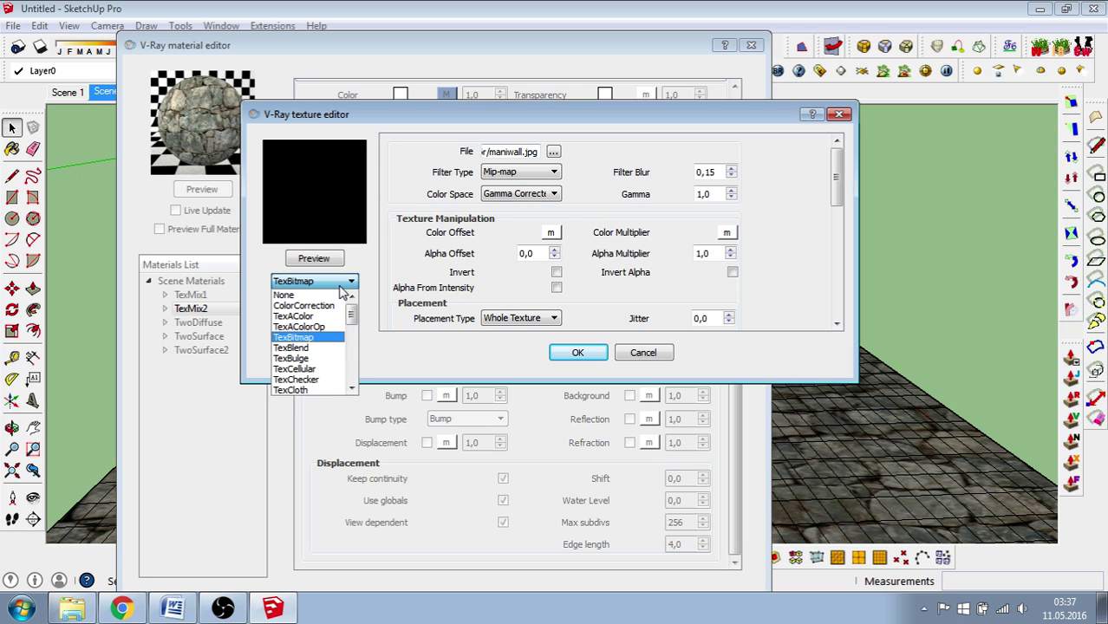
scroll(338, 338, down, 3)
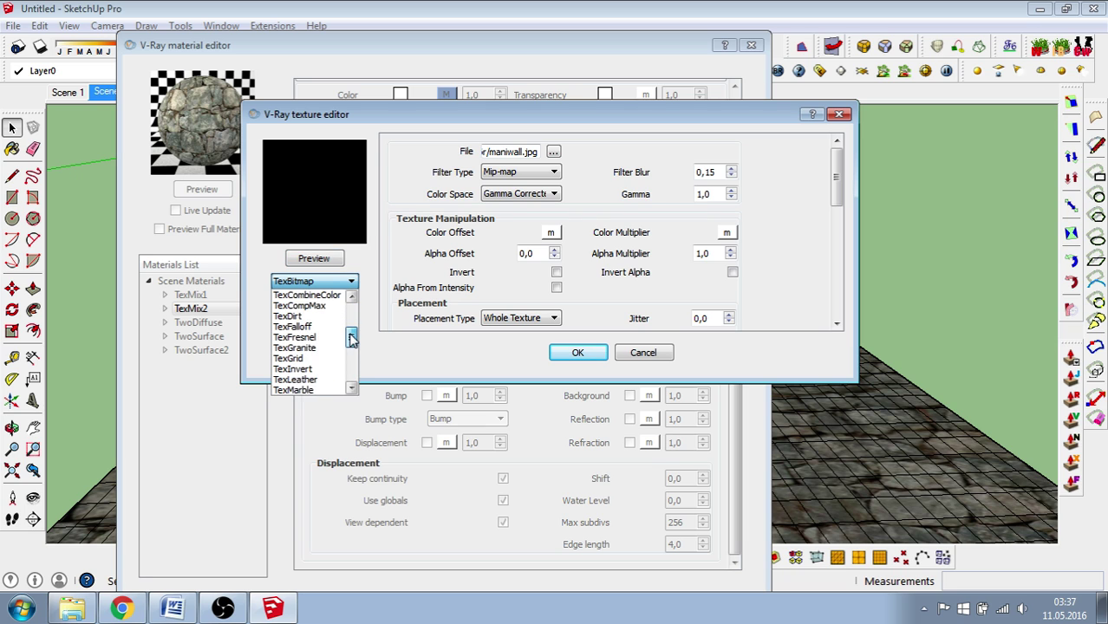
scroll(336, 351, down, 2)
click(331, 349)
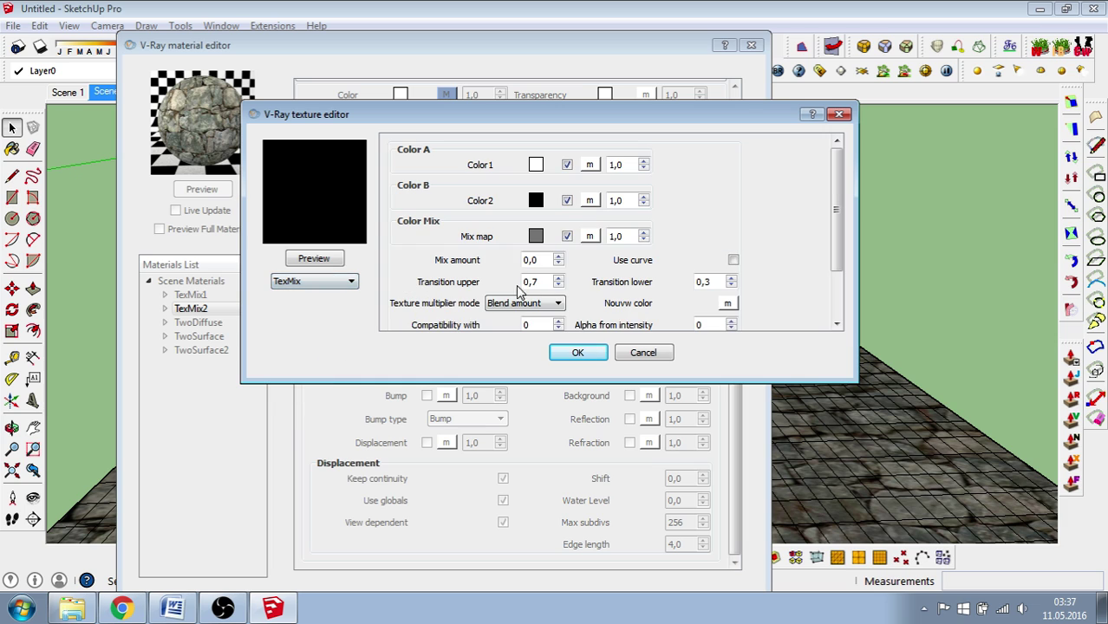
- Load the maniwall stone image as a TexBitmap for Color1
click(590, 166)
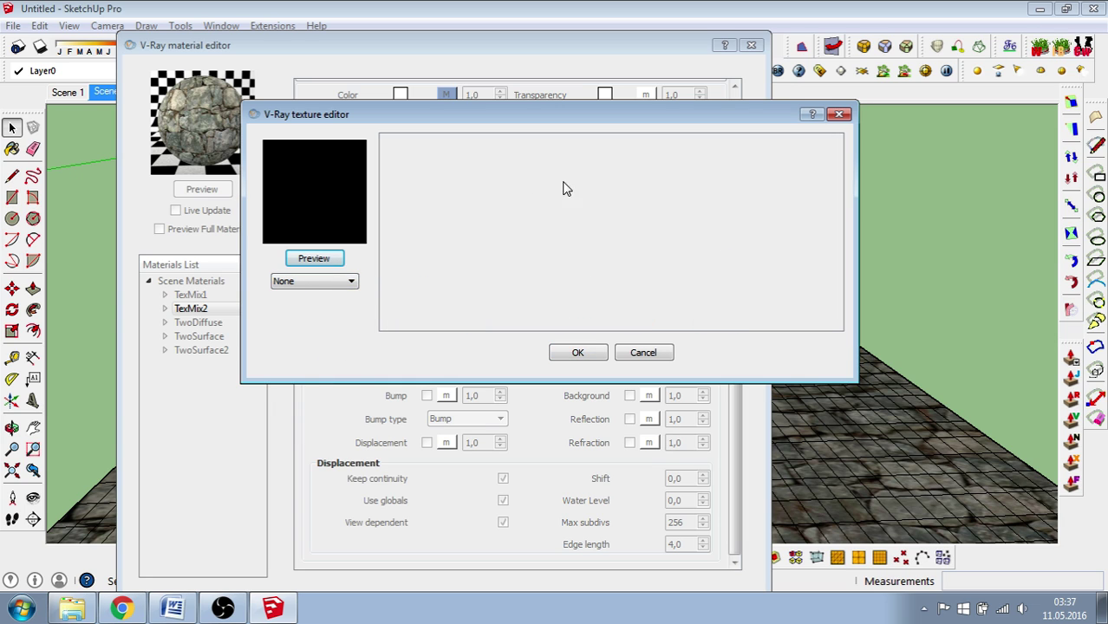
click(341, 282)
click(317, 337)
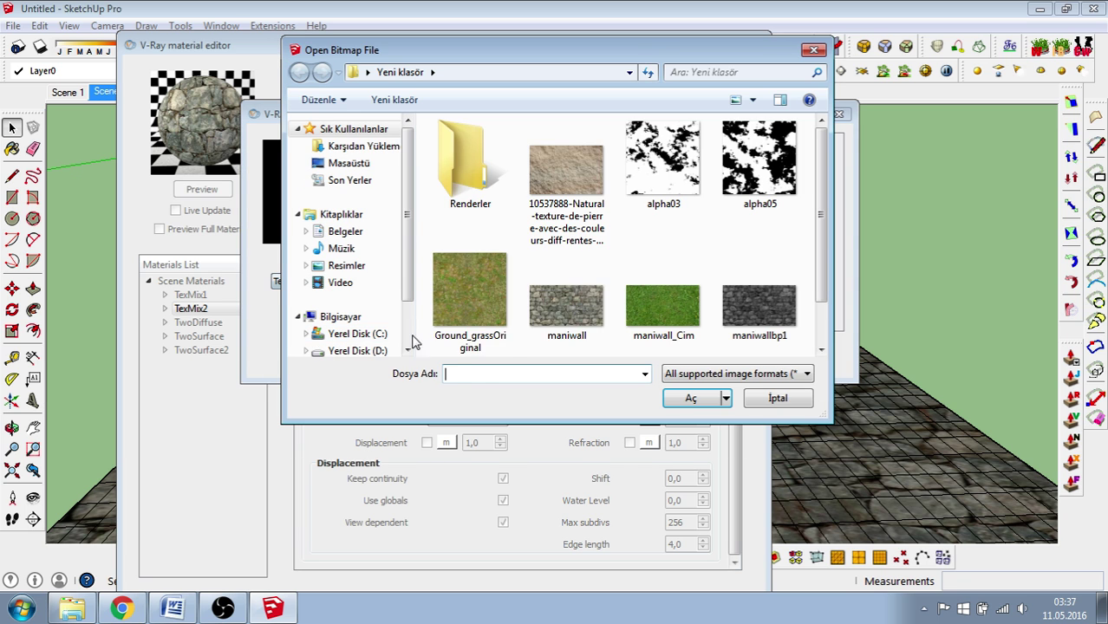
click(547, 308)
click(690, 398)
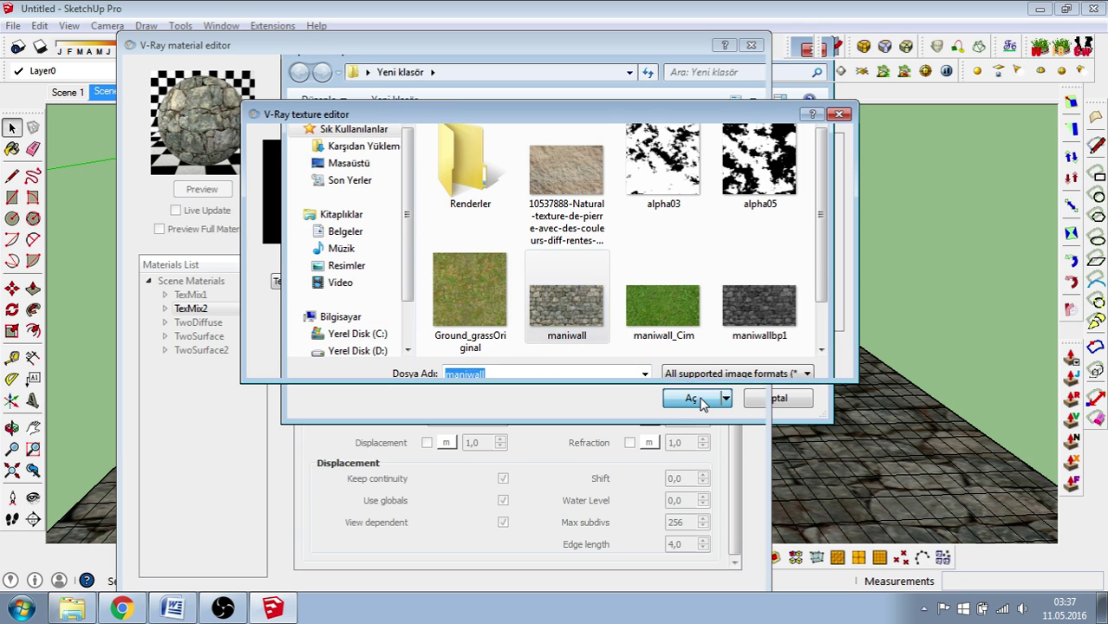
click(578, 356)
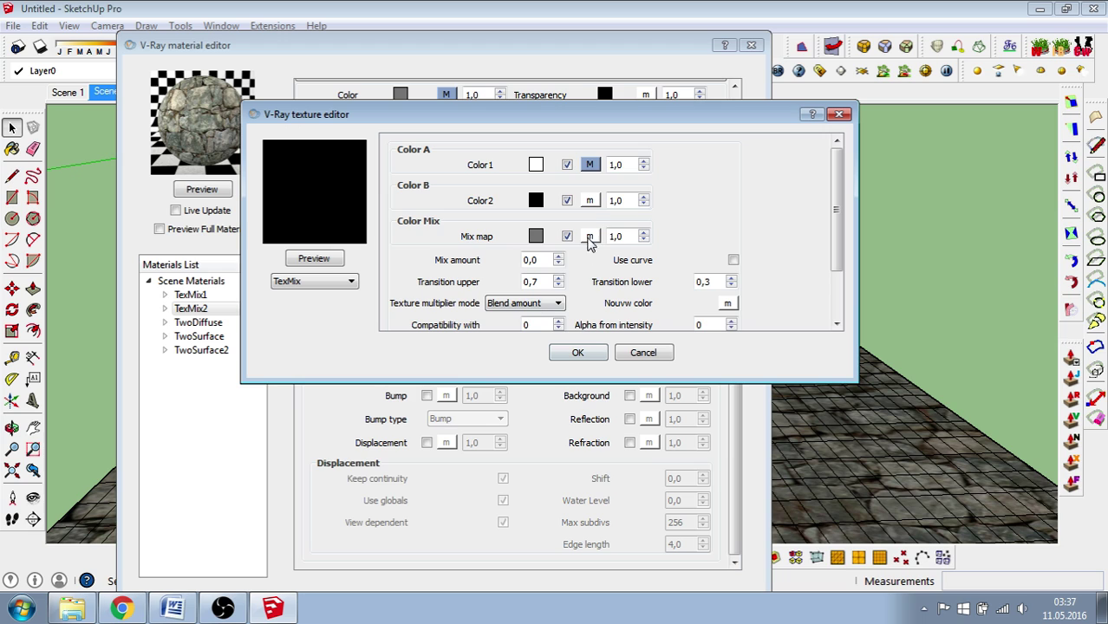
- Load the maniwall_Cim grass image as a TexBitmap for Color2
click(590, 201)
click(354, 288)
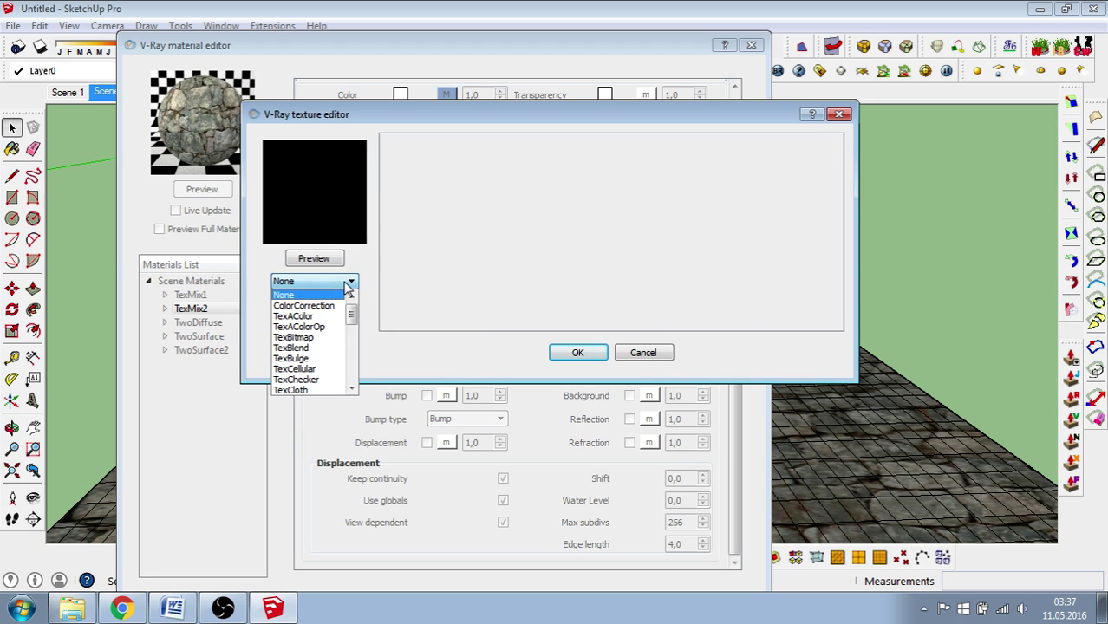
click(319, 338)
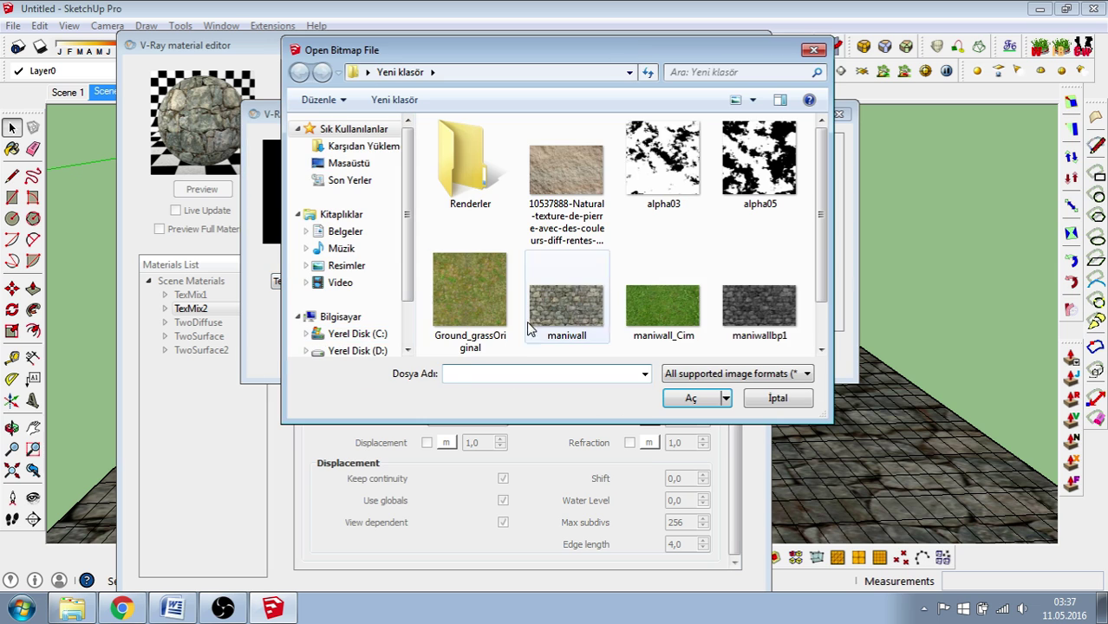
click(671, 332)
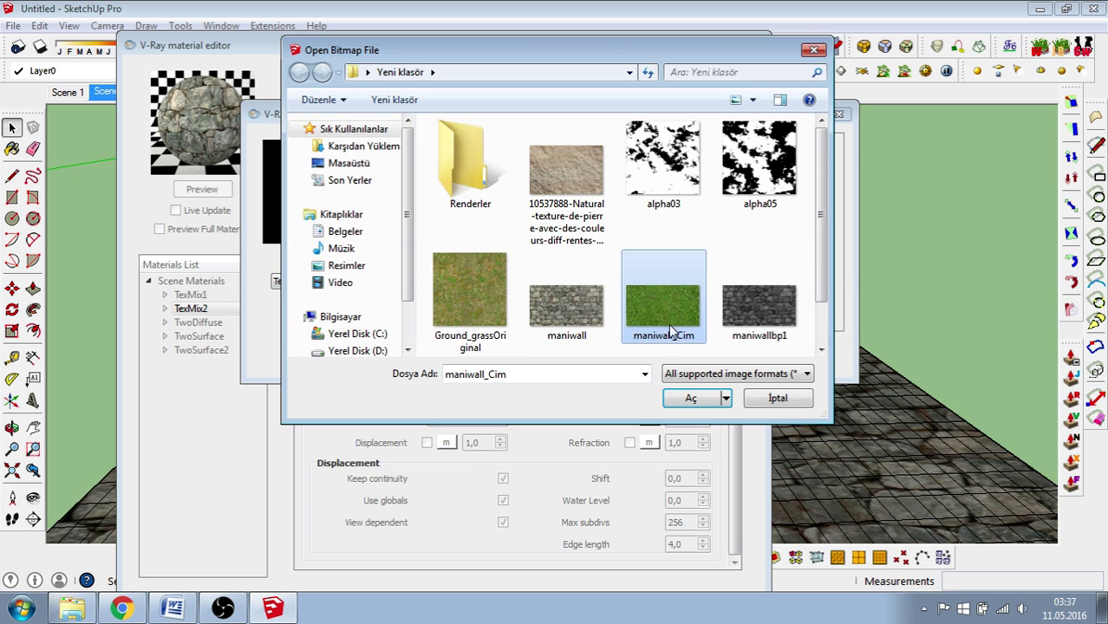
click(692, 397)
click(581, 359)
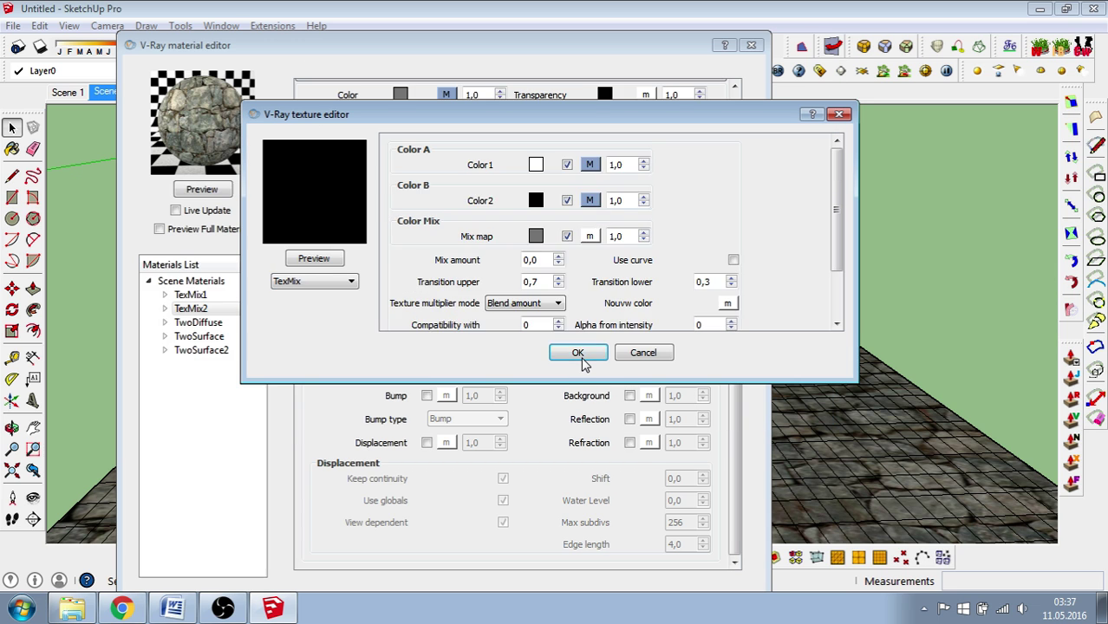
- Load maniwallbp2 as the Mix map bitmap and confirm the blend
click(590, 237)
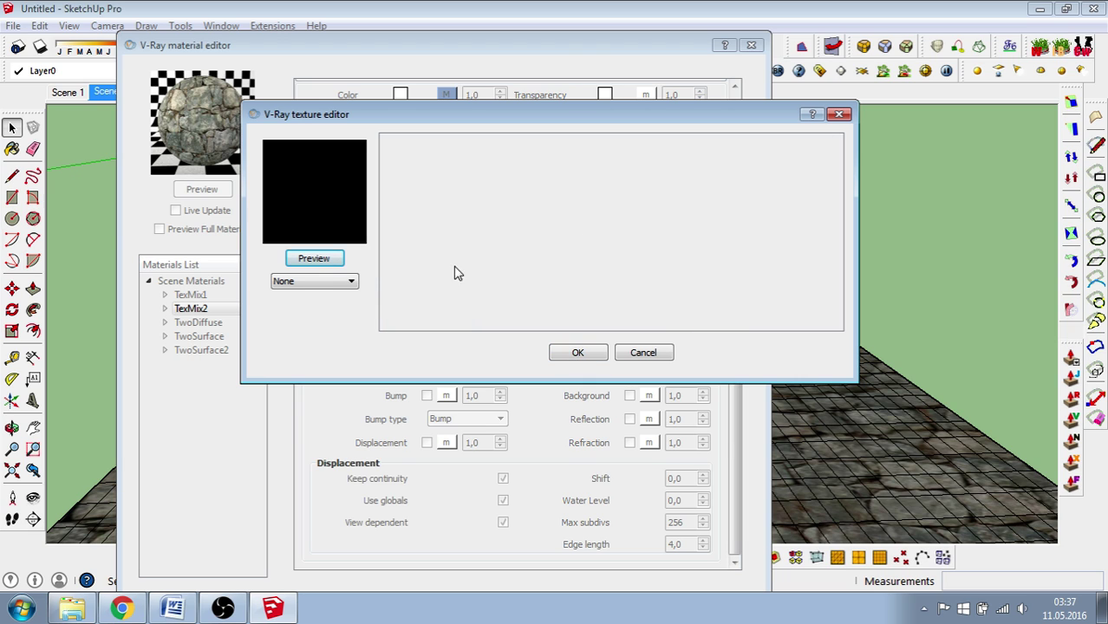
click(351, 281)
click(316, 338)
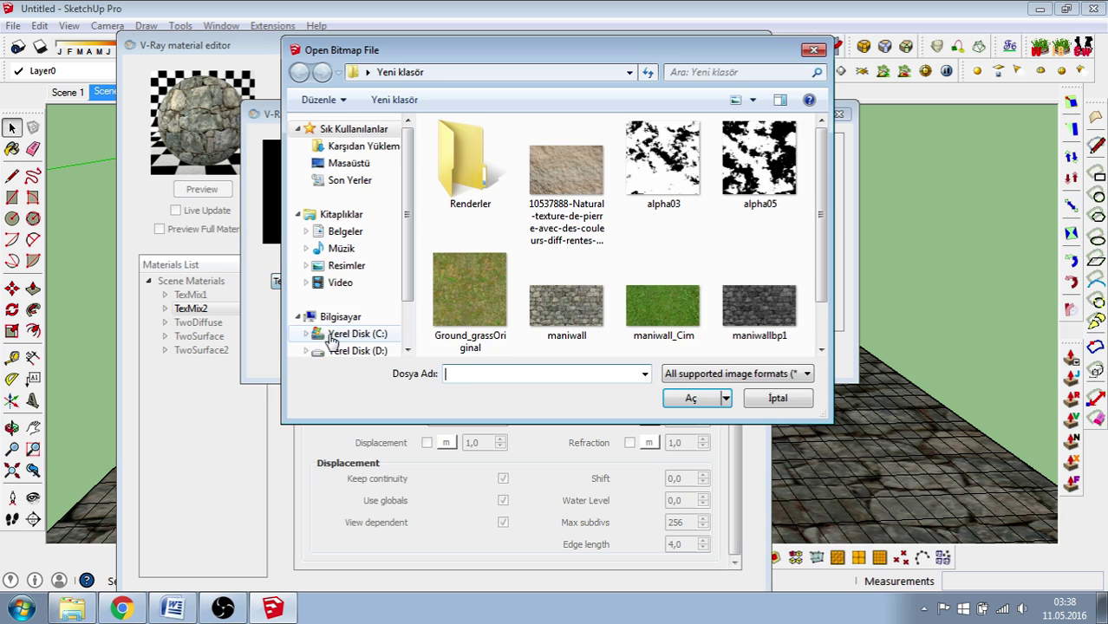
drag(819, 193, 822, 242)
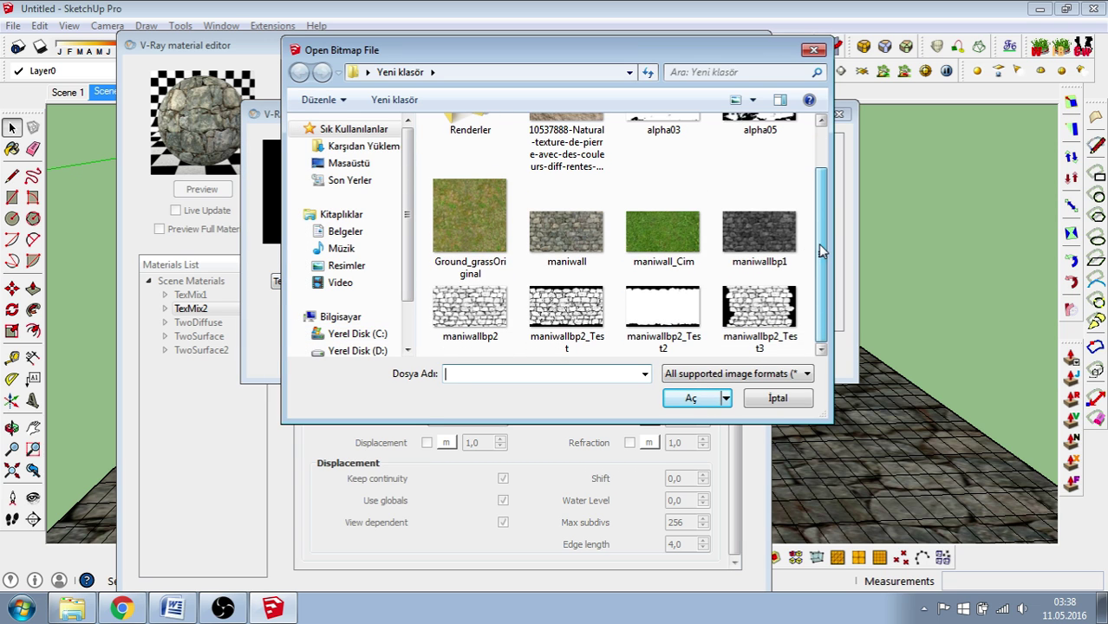
click(471, 312)
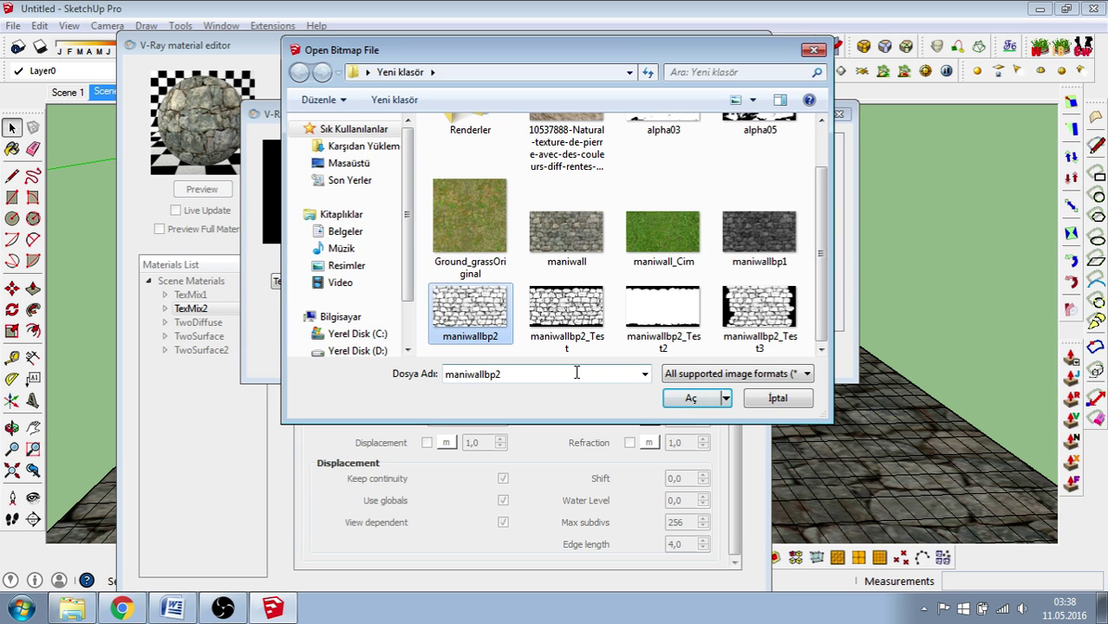
click(698, 400)
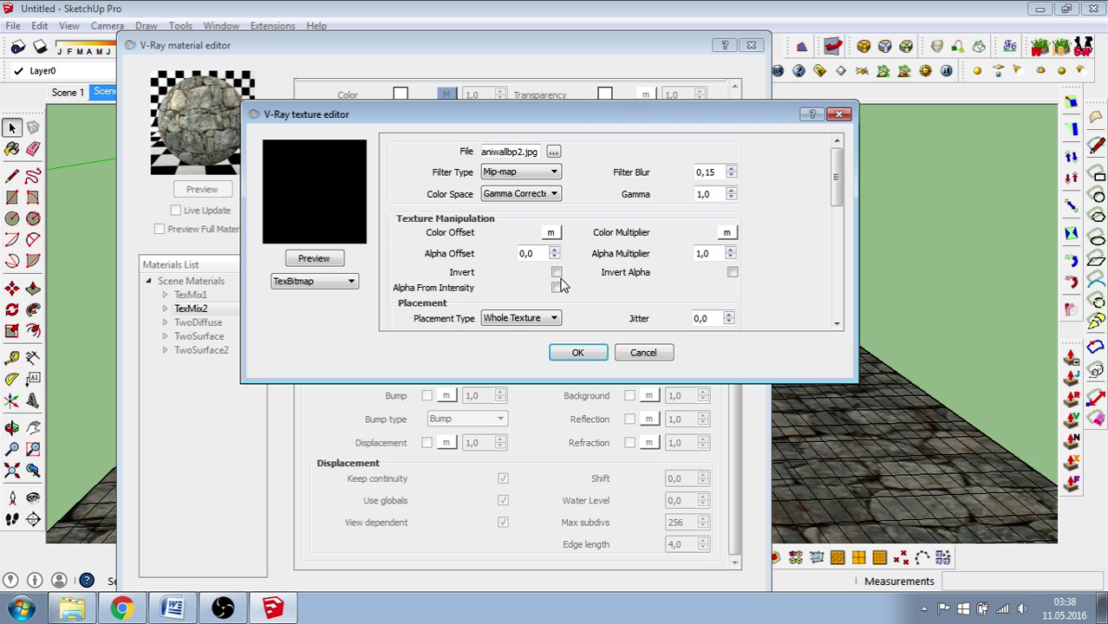
click(575, 352)
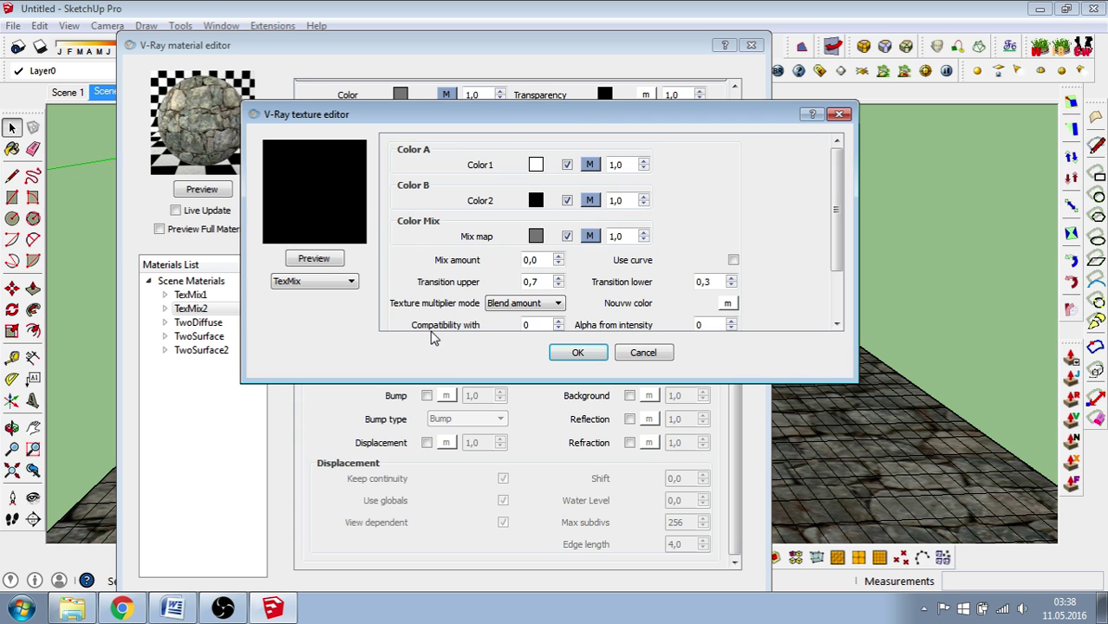
- Invert TexMix2's maniwallbp2.jpg mask so grass shows only in the stone joints, and refresh the preview
click(564, 352)
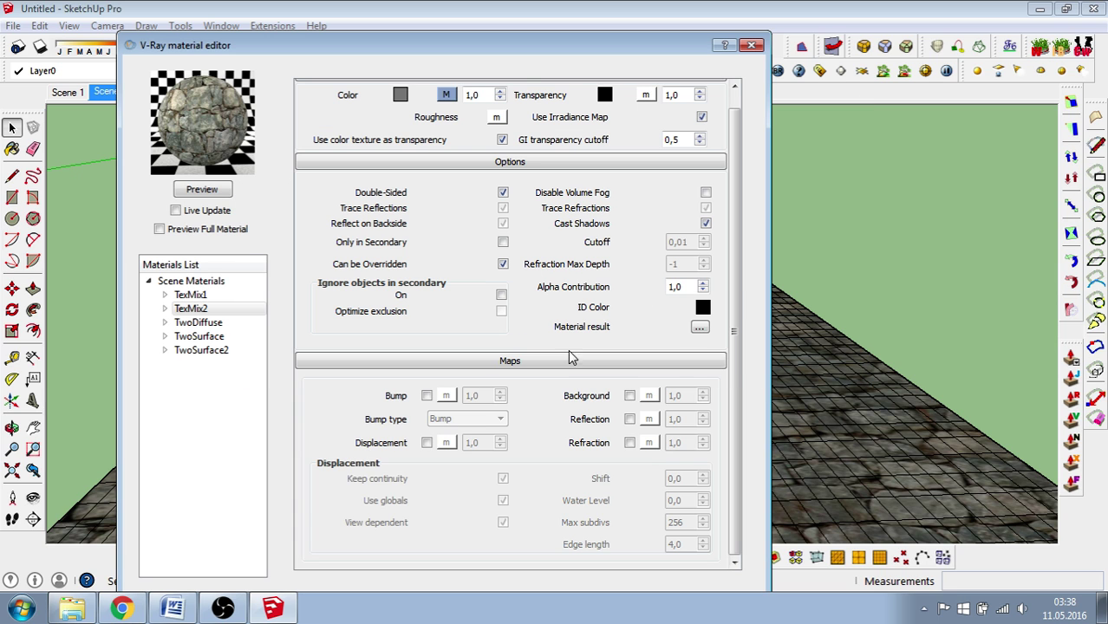
click(207, 192)
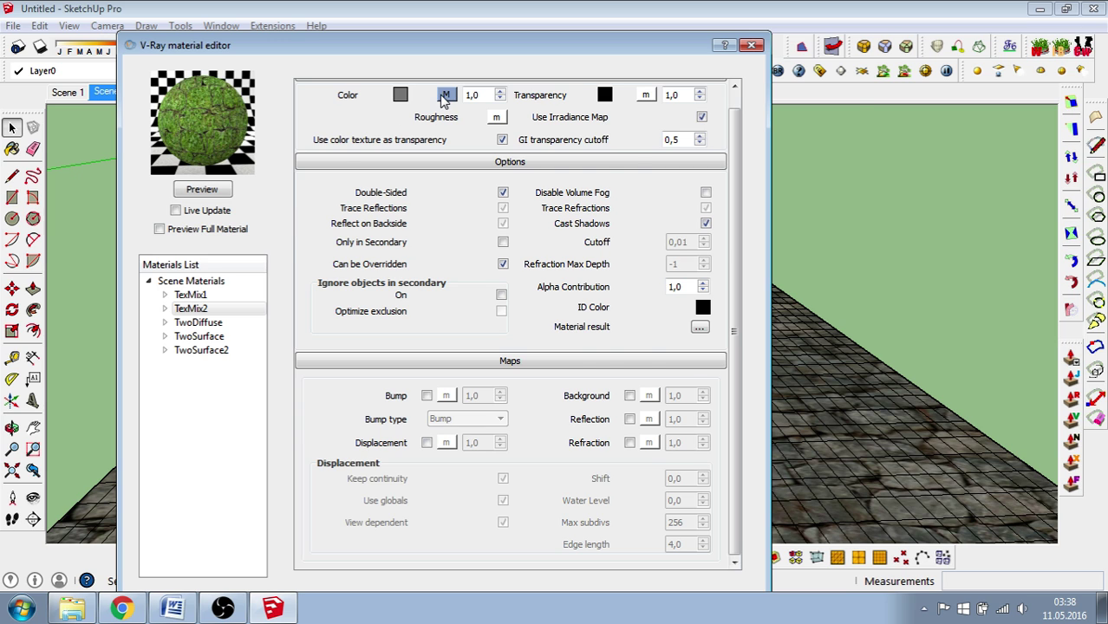
click(444, 97)
click(593, 235)
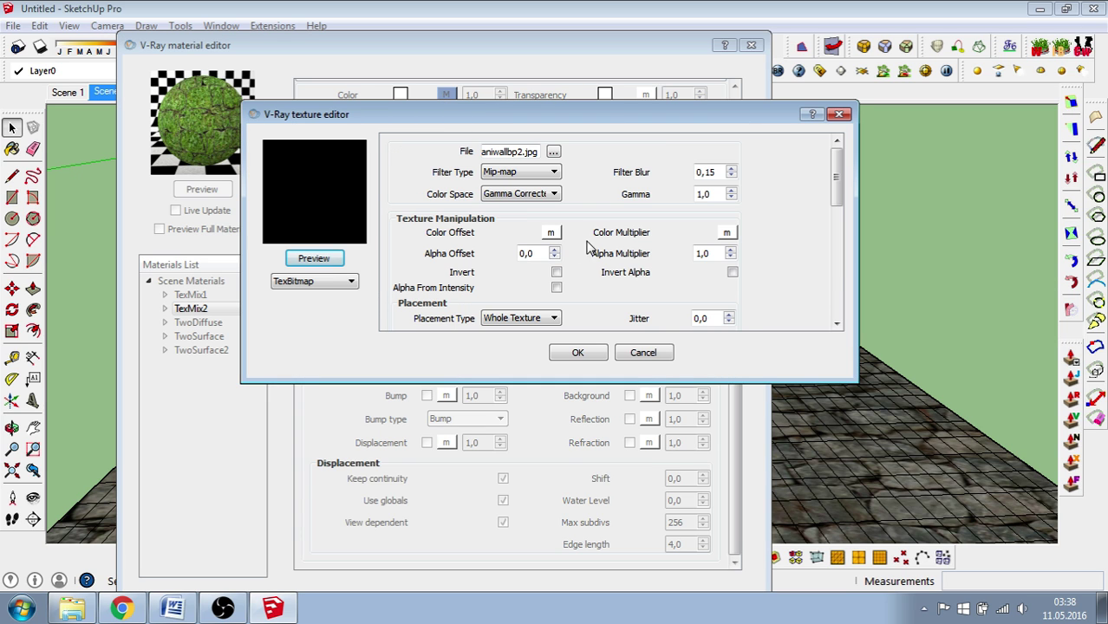
click(555, 272)
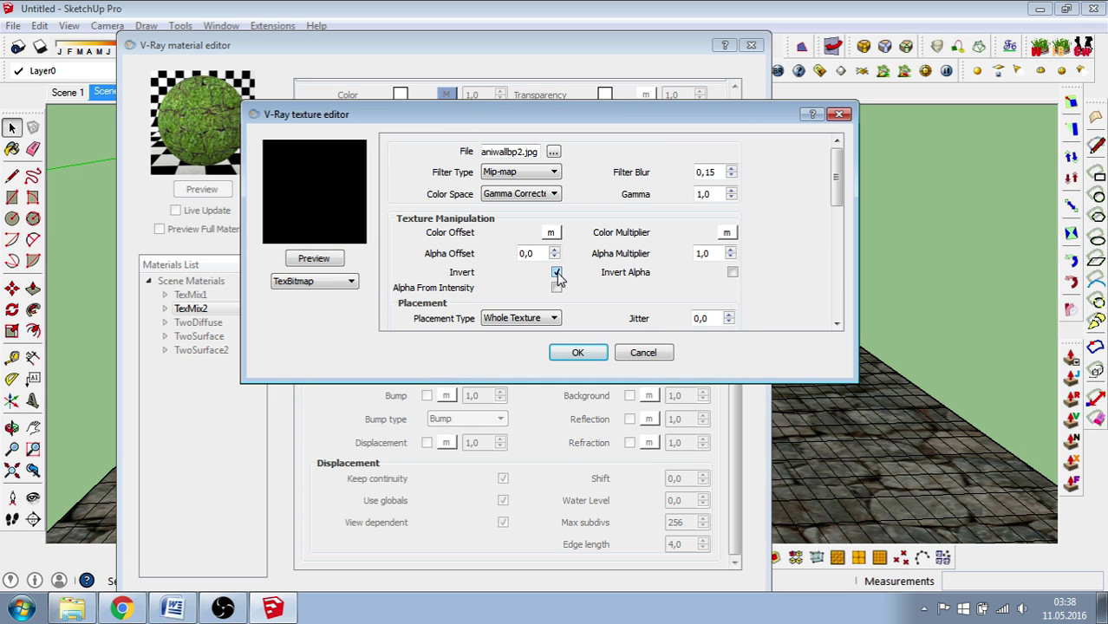
click(575, 353)
click(568, 354)
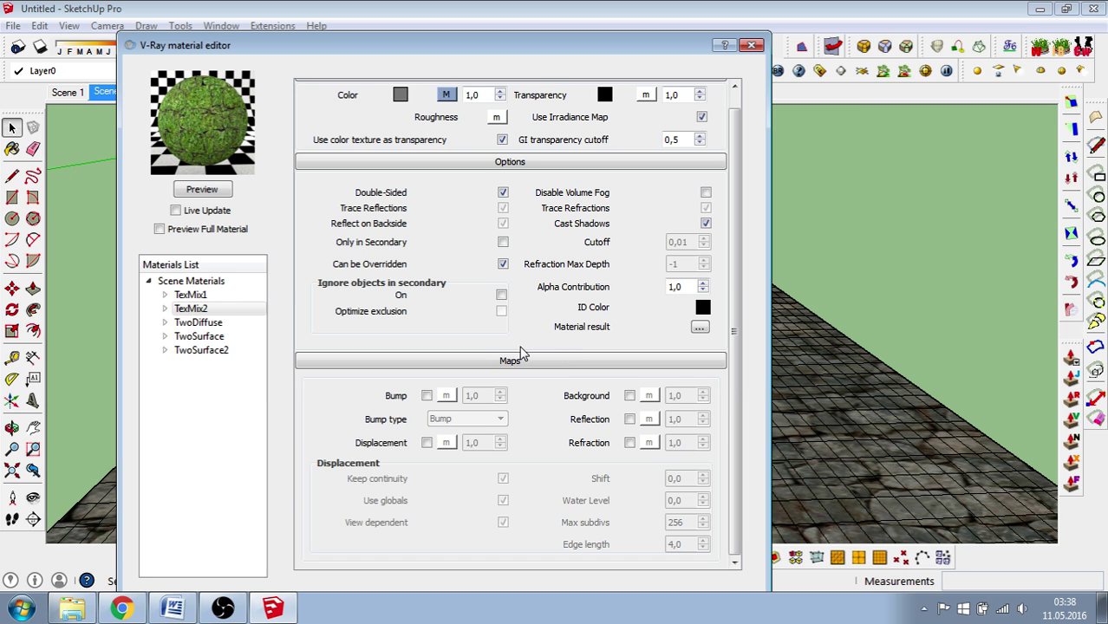
click(214, 191)
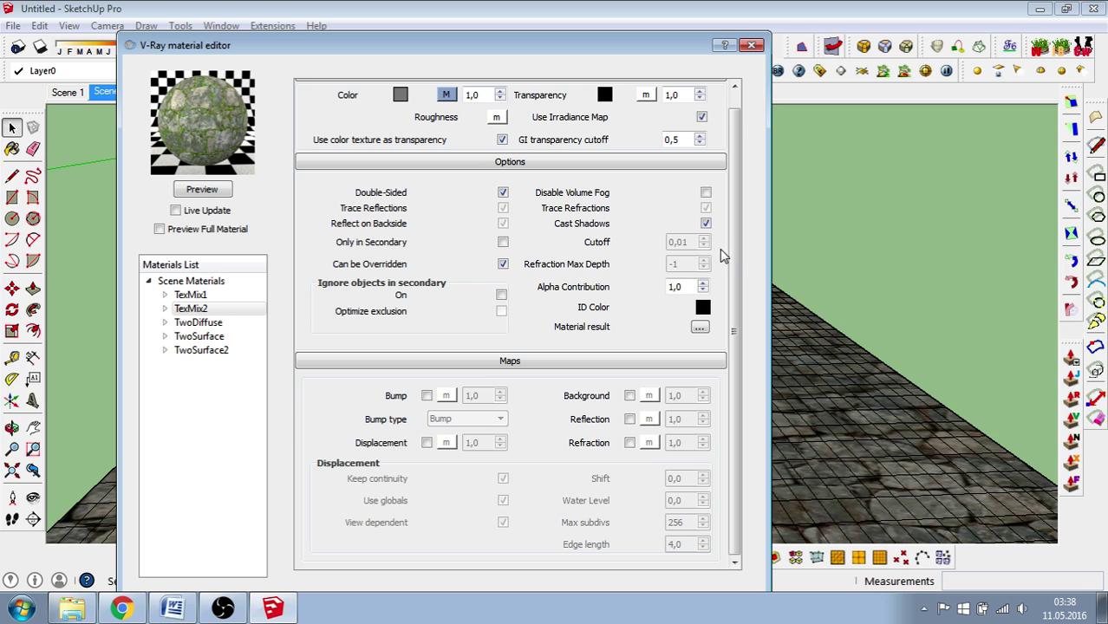
- Enable displacement on TexMix2 using a maniwallbp2.jpg bitmap texture, then close the material editor
click(426, 443)
click(447, 443)
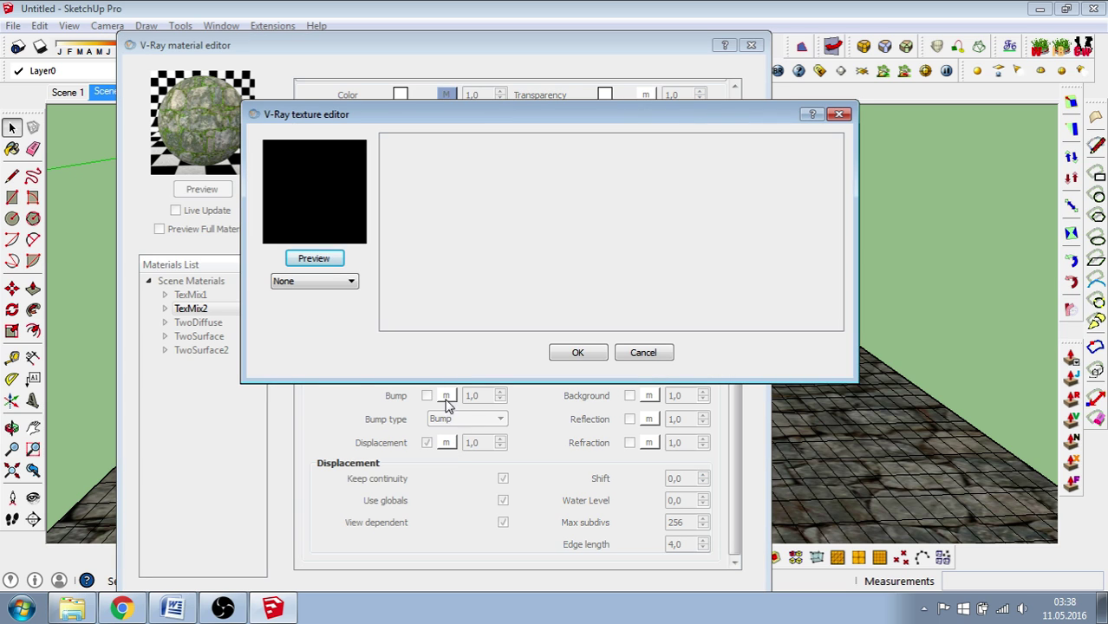
click(340, 286)
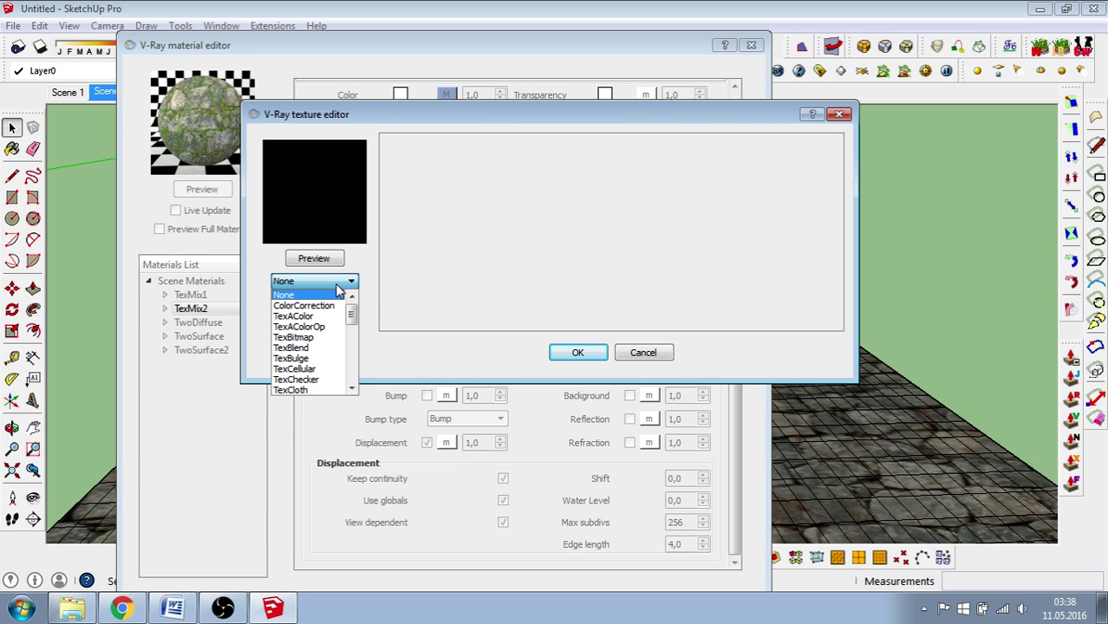
click(314, 338)
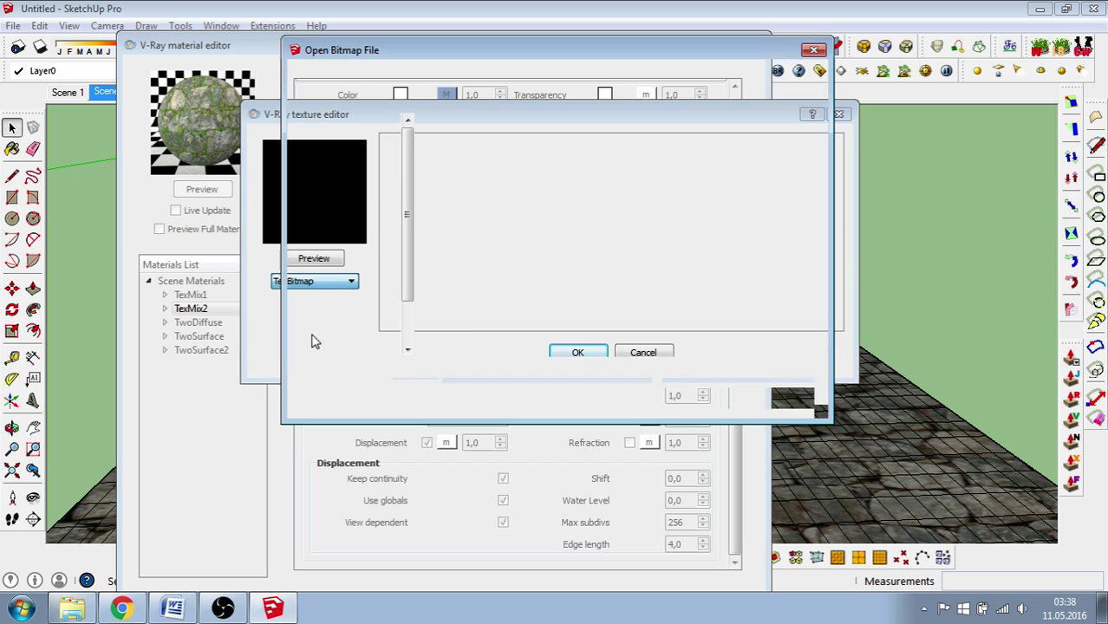
drag(822, 244, 822, 274)
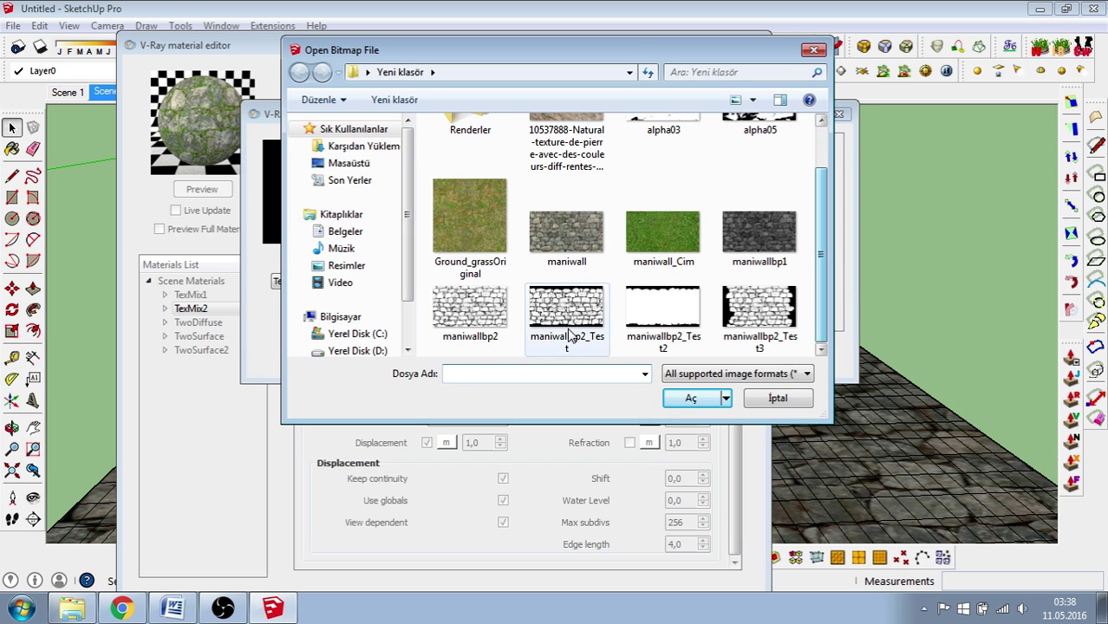
click(481, 323)
click(670, 400)
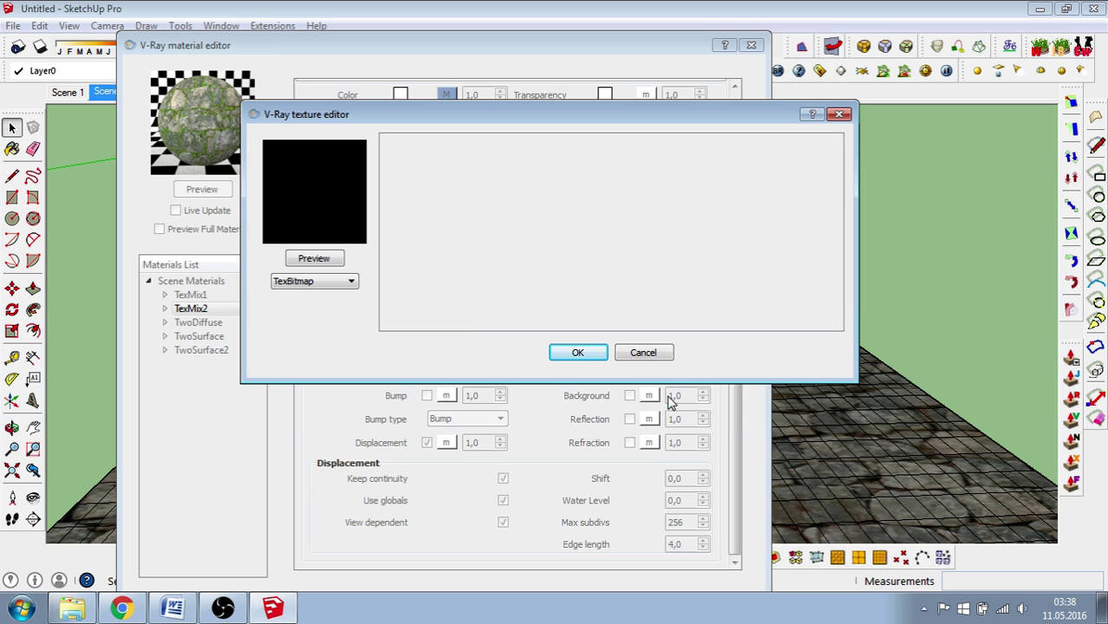
click(565, 354)
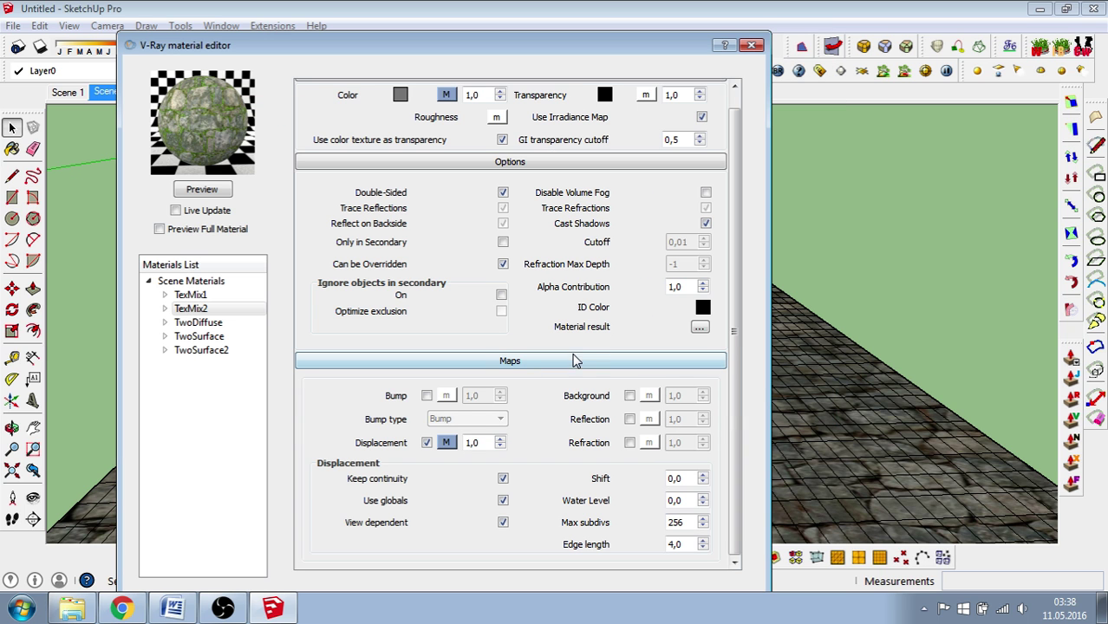
click(751, 45)
- Load the 0h,2m,26.7s and then the 0h,4m,50.5s renders from the V-Ray history, zooming to inspect
click(817, 71)
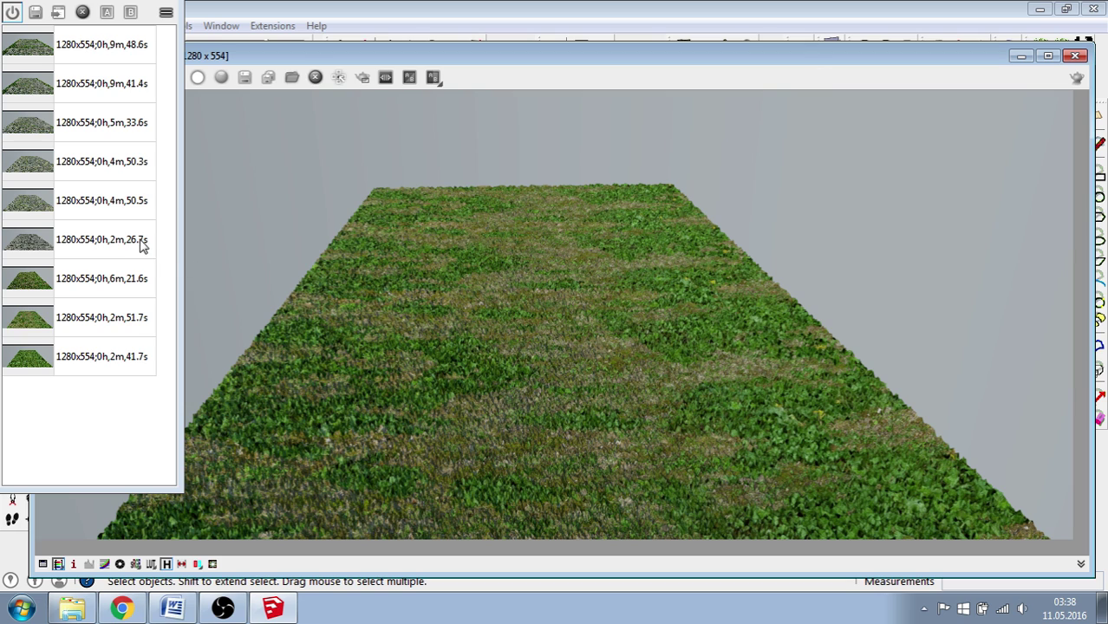
click(30, 246)
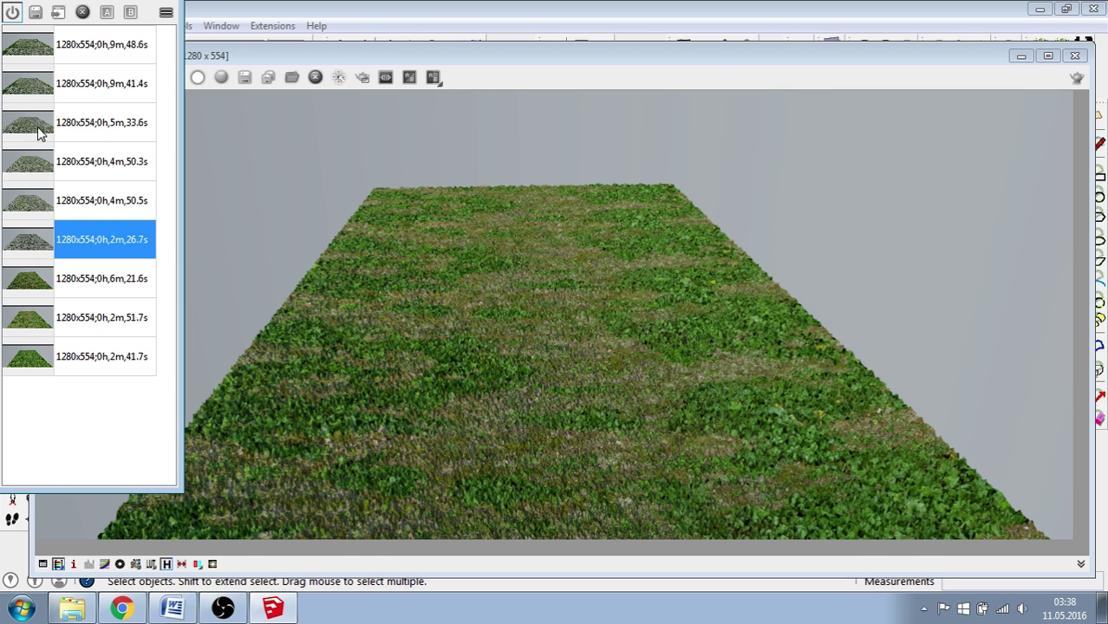
click(58, 14)
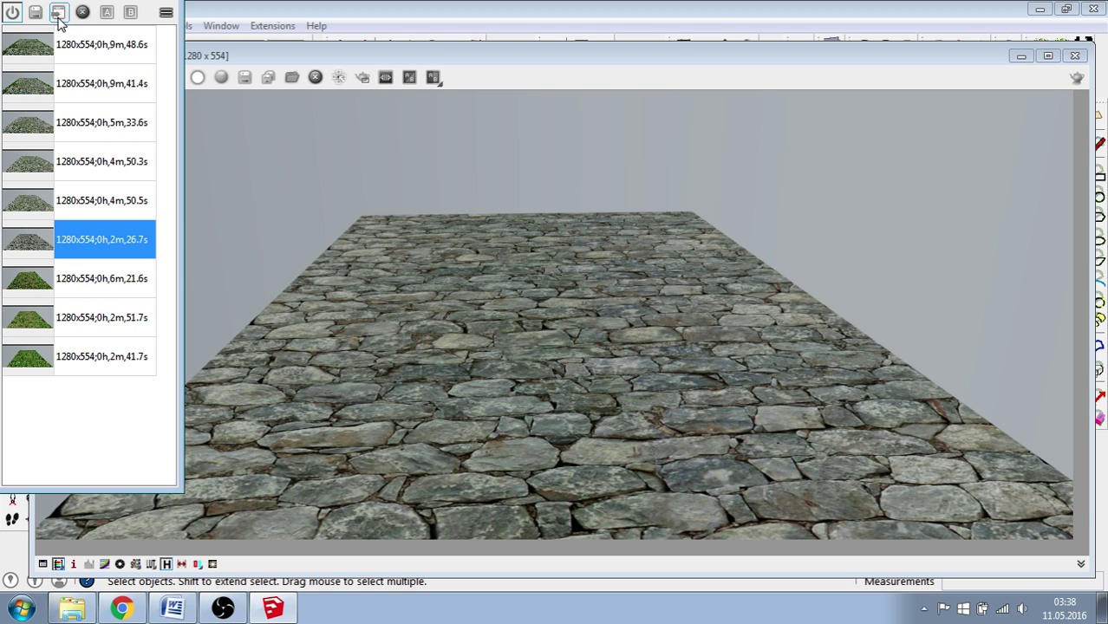
click(35, 208)
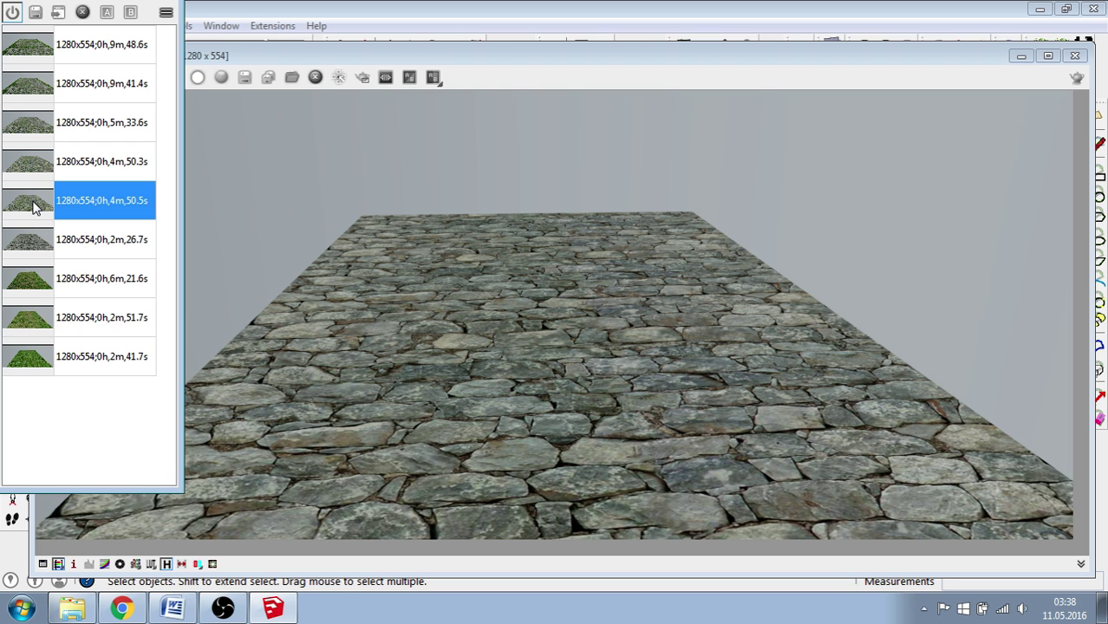
click(58, 13)
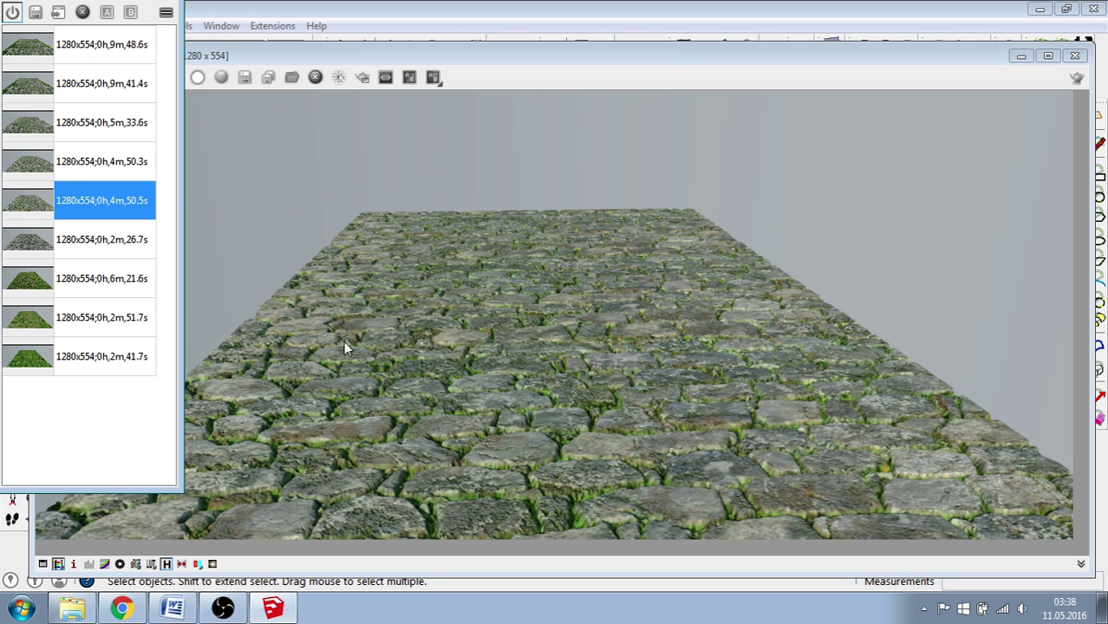
scroll(572, 517, up, 2)
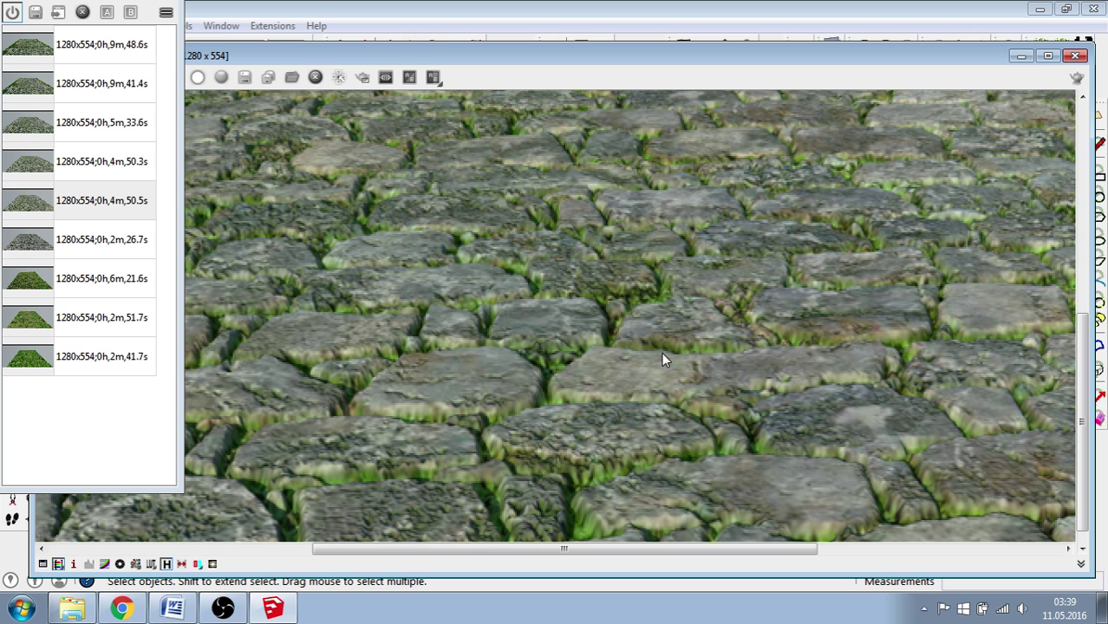
scroll(621, 367, down, 2)
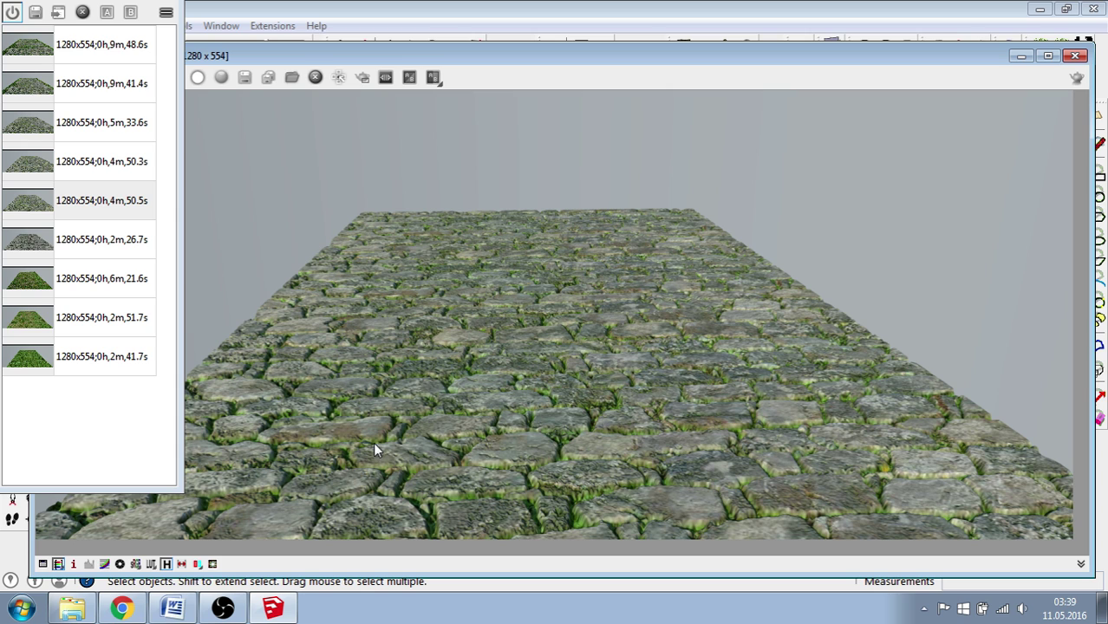
- Highlight the Turkish and English heading and paragraphs for method two, 'Using two diffuse layers'
click(178, 606)
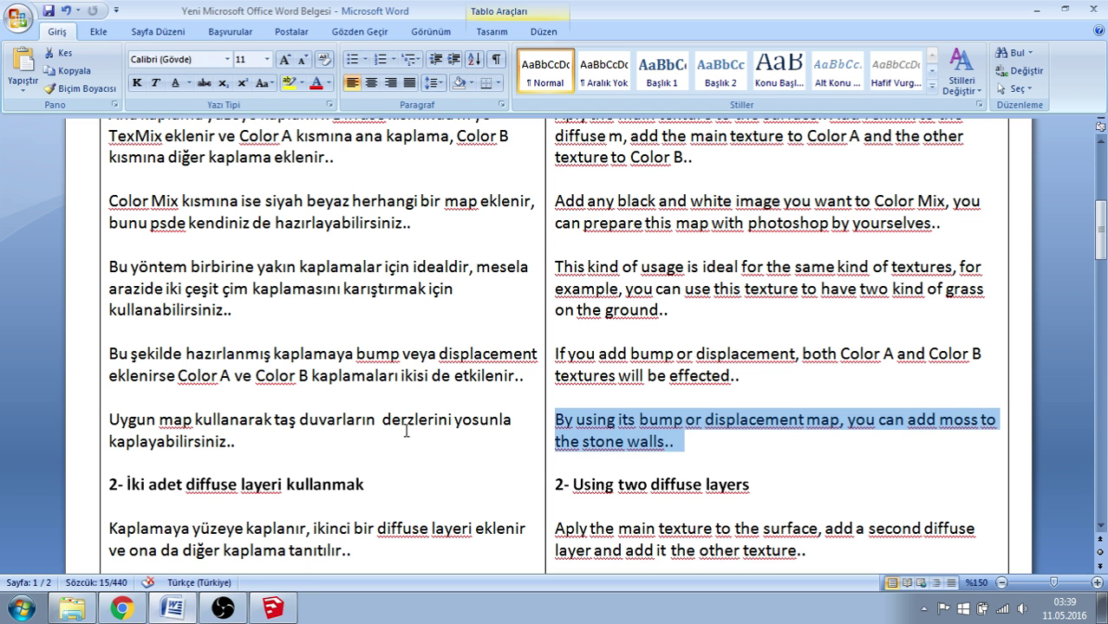
click(611, 425)
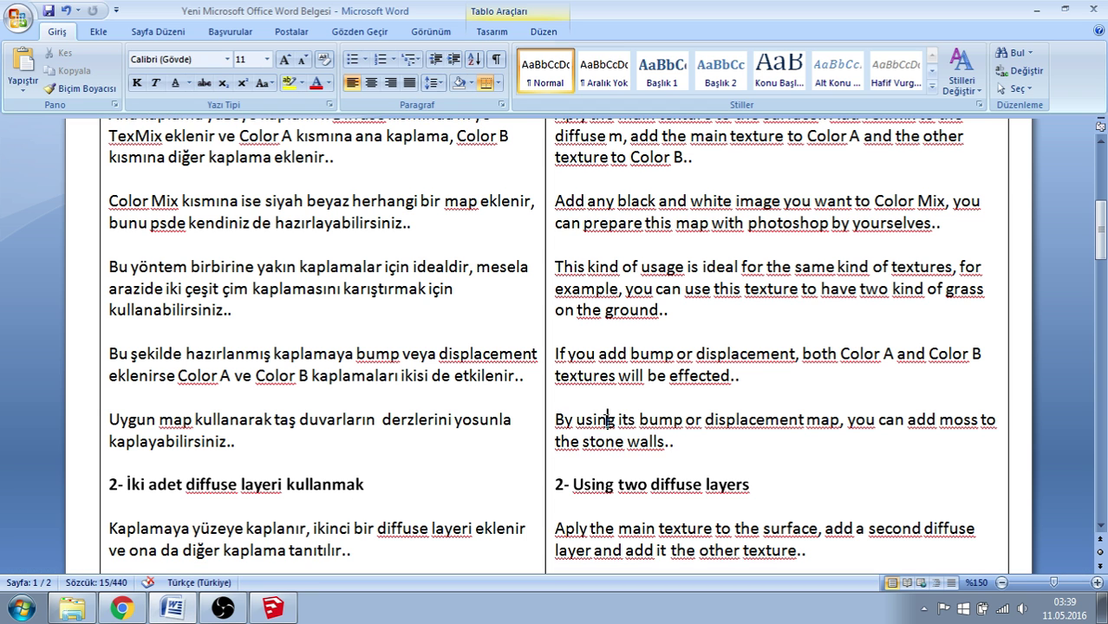
drag(1101, 232, 1102, 286)
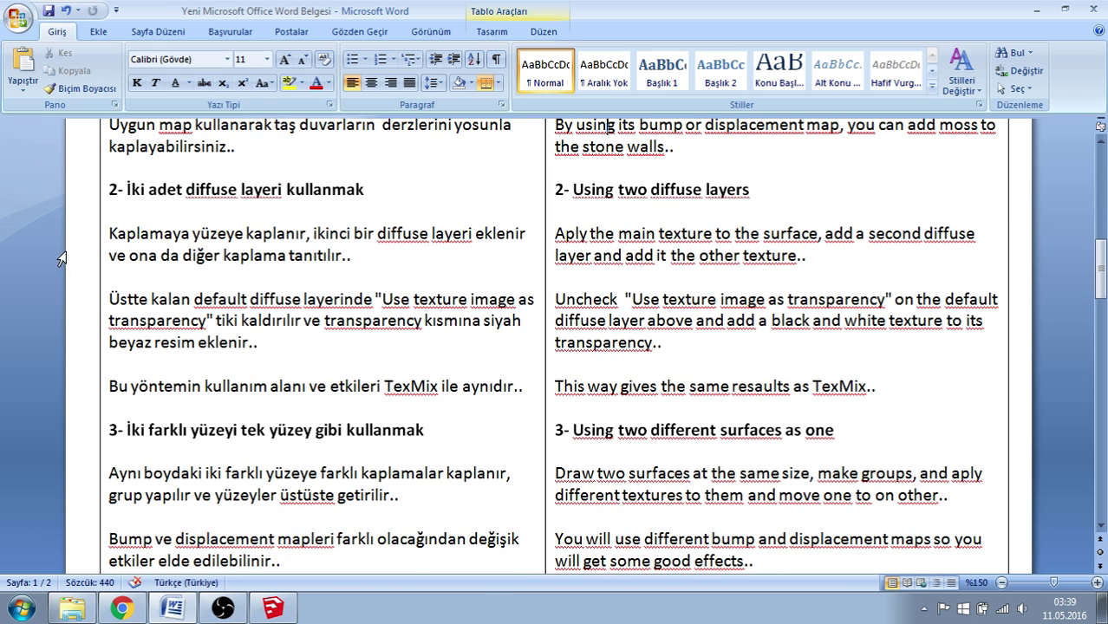
drag(114, 193, 372, 190)
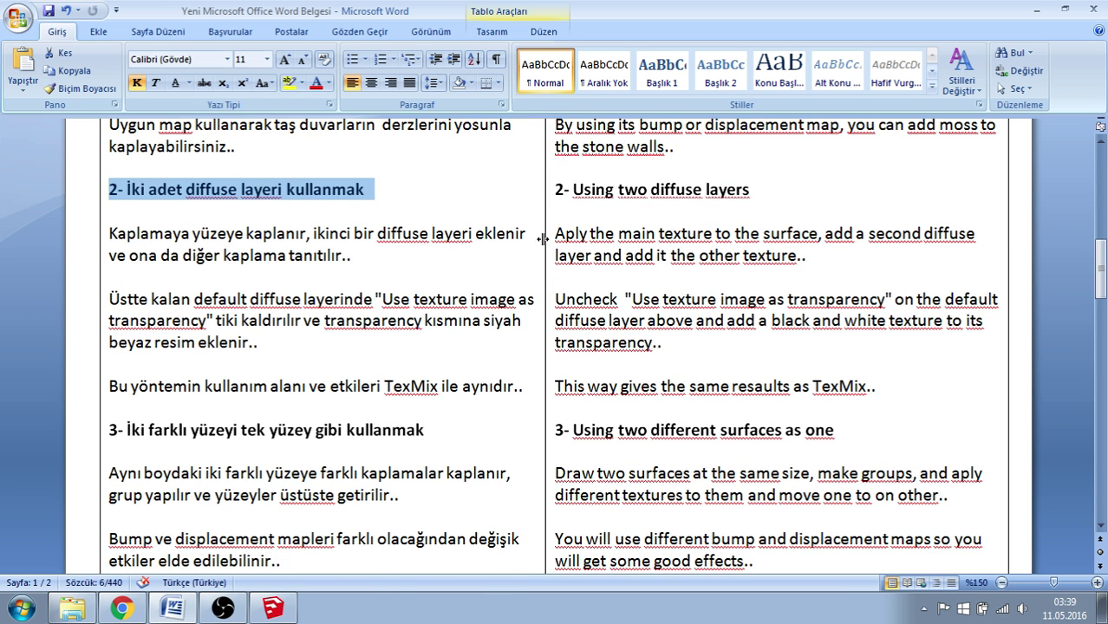
mouse_move(562, 190)
mouse_down()
mouse_move(705, 193)
mouse_move(731, 205)
mouse_up()
click(191, 256)
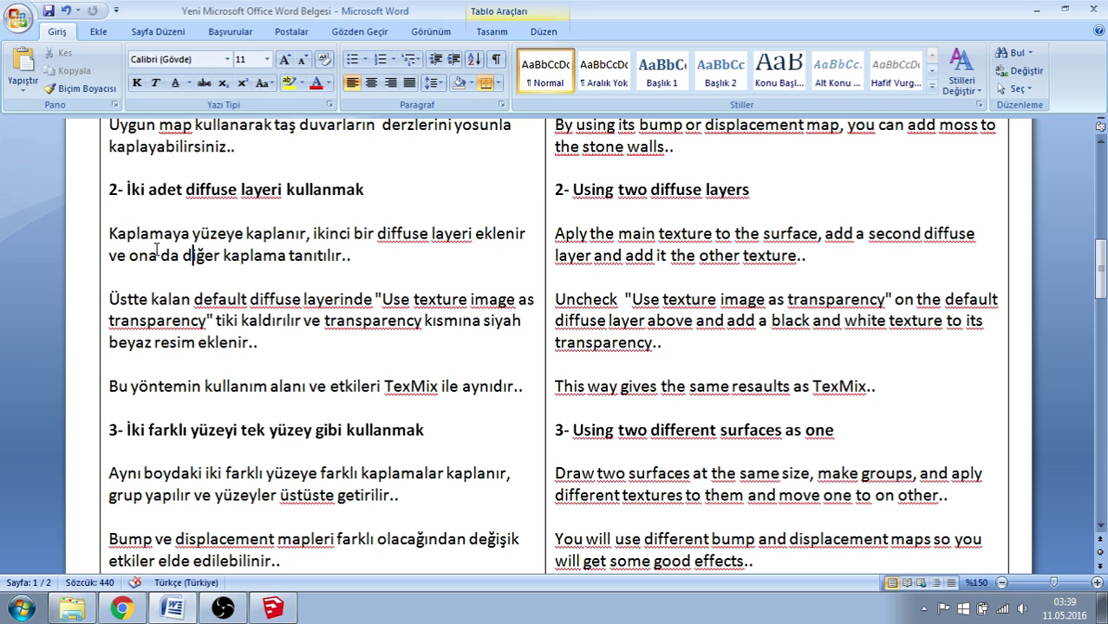
drag(112, 234, 401, 268)
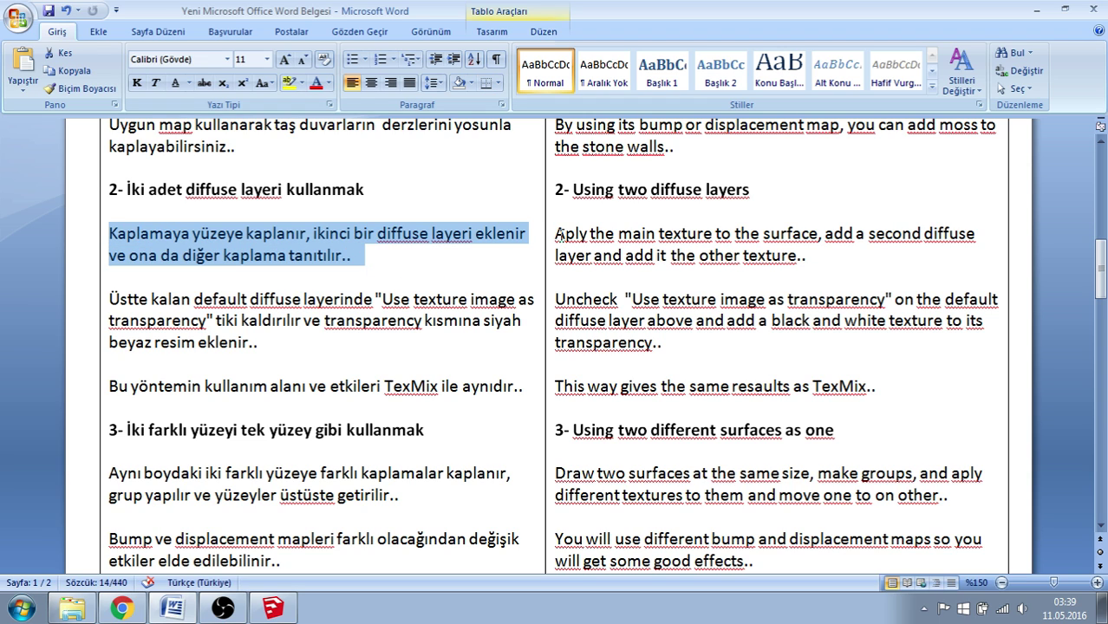
mouse_move(557, 234)
mouse_down()
mouse_move(751, 271)
mouse_move(810, 261)
mouse_up()
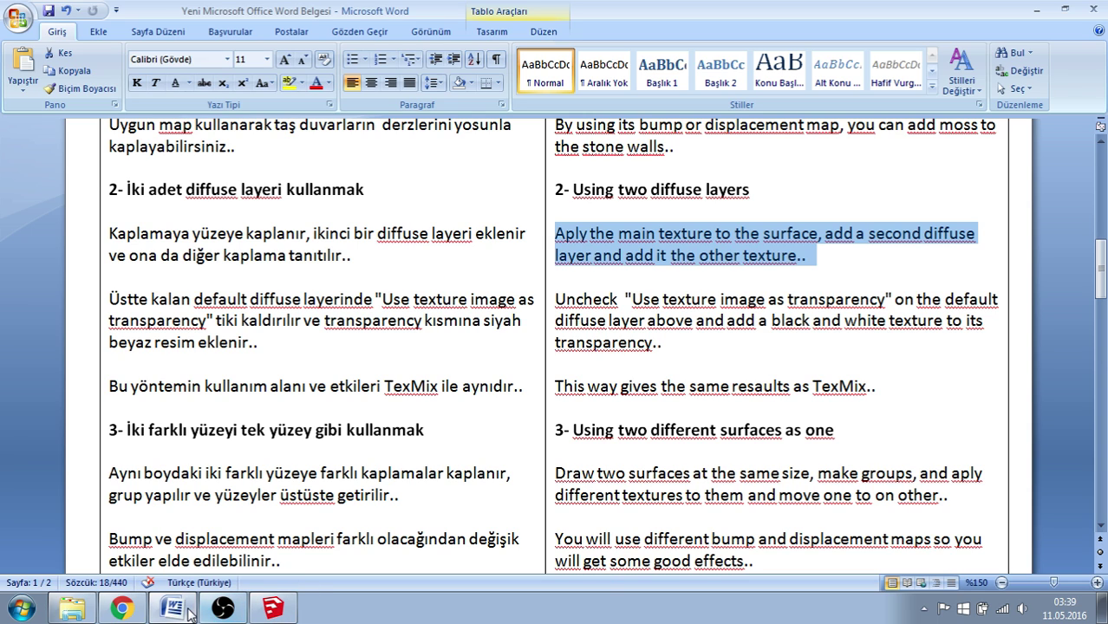
- Go to Scene 3 and add a second diffuse layer, Diffuse1, to the TwoDiffuse material
click(265, 612)
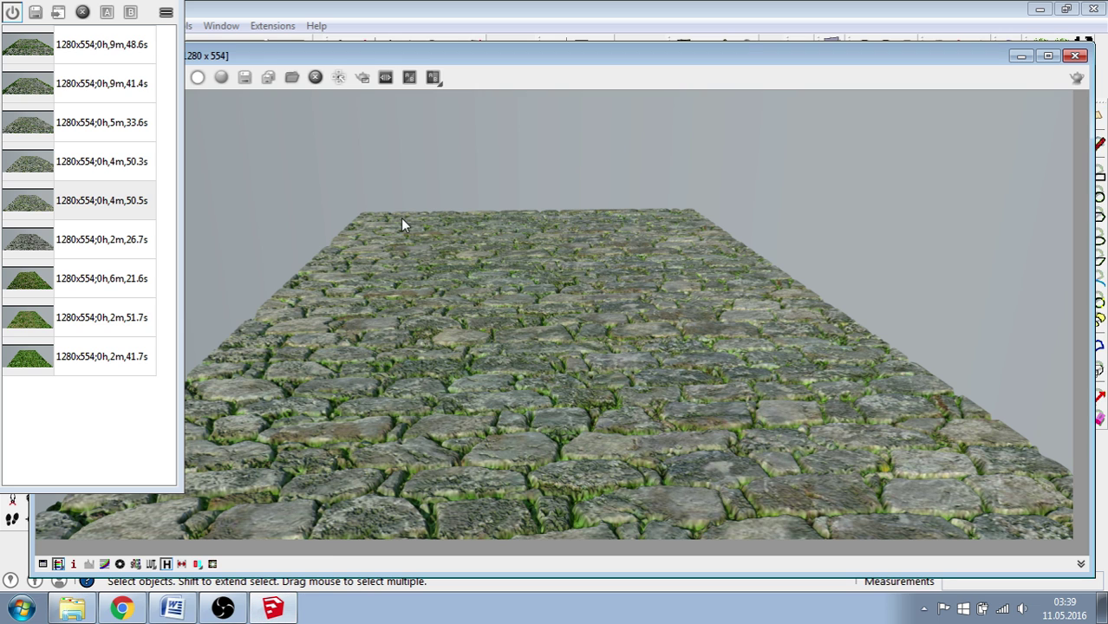
click(1073, 58)
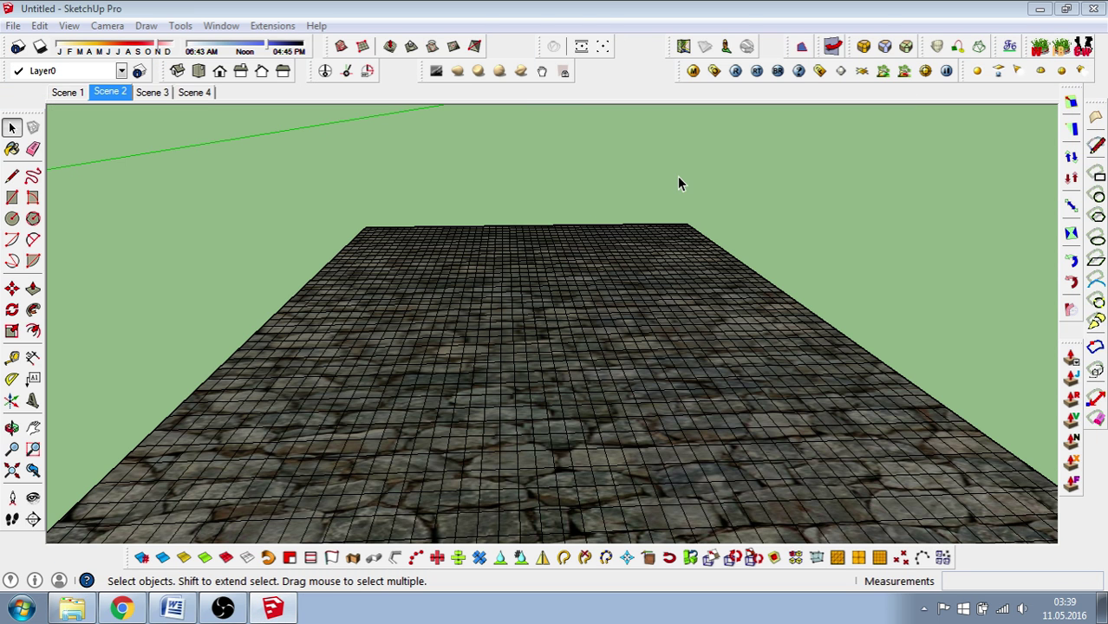
click(151, 94)
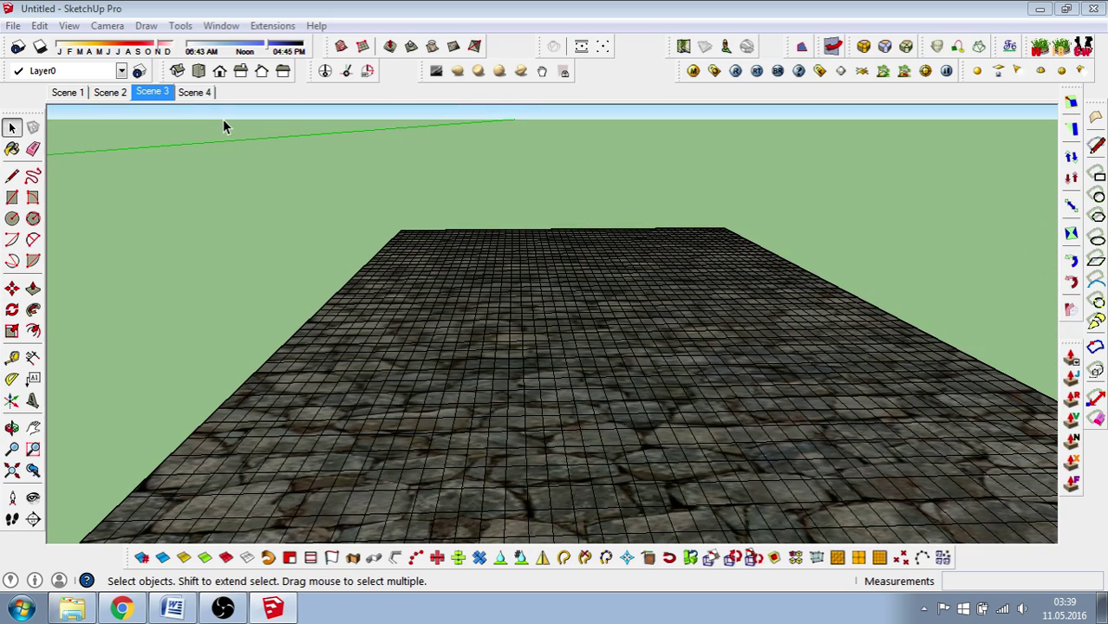
click(694, 71)
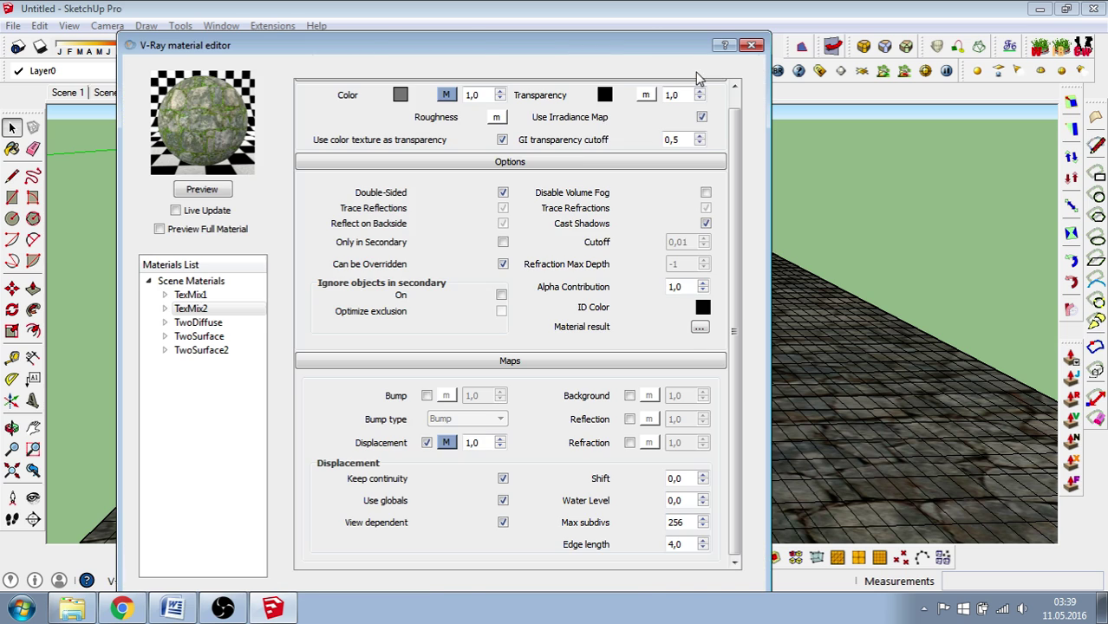
click(210, 325)
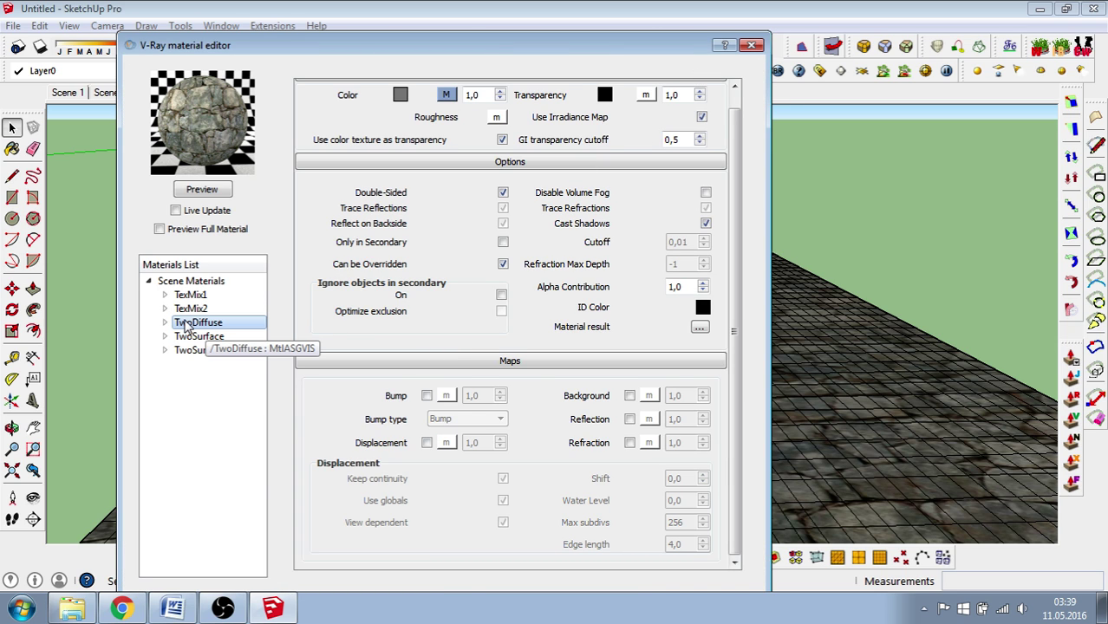
right_click(184, 325)
mouse_move(238, 330)
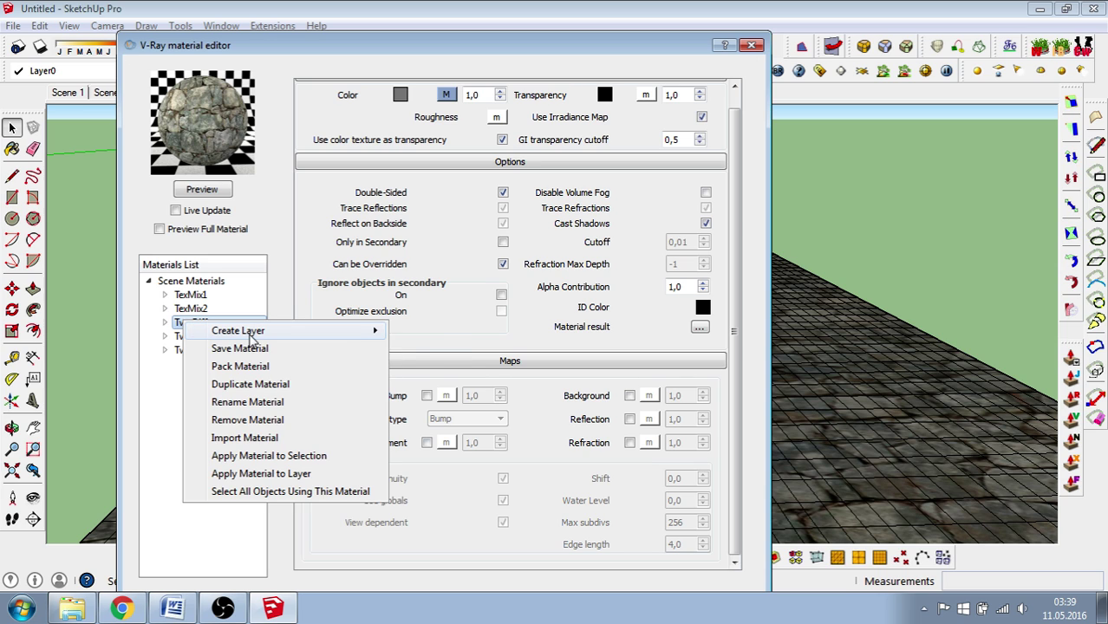
click(428, 369)
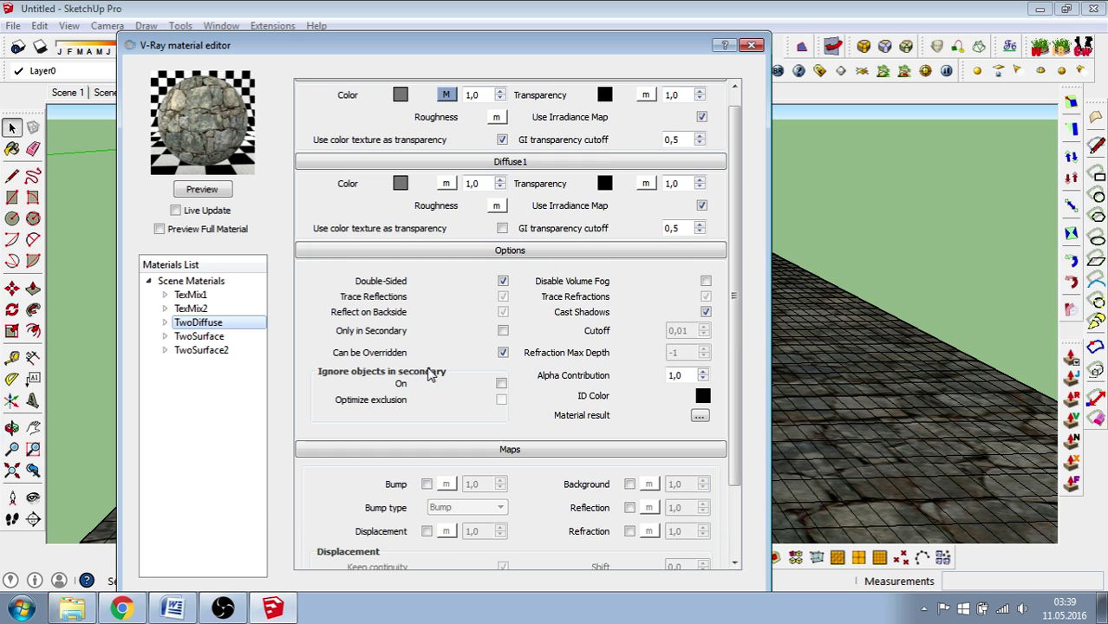
- Set Diffuse1's colour to a TexBitmap of the maniwall_Cim.jpg grass image
click(445, 185)
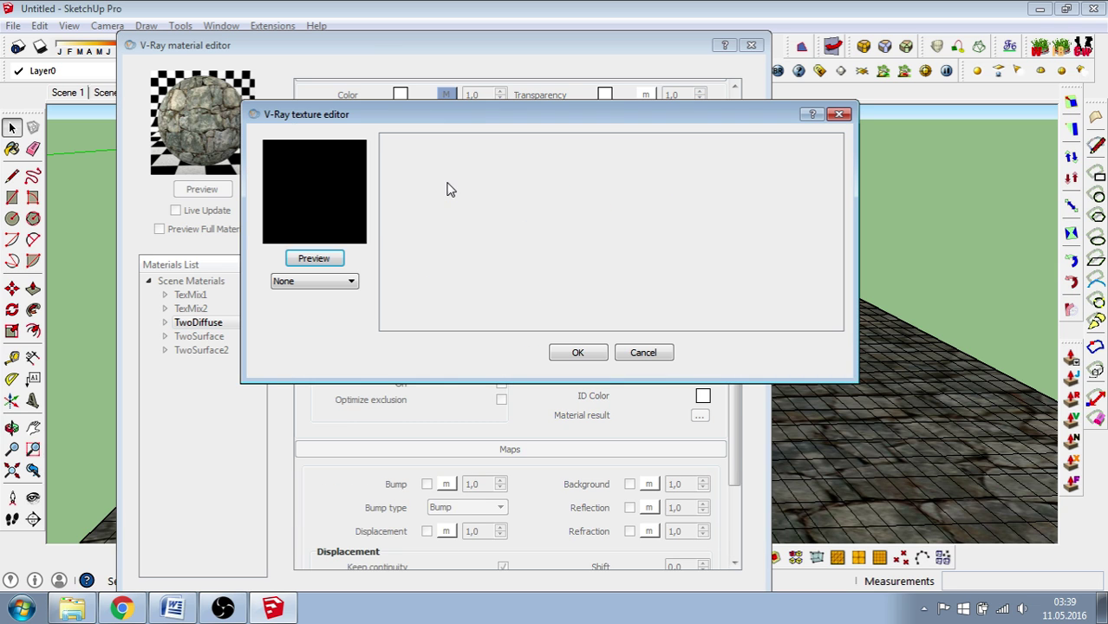
click(352, 281)
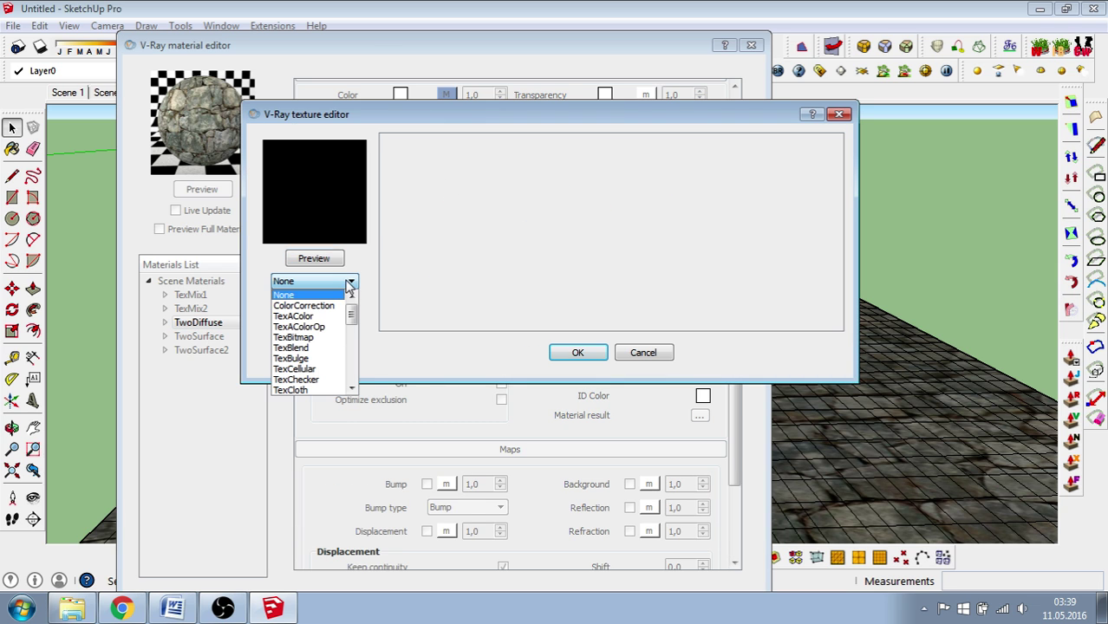
click(317, 338)
click(651, 309)
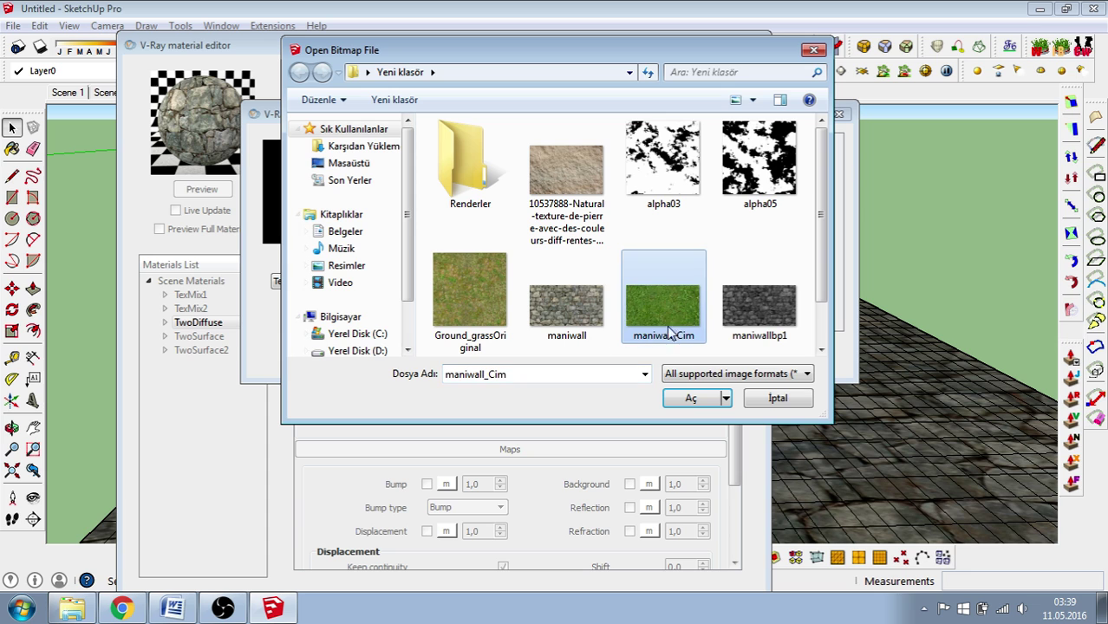
click(689, 399)
click(578, 356)
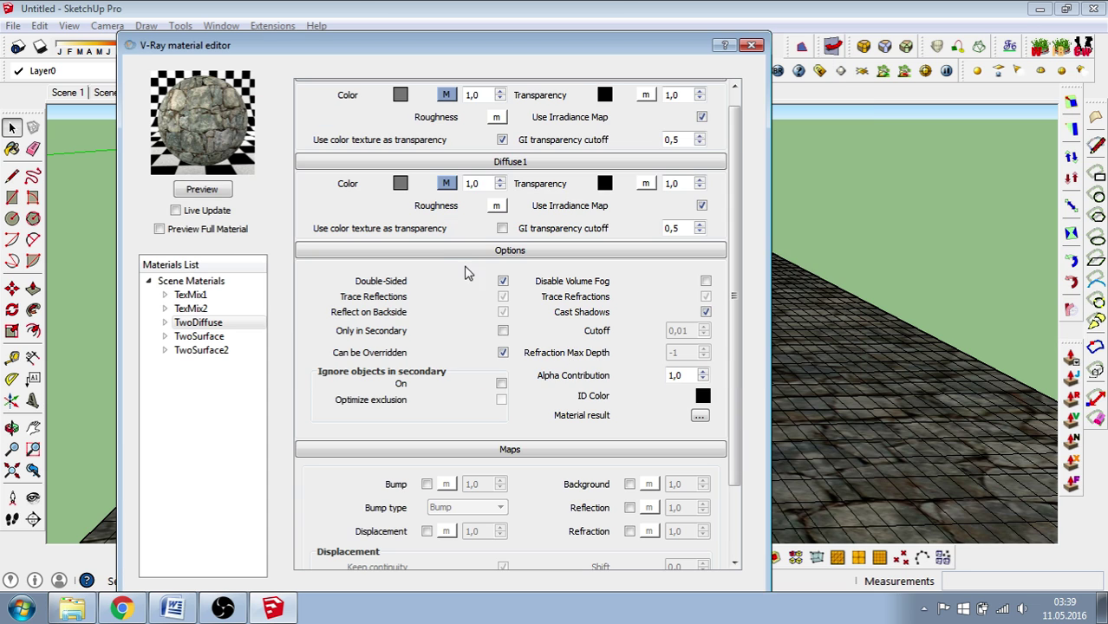
- Use the black-and-white maniwallbp2.jpg bitmap as the TwoDiffuse layer's transparency map
click(646, 95)
click(338, 286)
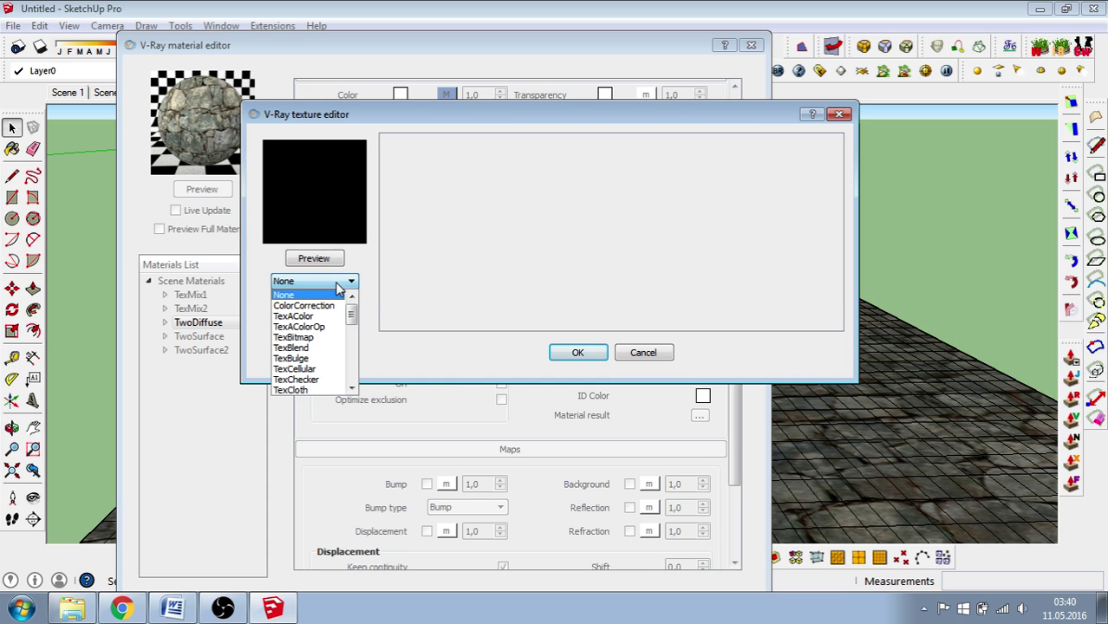
click(316, 338)
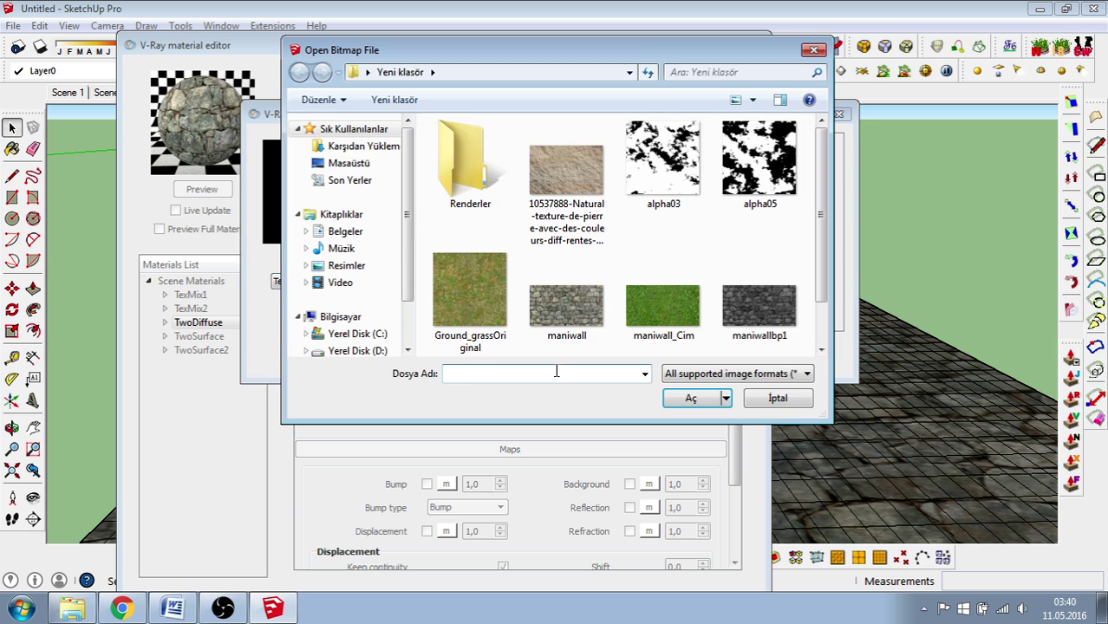
drag(819, 259, 813, 330)
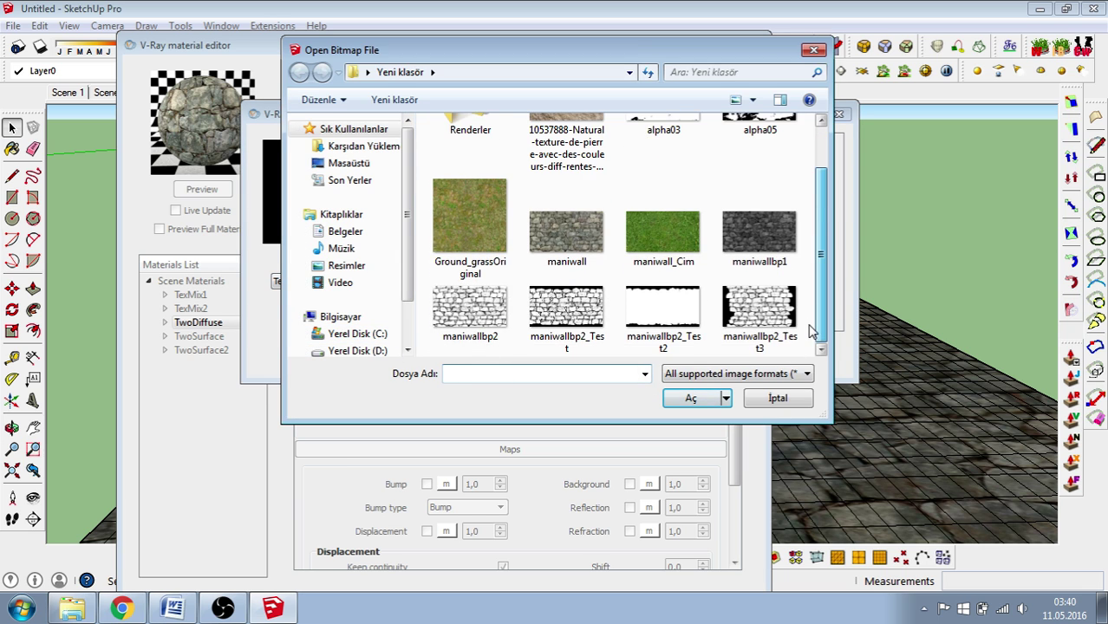
click(470, 310)
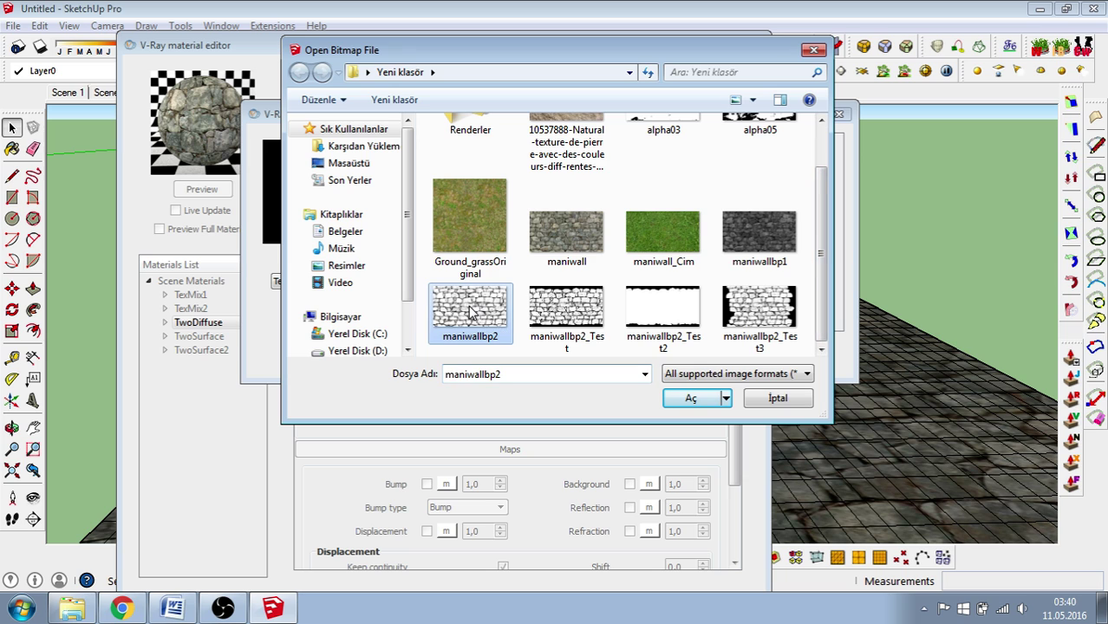
click(683, 400)
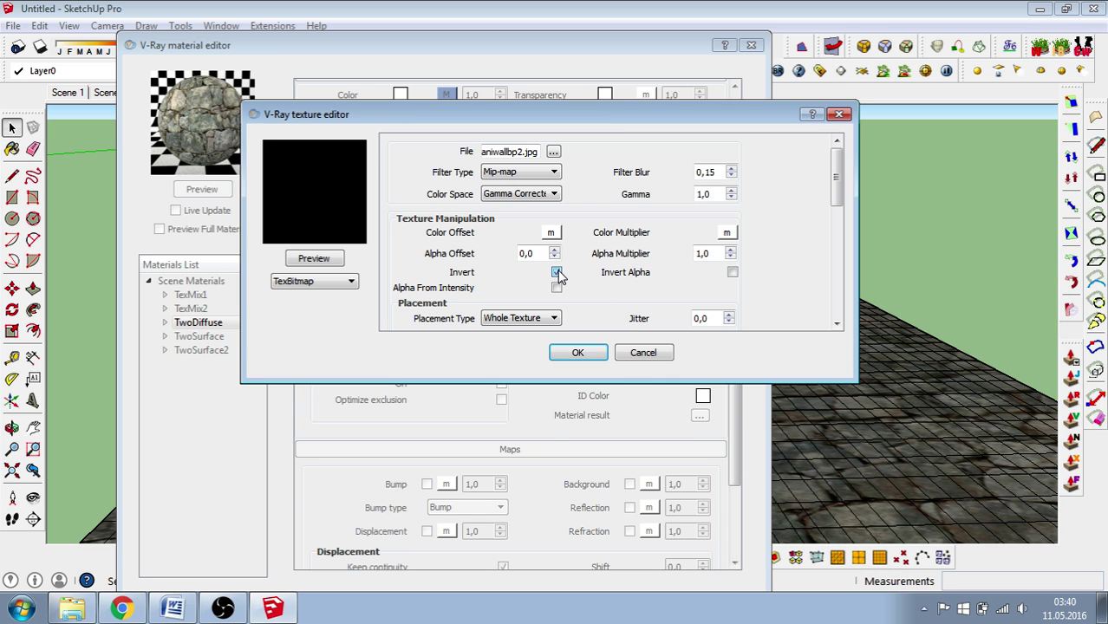
click(575, 353)
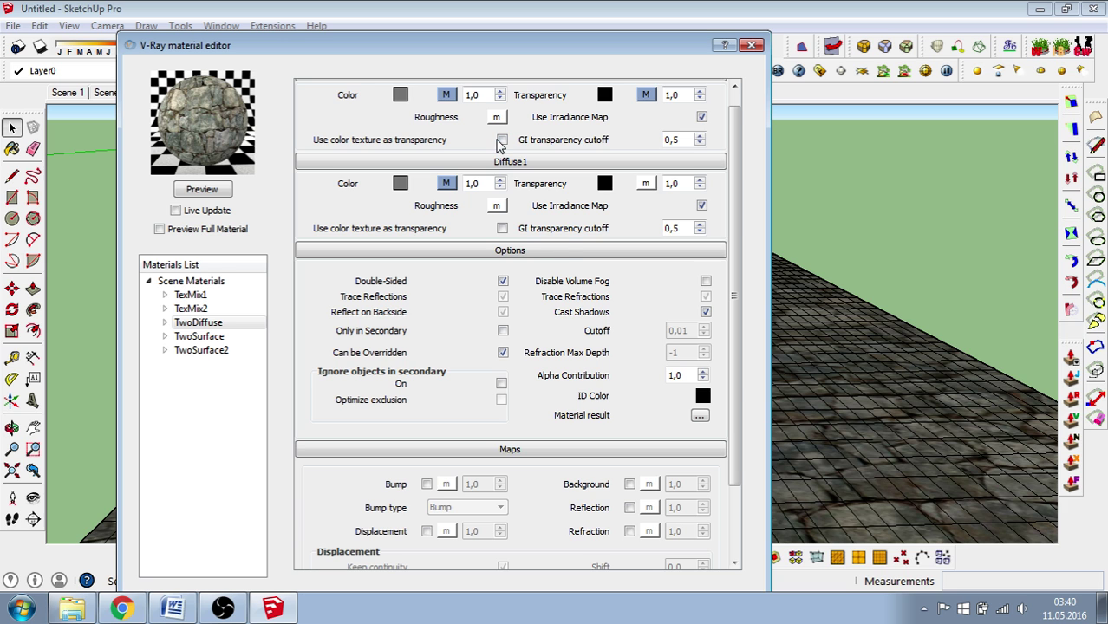
- Load the 0h,4m,50.3s cobblestone-and-grass render from the V-Ray history and zoom to inspect it
click(752, 46)
click(817, 74)
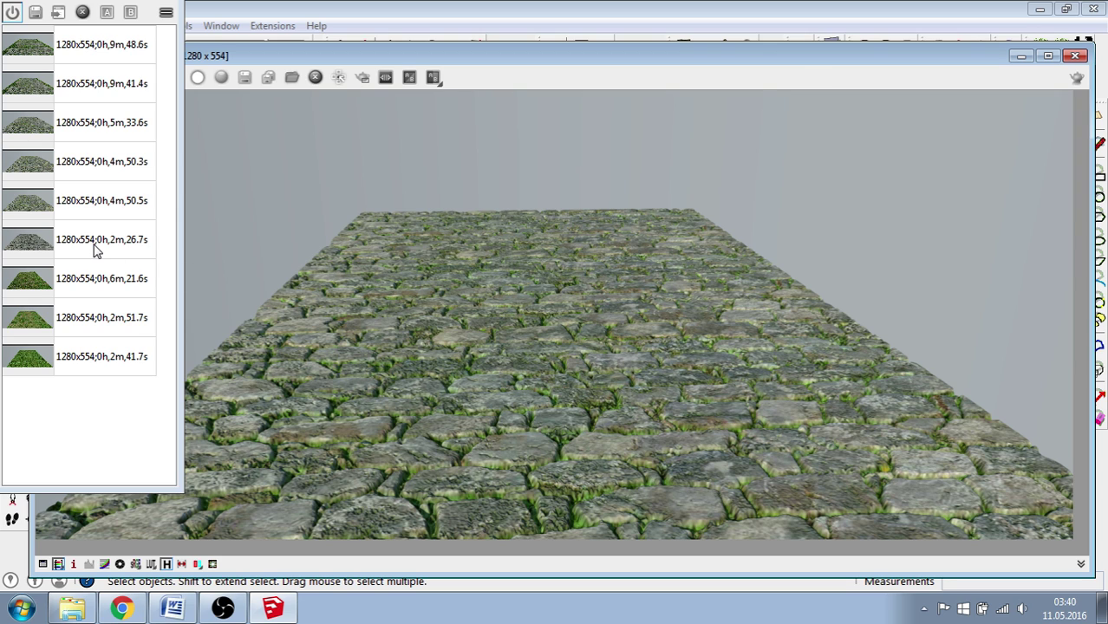
click(29, 167)
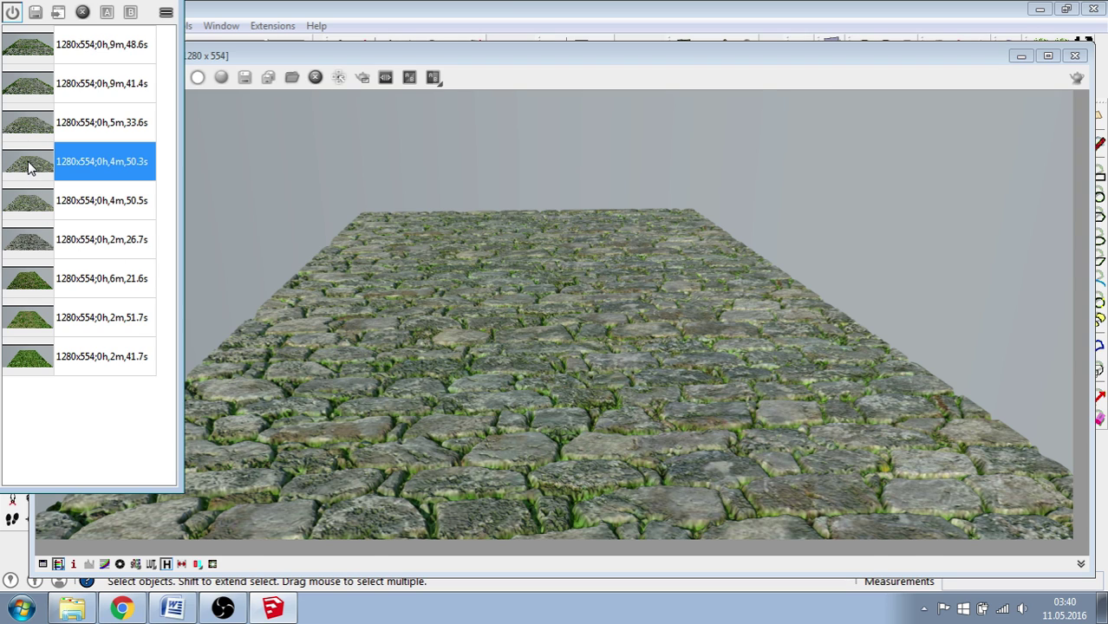
click(58, 12)
click(608, 469)
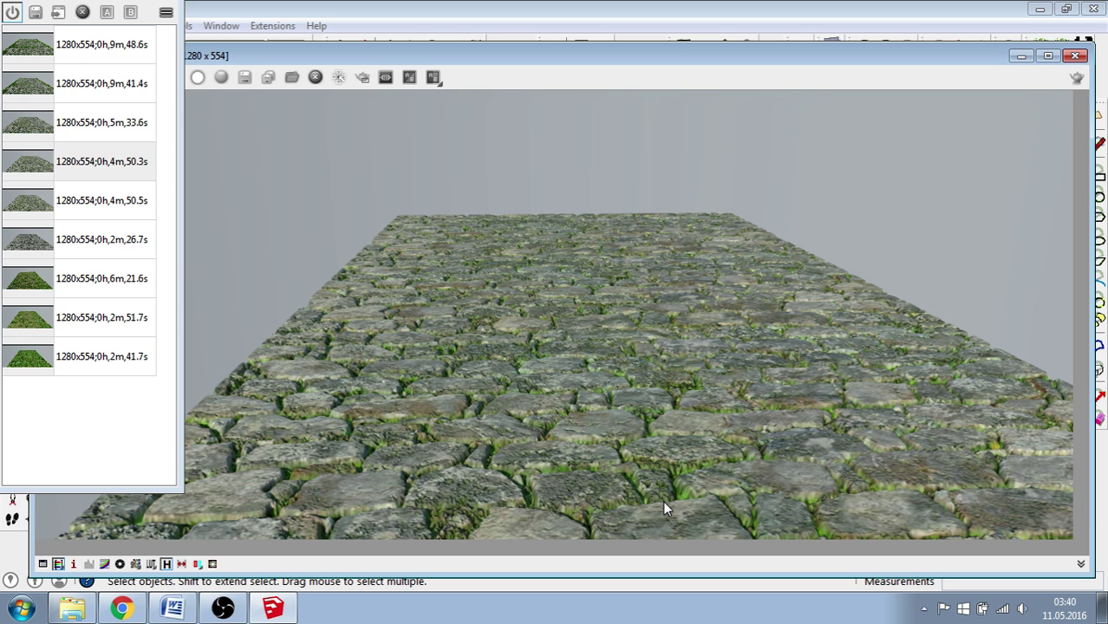
scroll(663, 503, up, 2)
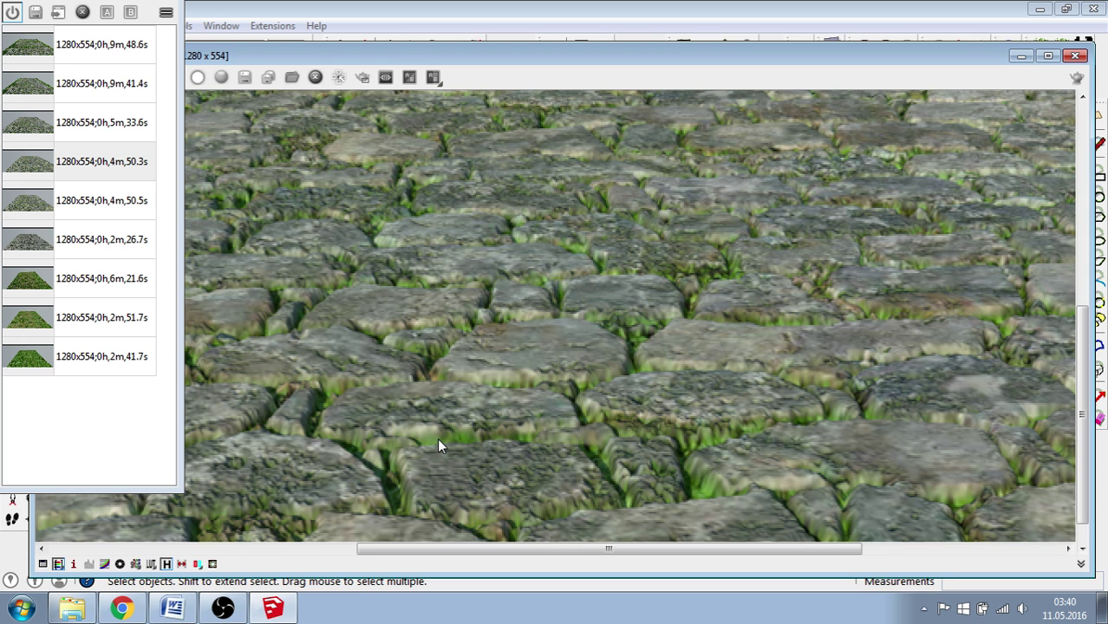
scroll(578, 348, down, 2)
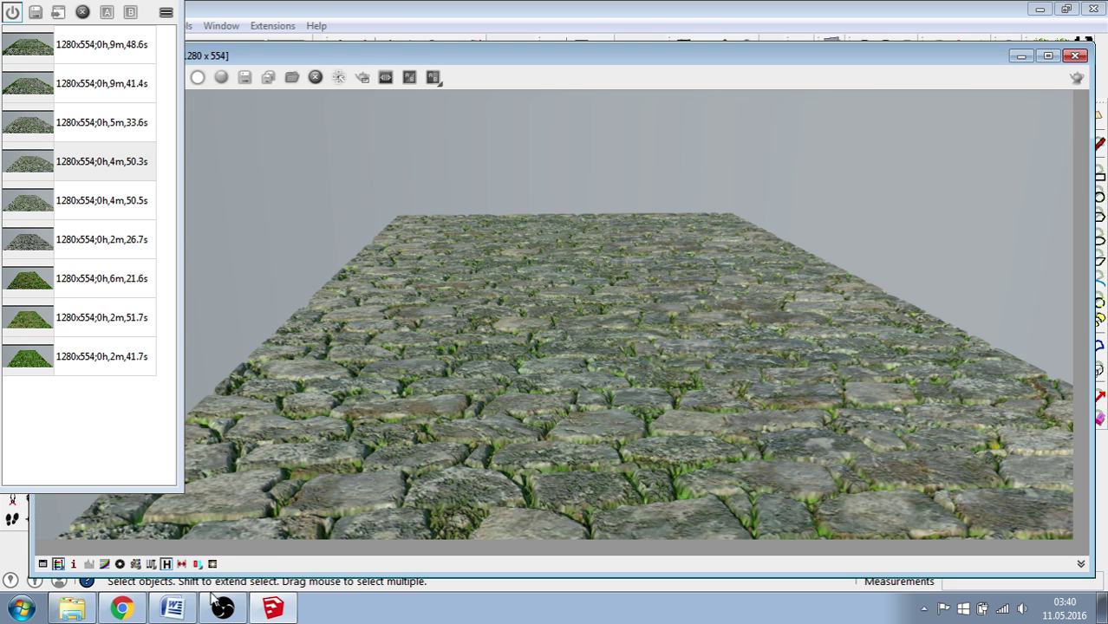
- Highlight the Turkish and English lines saying the result matches the TexMix method
click(178, 607)
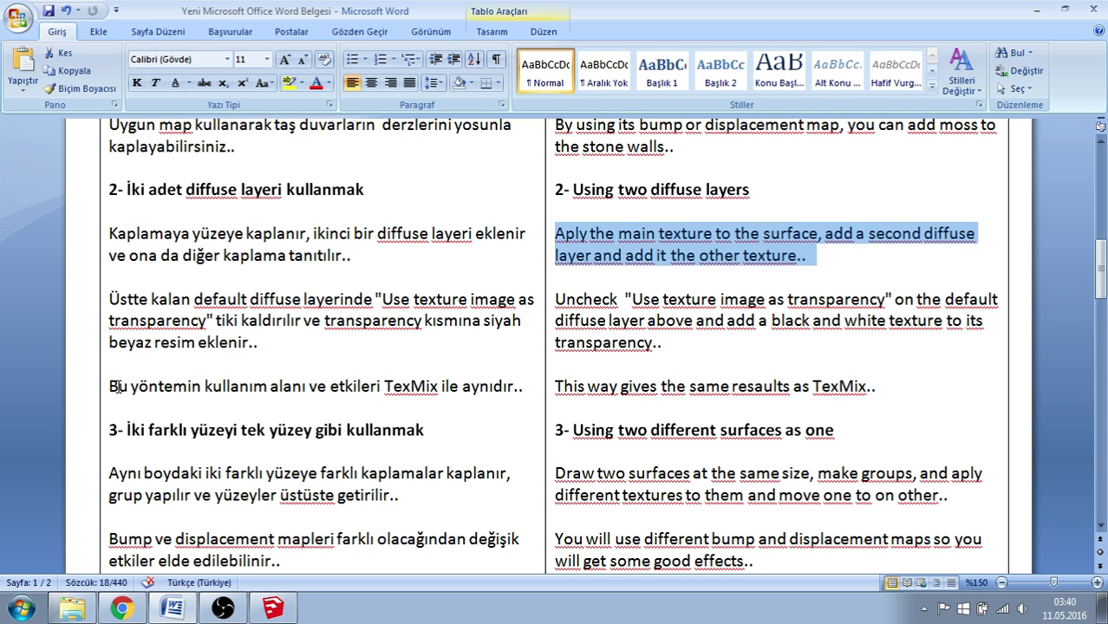
drag(118, 386, 524, 393)
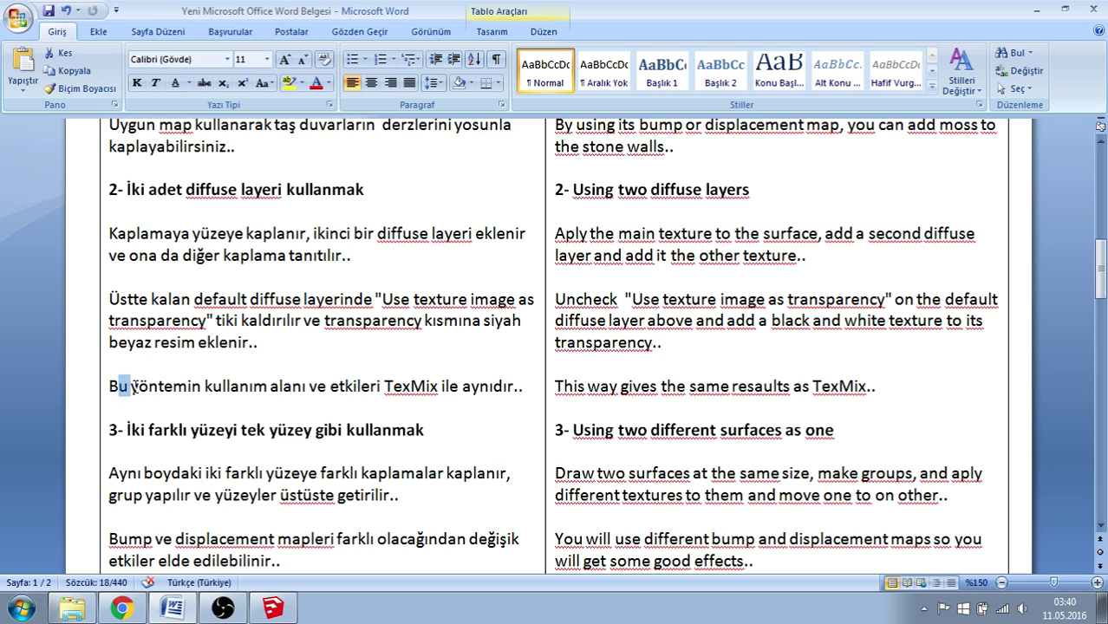
click(567, 397)
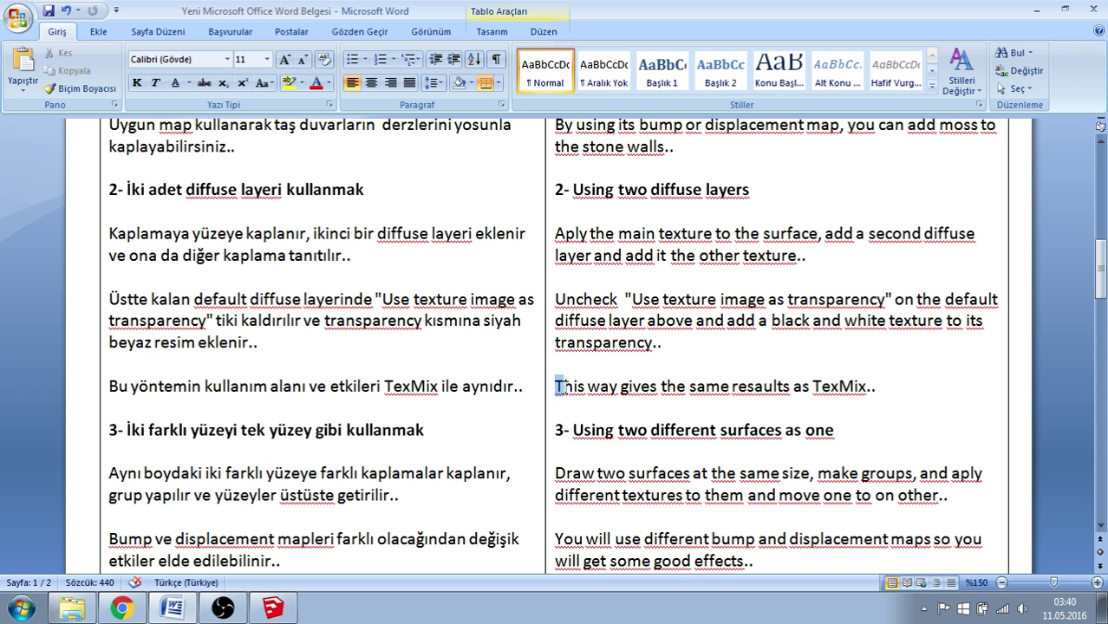
mouse_move(555, 387)
mouse_down()
mouse_move(811, 387)
mouse_move(880, 416)
mouse_up()
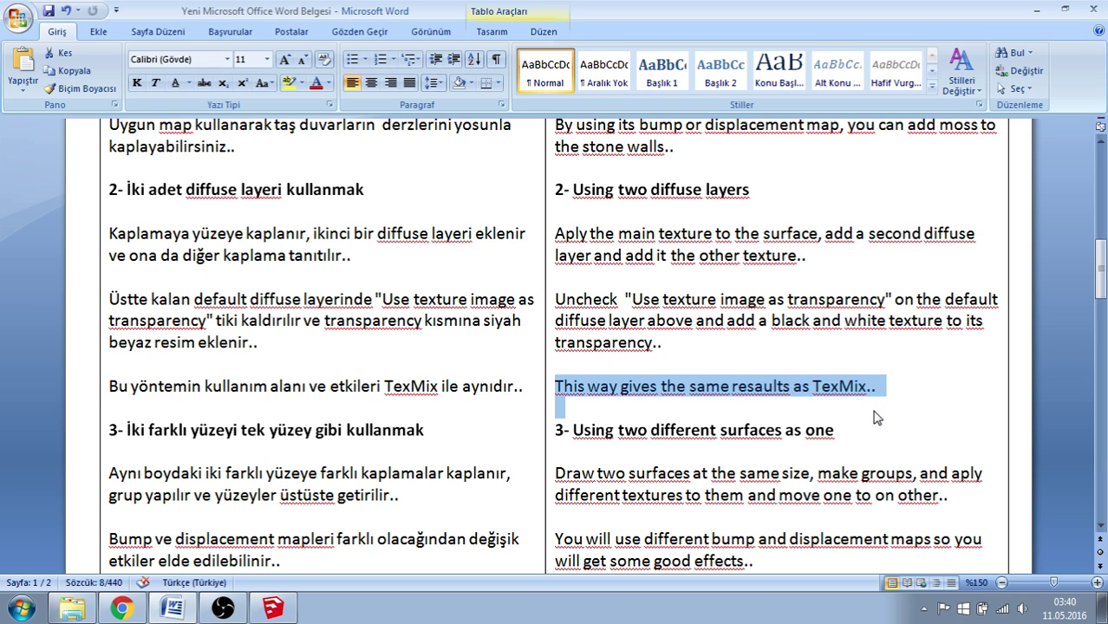
- Close SketchUp's render viewer, switch to the Scene 4 view, and return to the Word notes
click(273, 608)
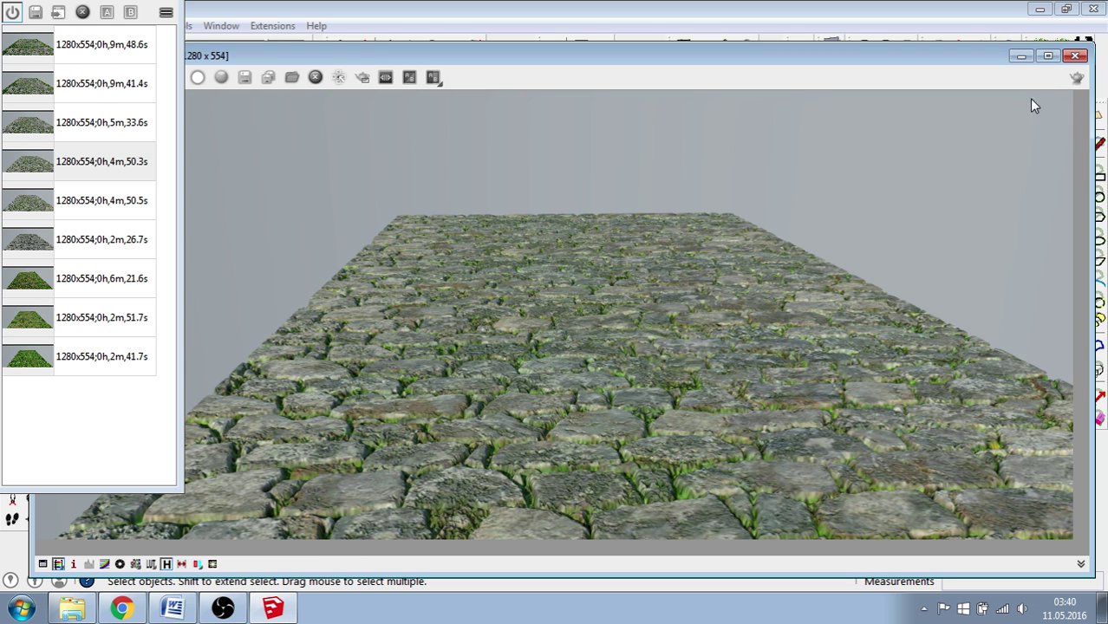
click(1074, 56)
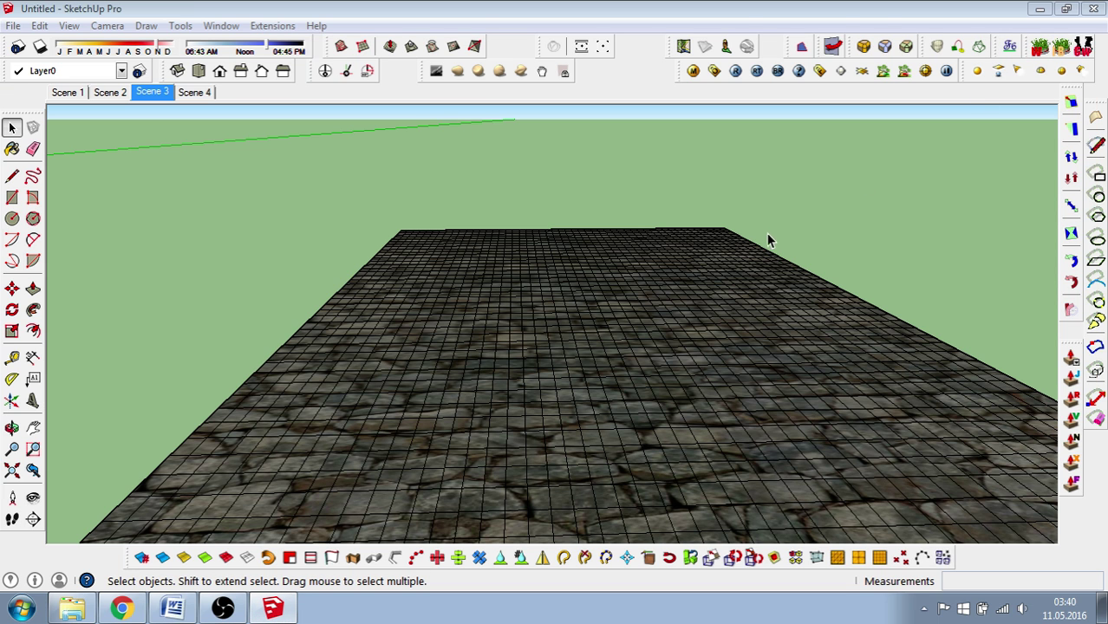
click(196, 93)
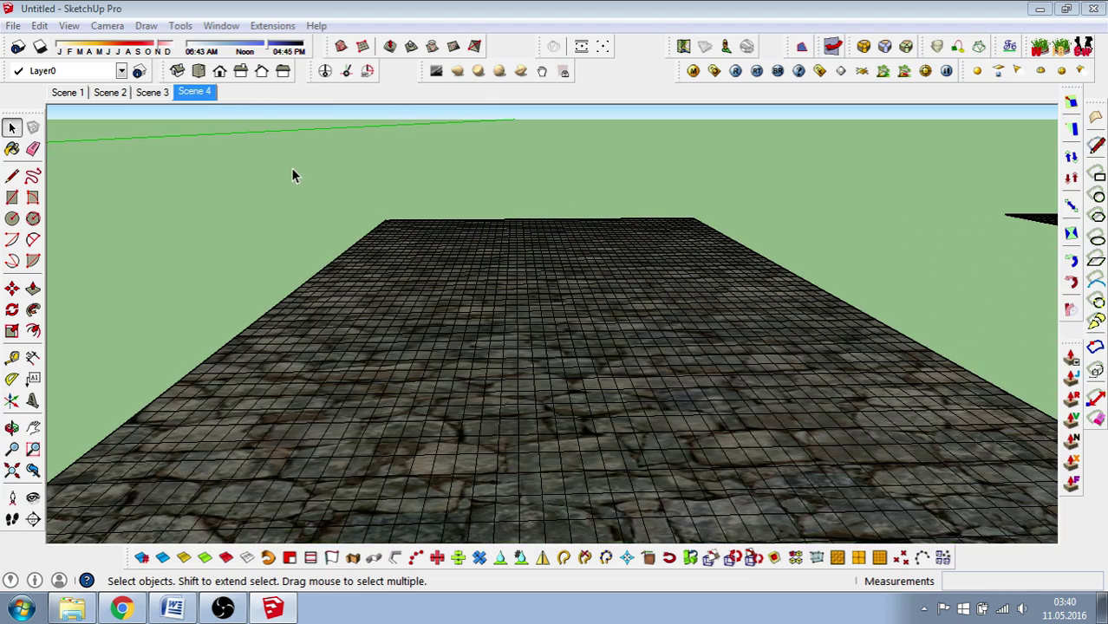
click(173, 608)
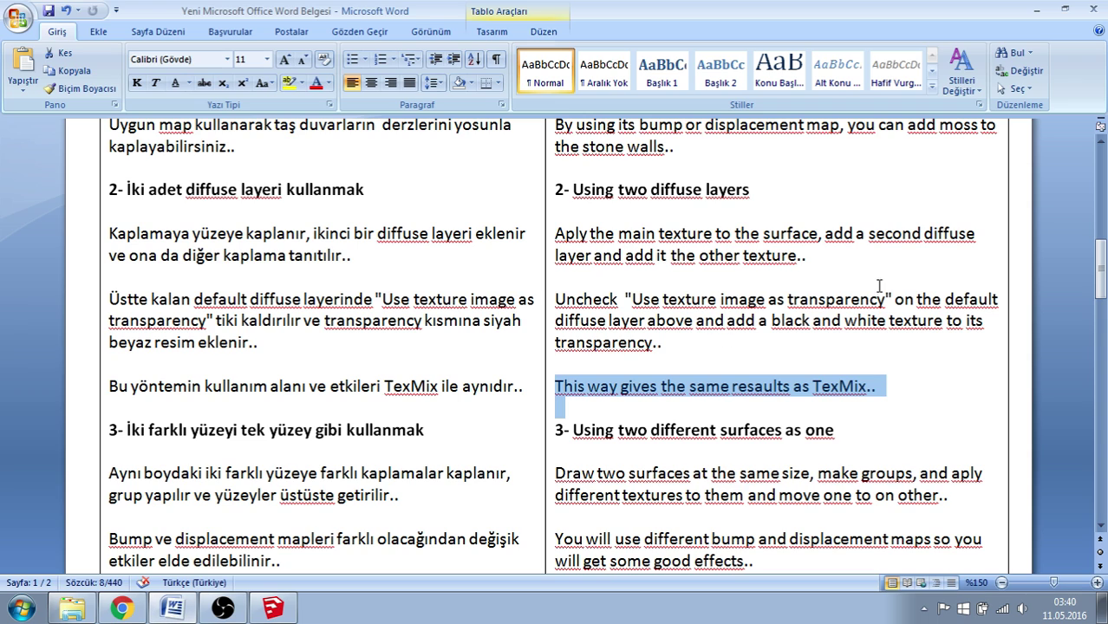
- Highlight the section 3 heading 'Using two different surfaces as one' and its overlapping-surface instructions in both languages
drag(1099, 271, 1099, 309)
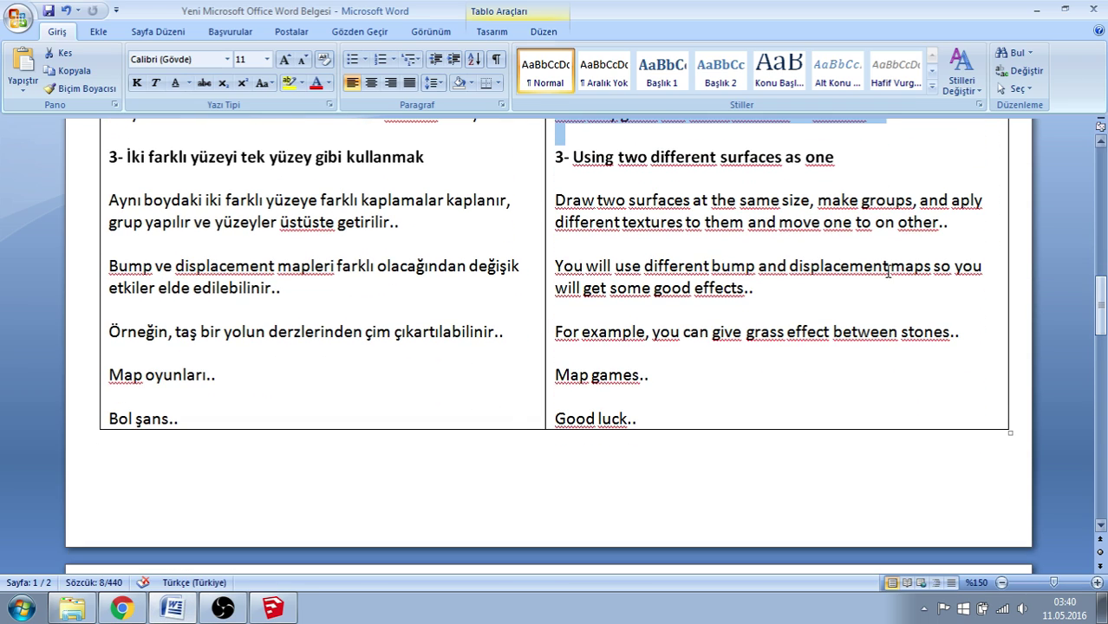
drag(112, 162, 425, 163)
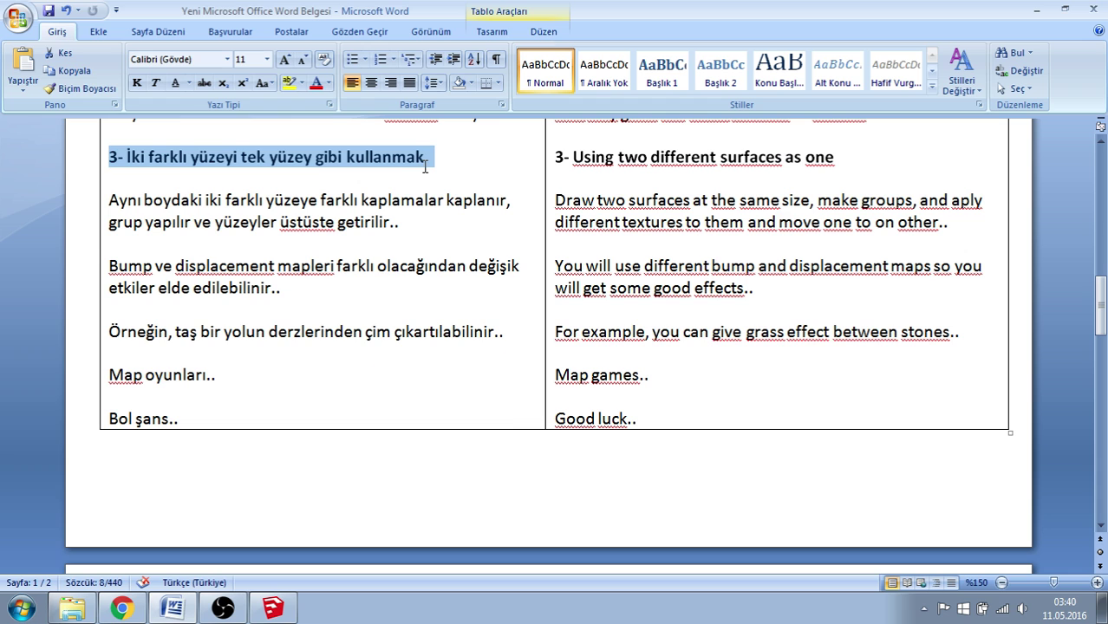
click(618, 161)
click(551, 160)
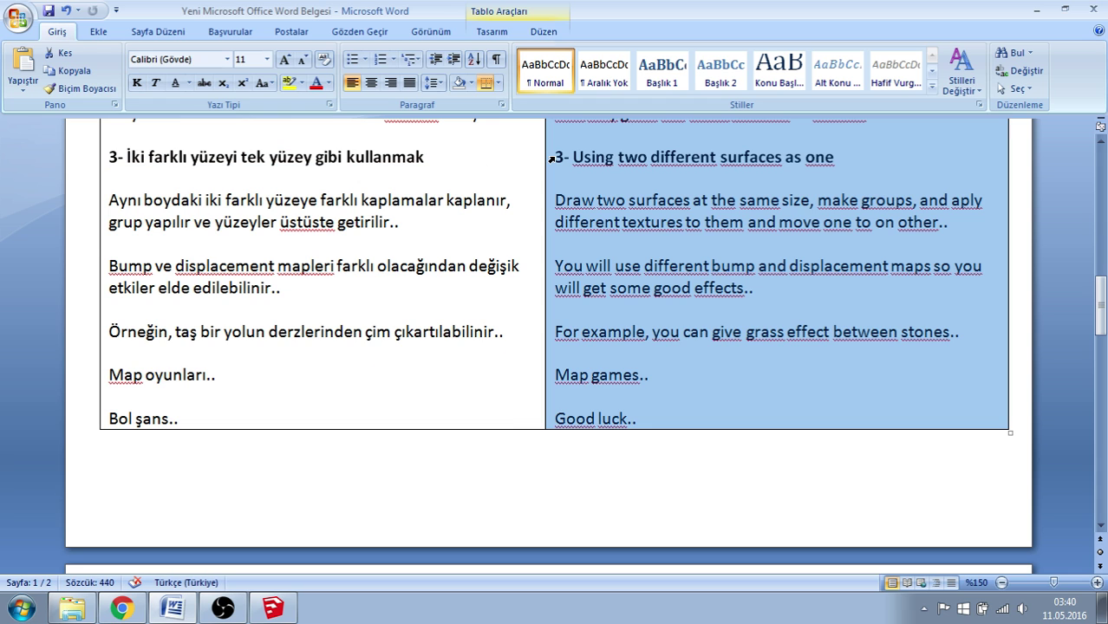
drag(559, 160, 845, 162)
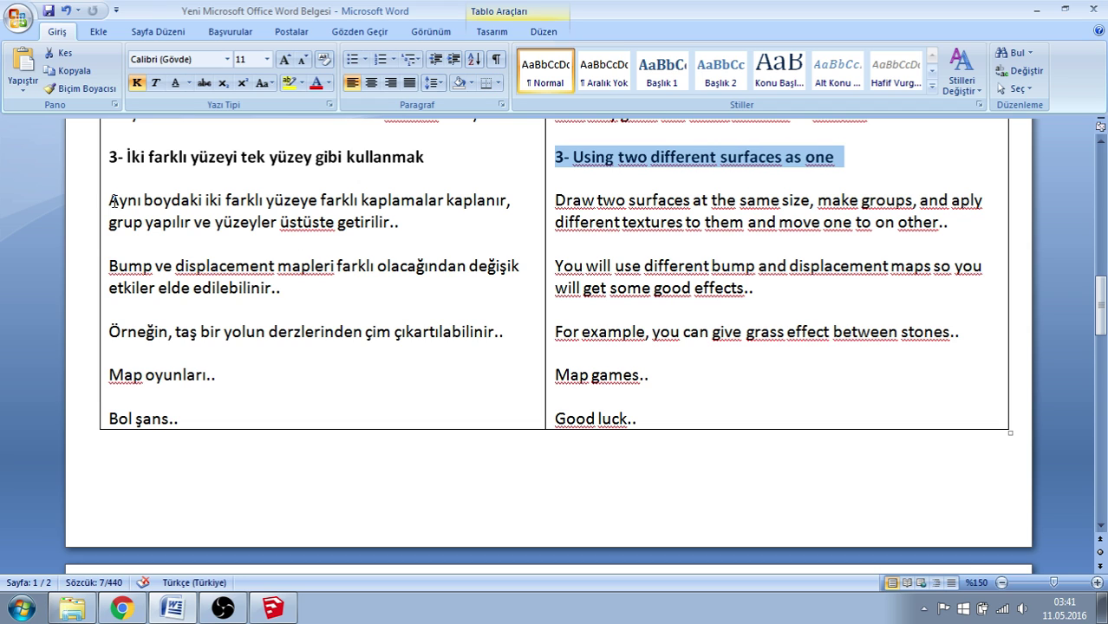
drag(112, 200, 412, 224)
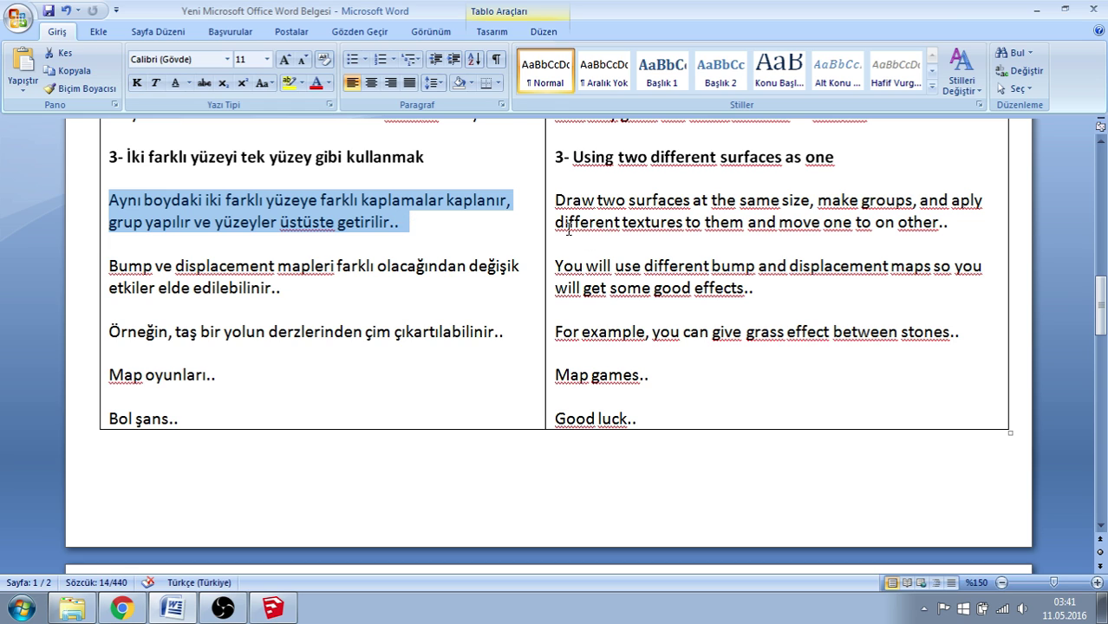
click(645, 223)
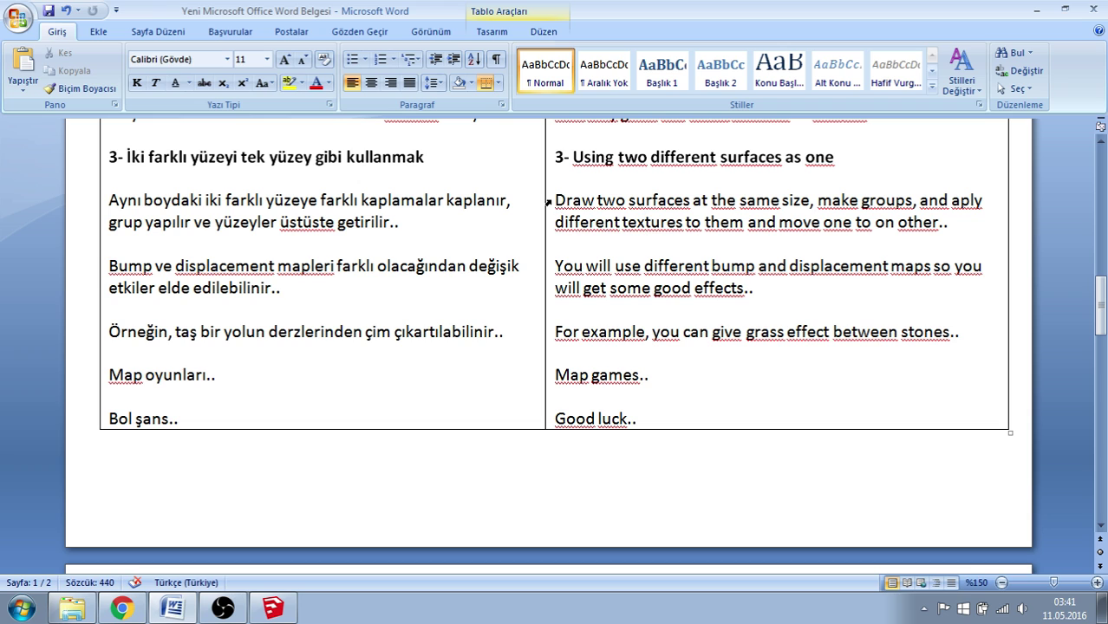
drag(555, 200, 960, 231)
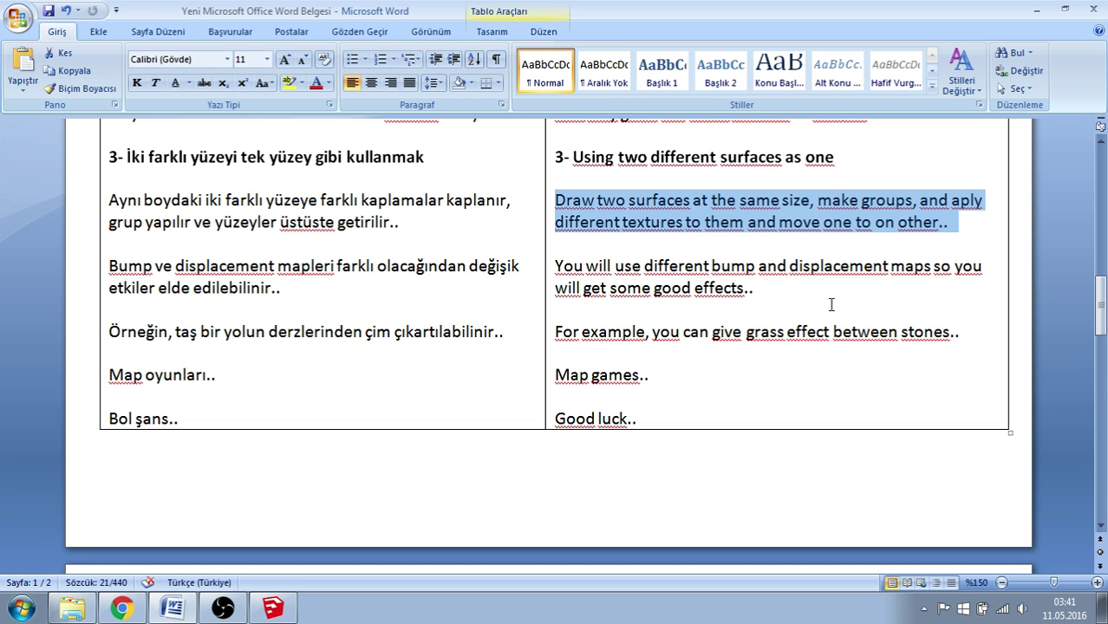
click(292, 286)
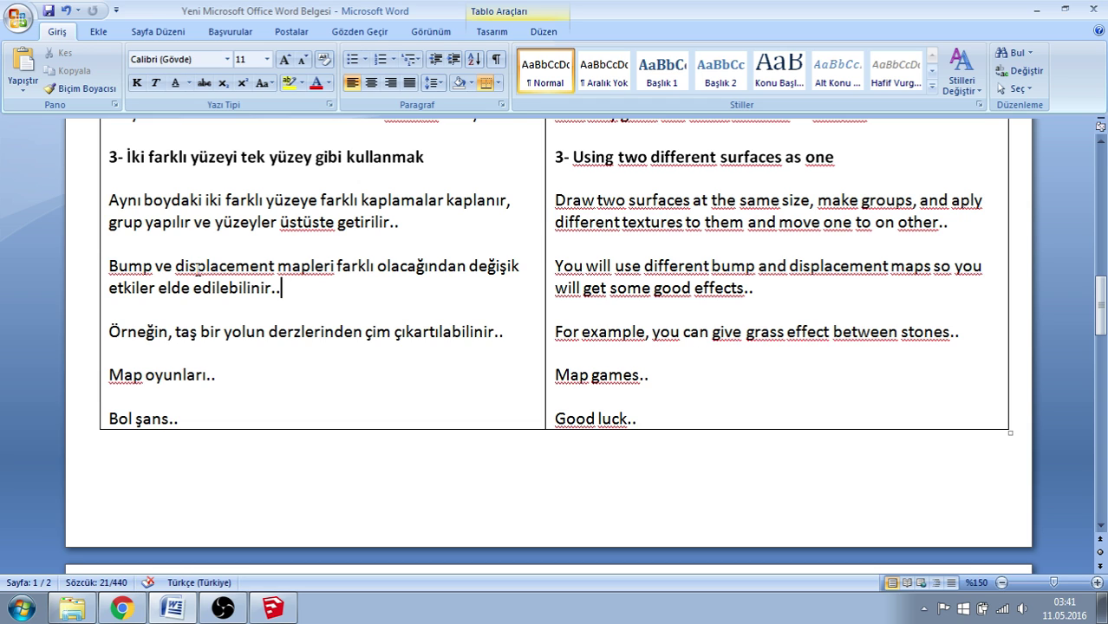
- Highlight the notes on different bump/displacement maps and grass between stones, then return to SketchUp
drag(110, 259, 293, 295)
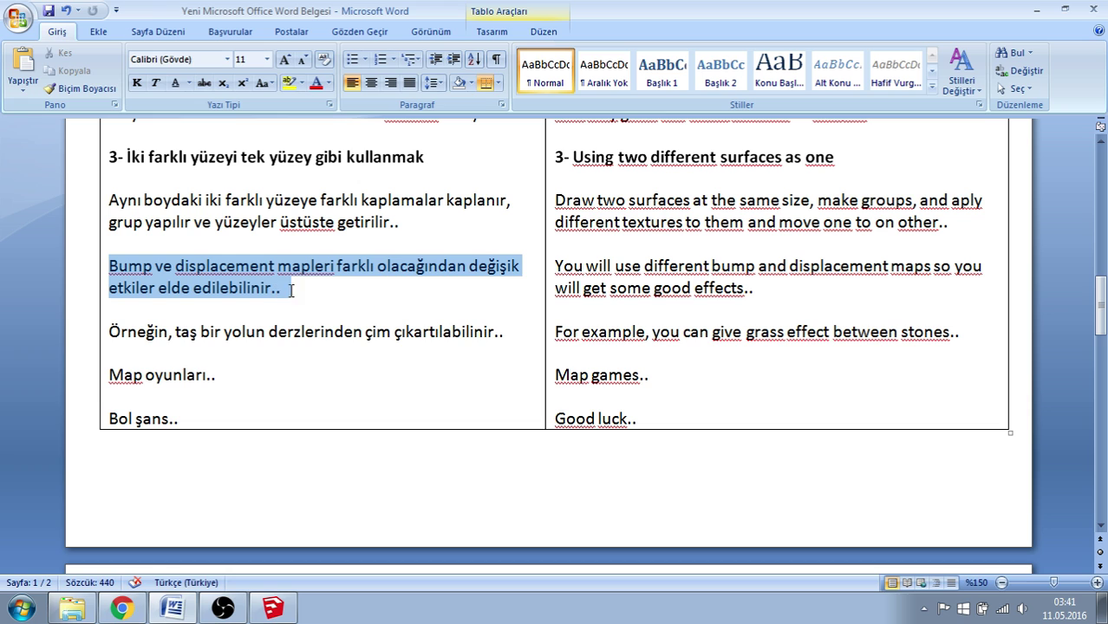
click(652, 288)
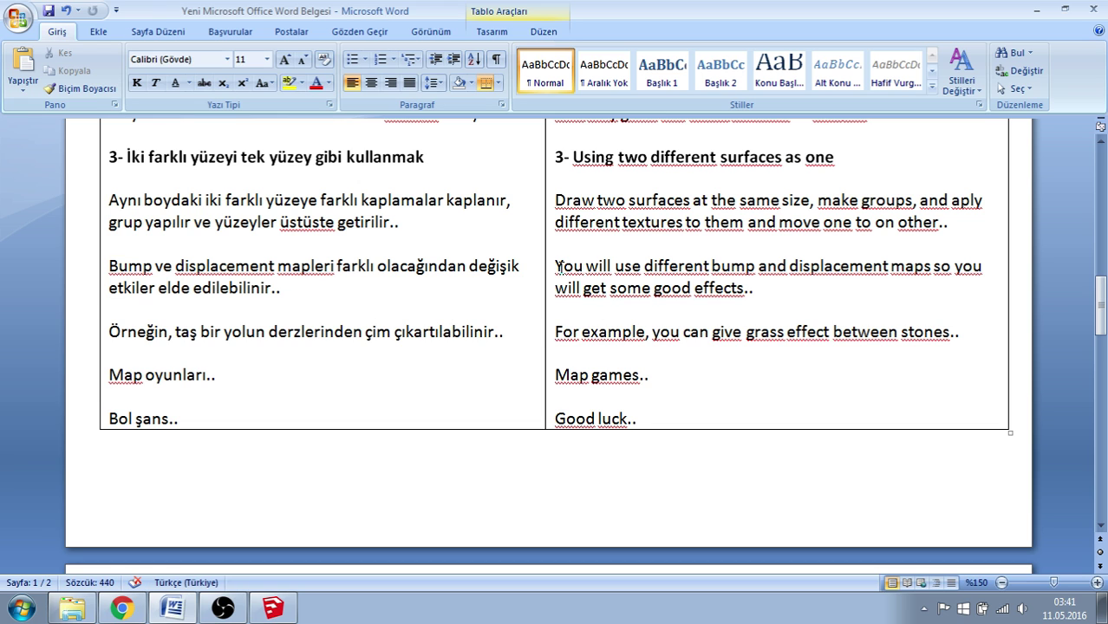
drag(556, 264, 537, 315)
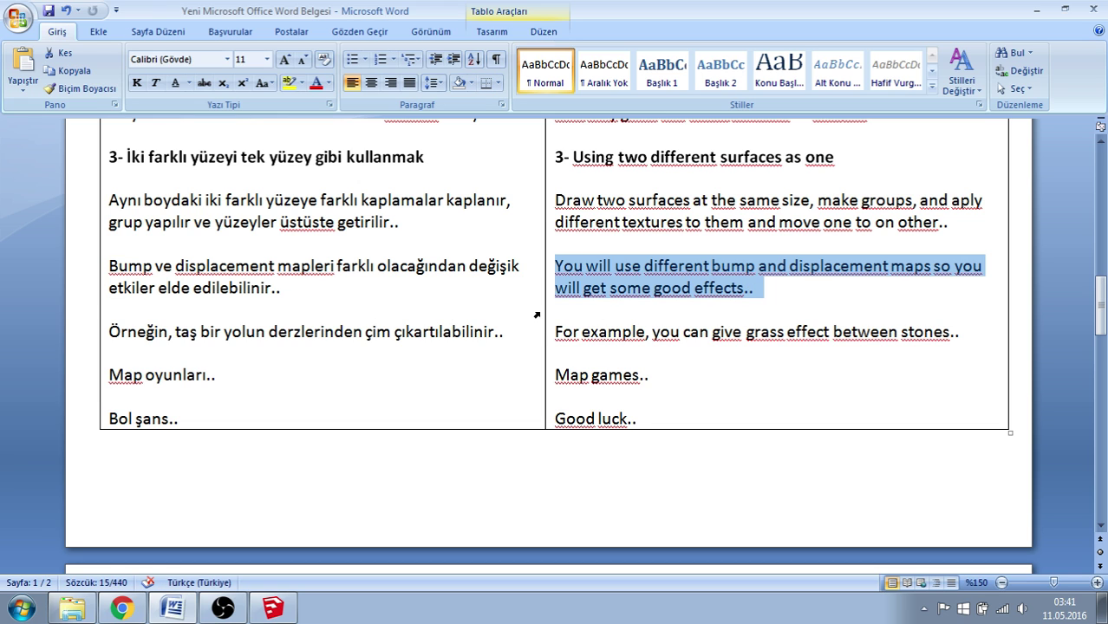
drag(115, 331, 490, 338)
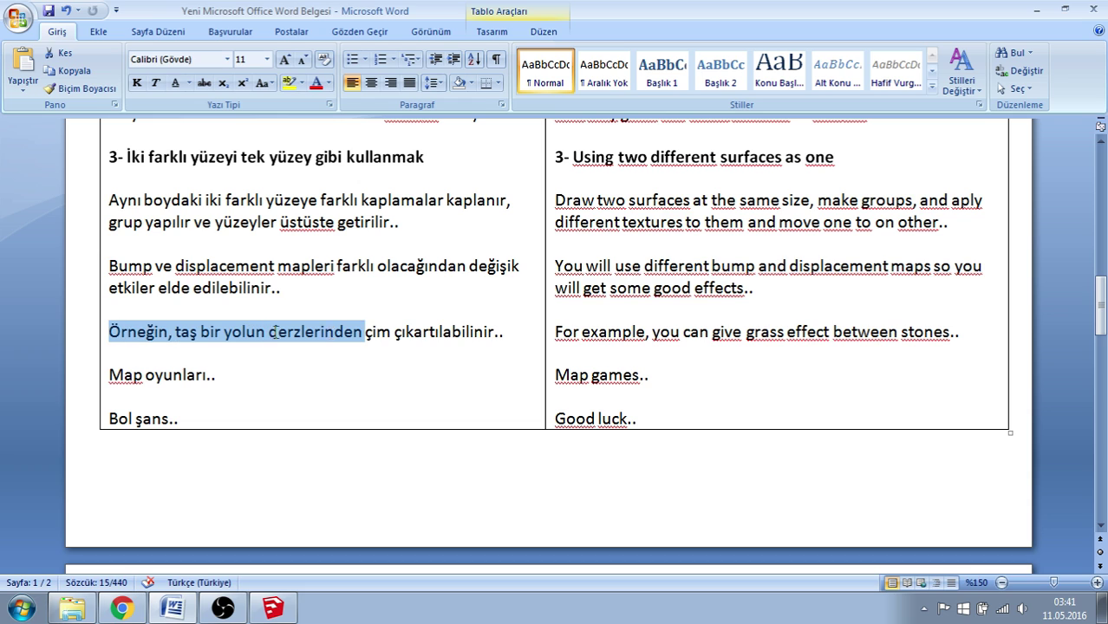
click(552, 349)
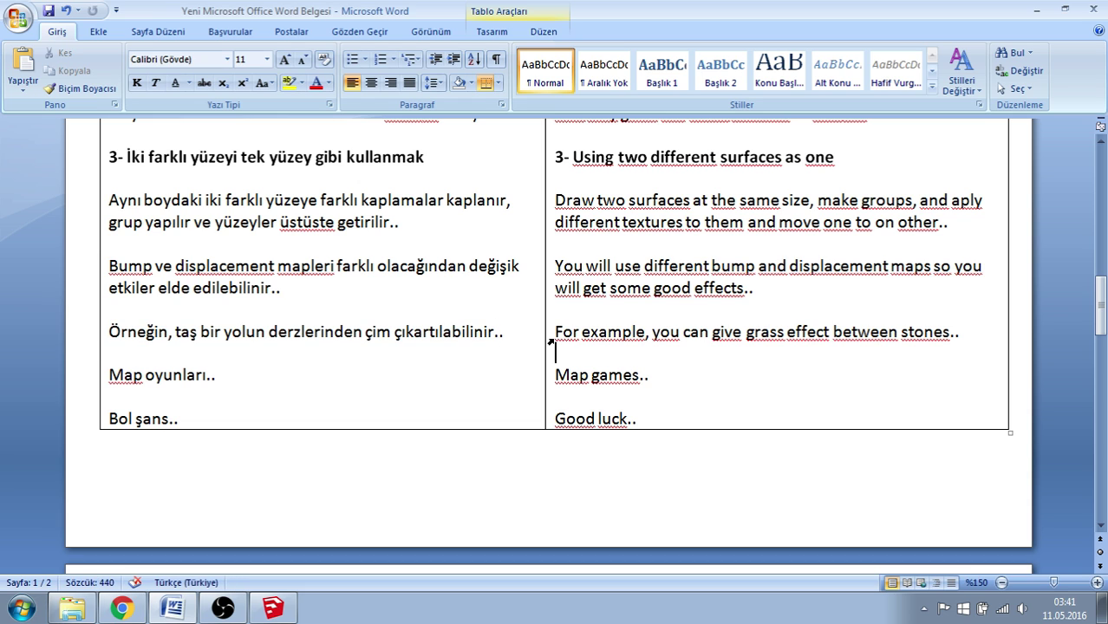
drag(556, 333, 951, 338)
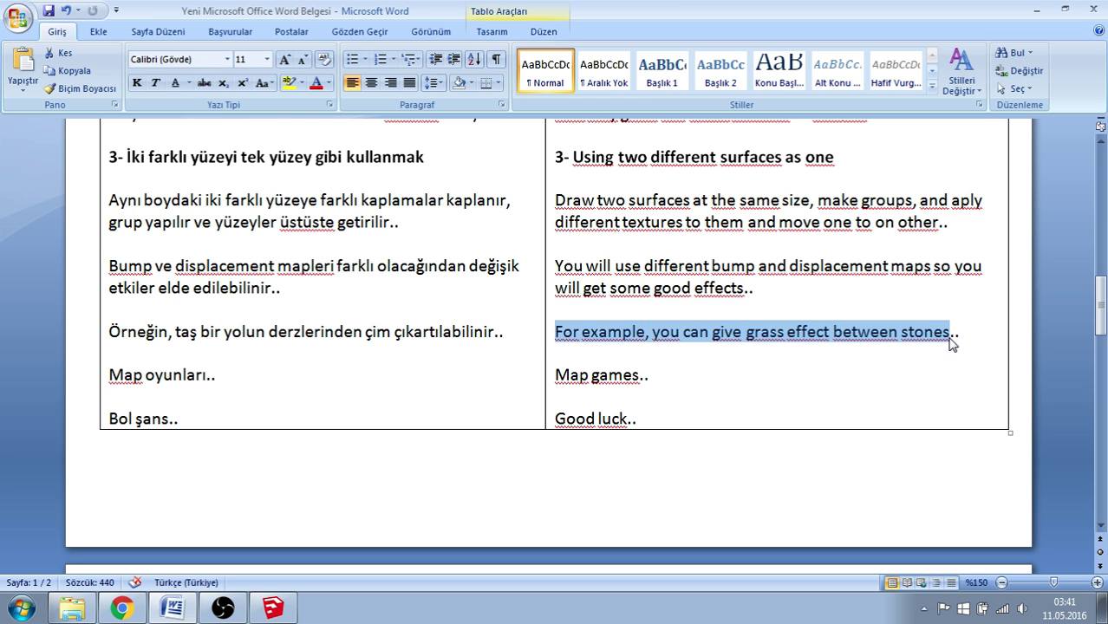
click(809, 382)
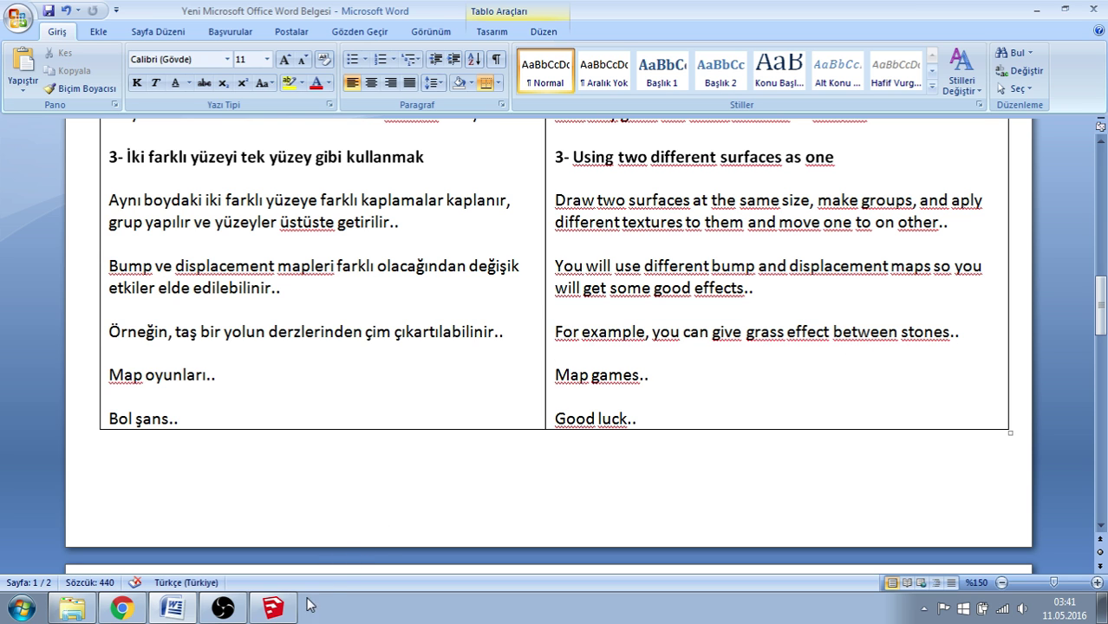
click(273, 608)
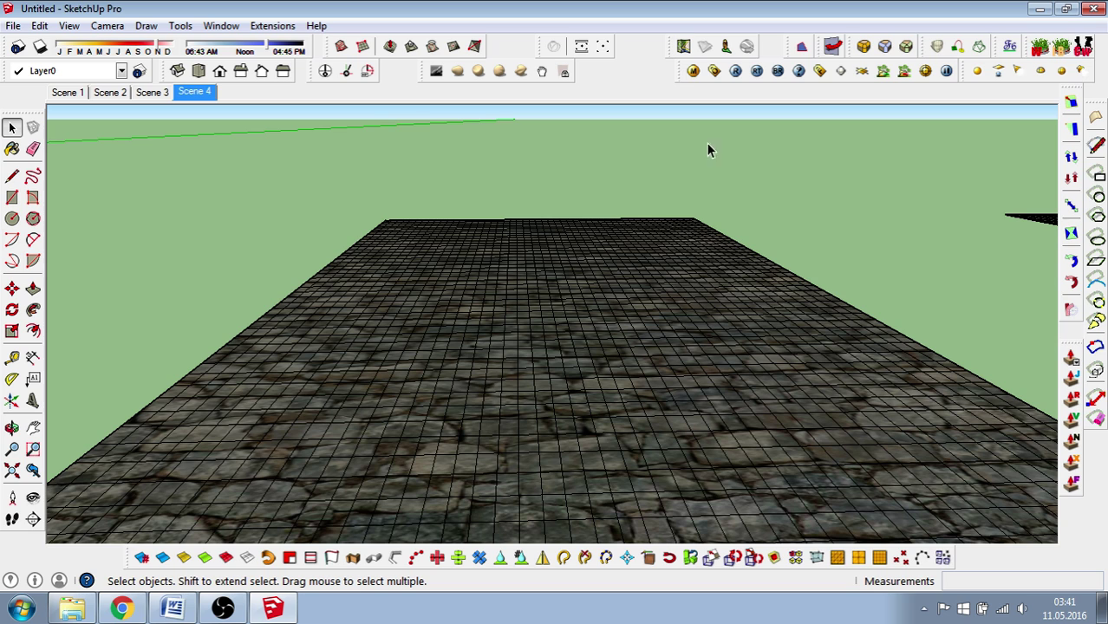
- Enable displacement on the TwoSurface material with a maniwallbp2.jpg bitmap, then orbit toward the grass floor
click(693, 71)
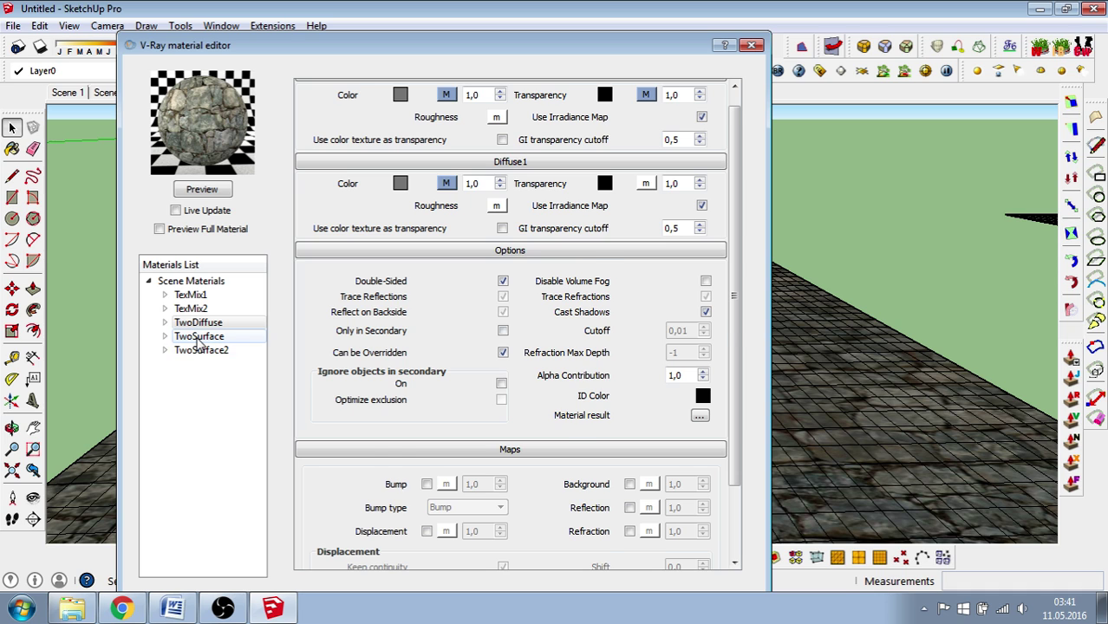
click(199, 338)
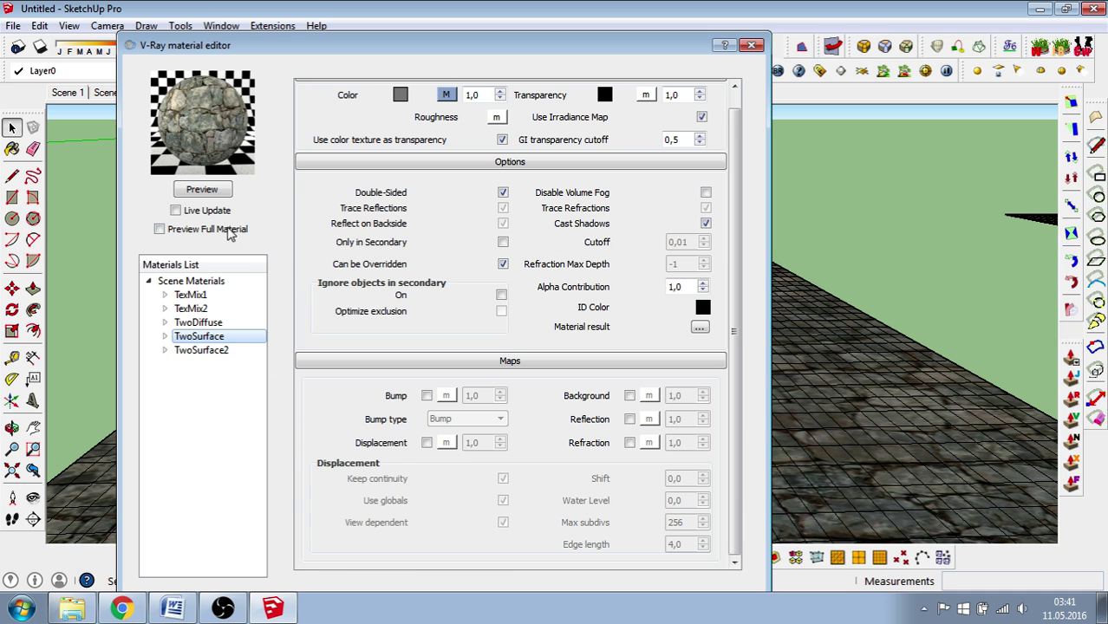
click(427, 443)
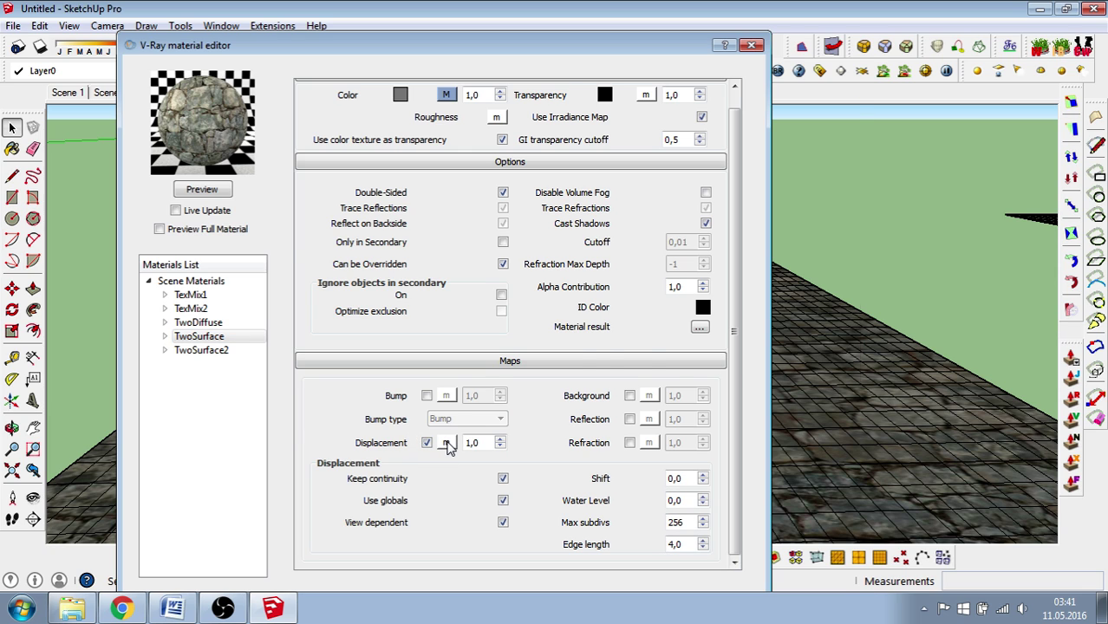
click(446, 443)
click(331, 283)
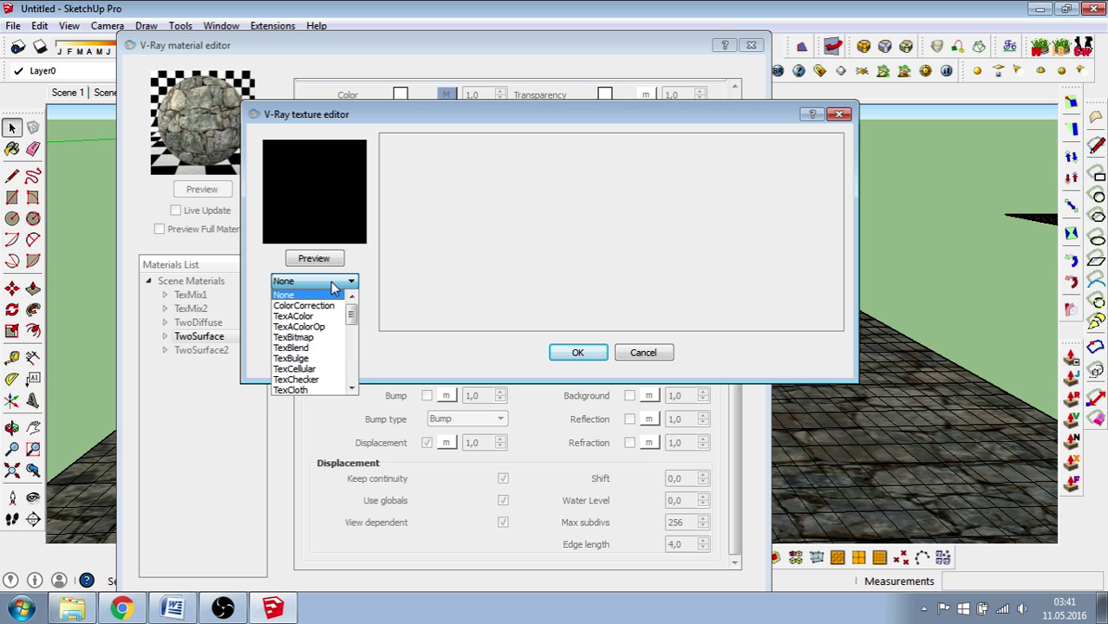
click(294, 337)
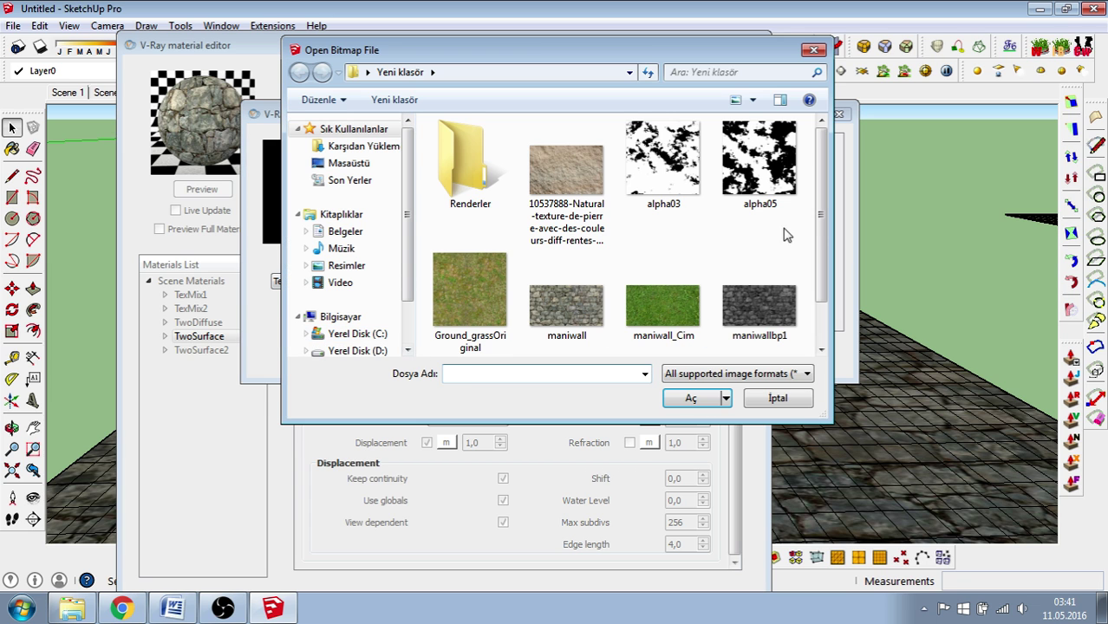
scroll(820, 226, down, 2)
click(472, 317)
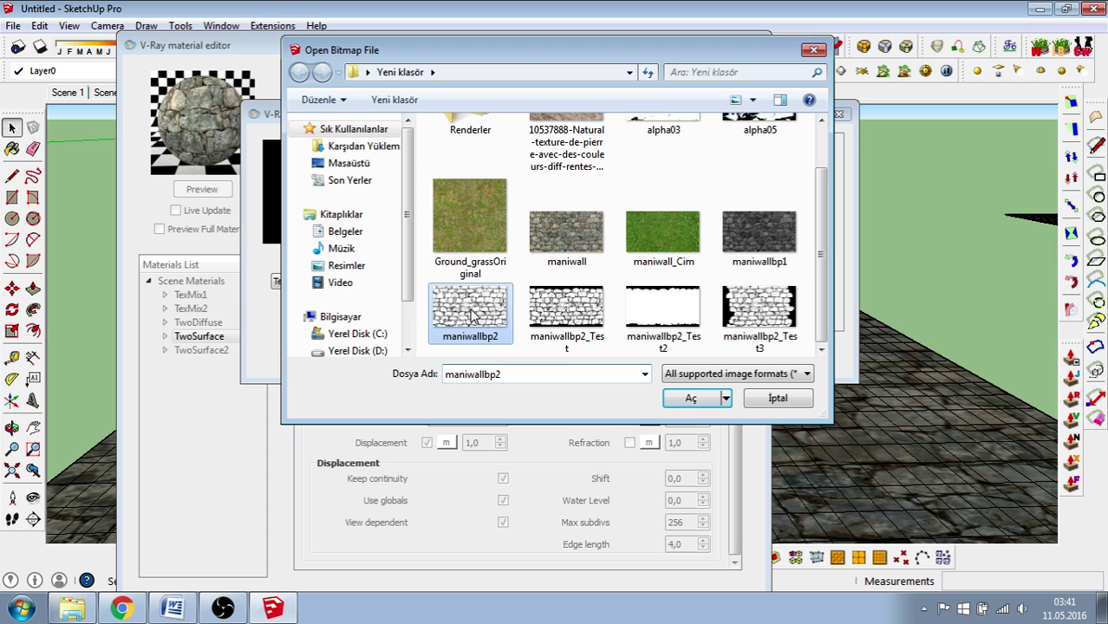
click(685, 399)
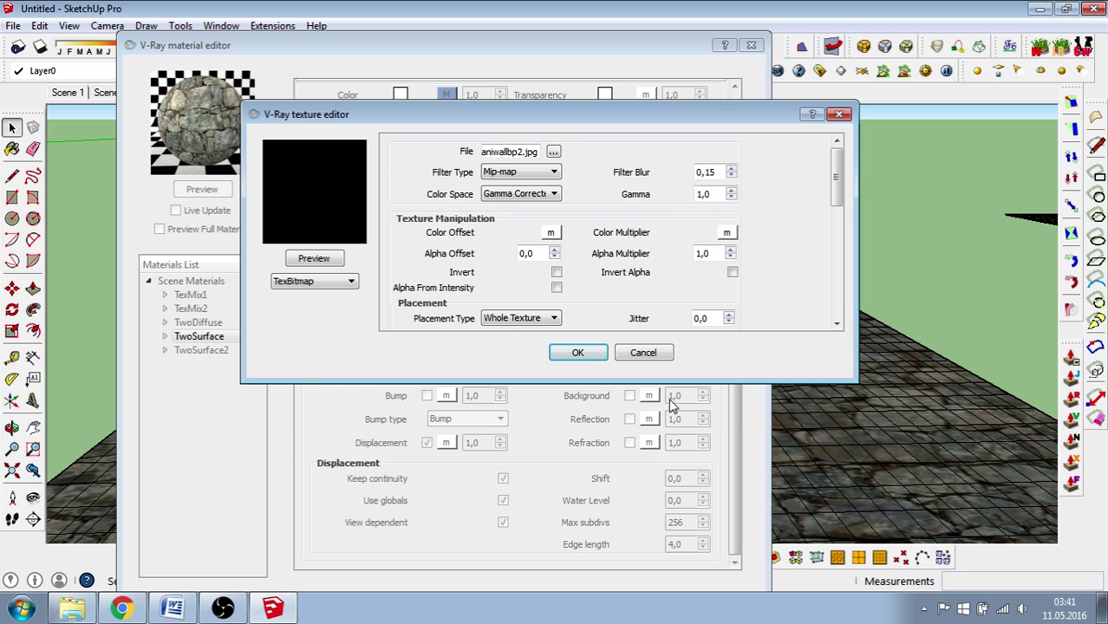
click(578, 353)
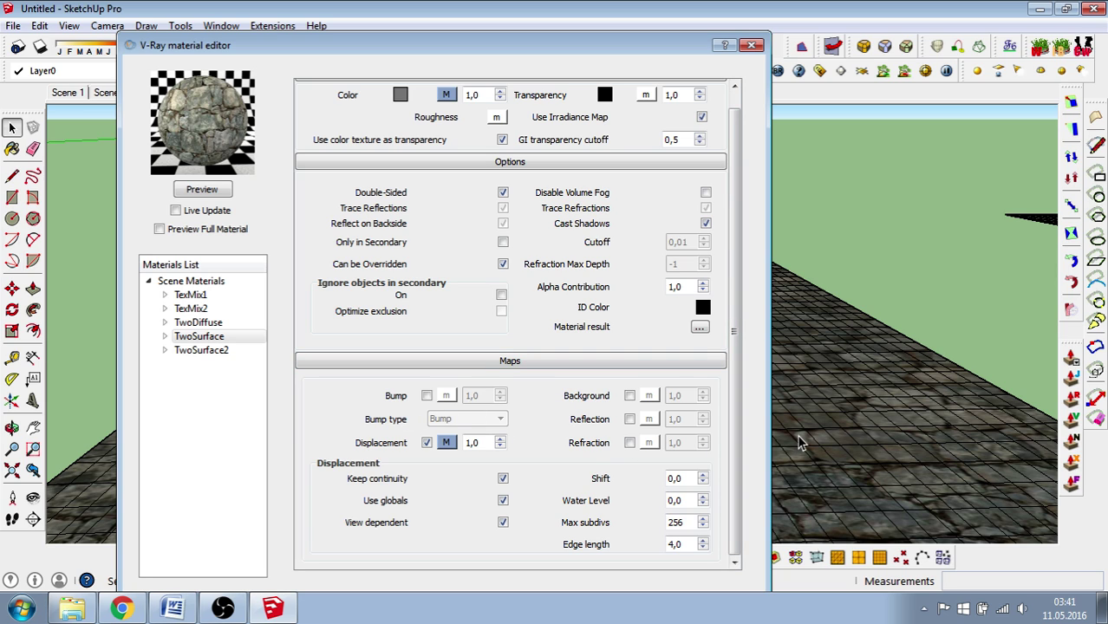
scroll(799, 442, down, 3)
scroll(784, 434, down, 3)
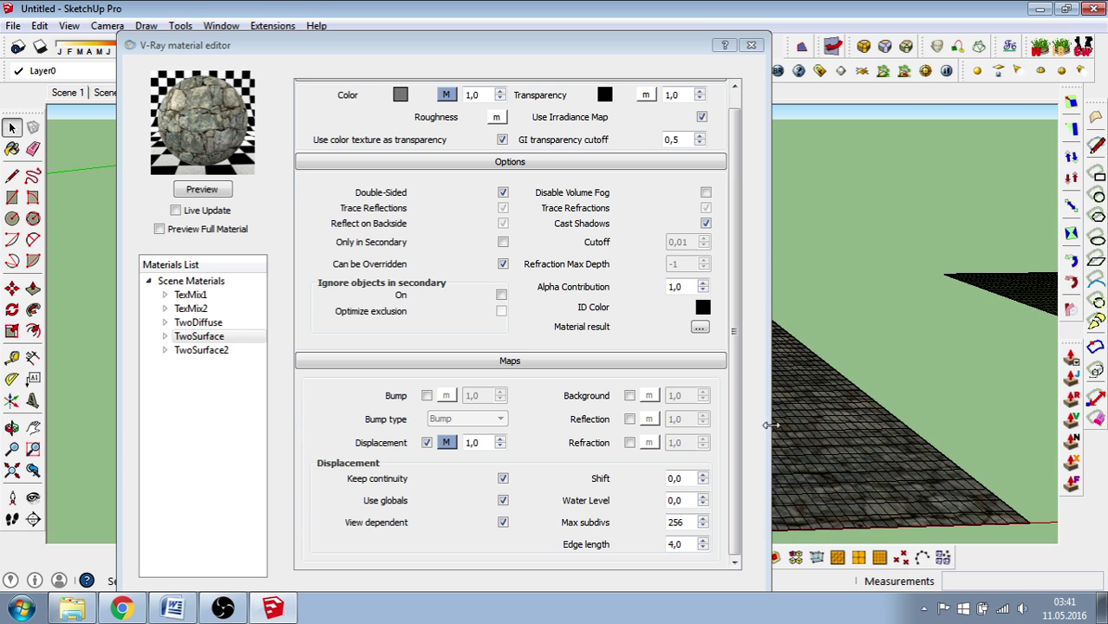
middle_drag(771, 425, 1027, 324)
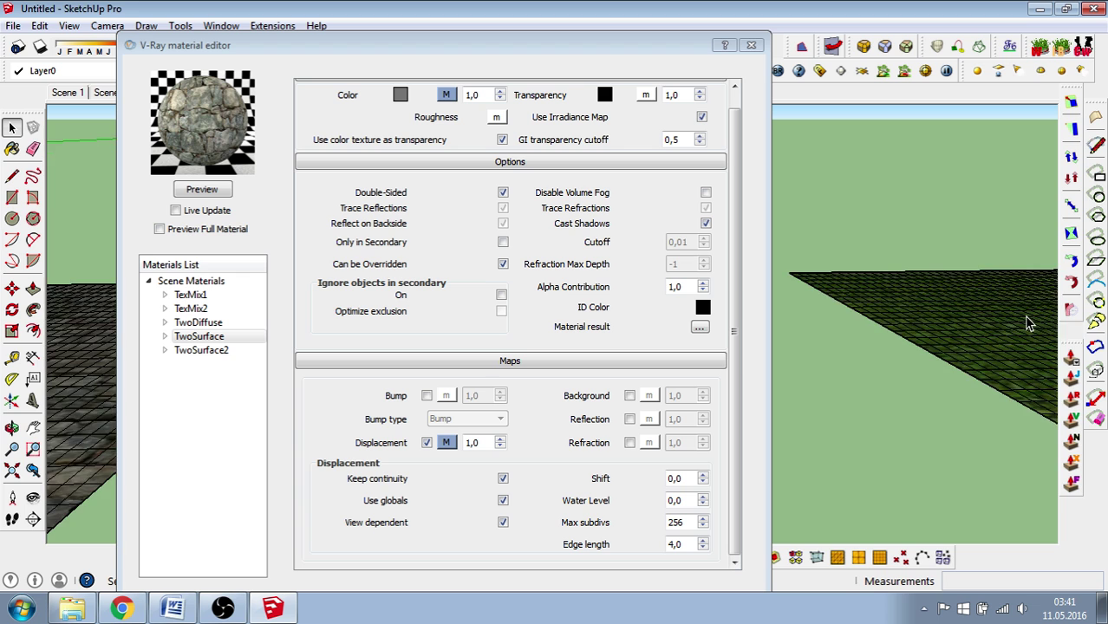
scroll(1026, 319, up, 3)
scroll(980, 338, up, 2)
- Enable displacement on TwoSurface2 with a TexNoise map at Amplitude 4, then close the editor
click(201, 352)
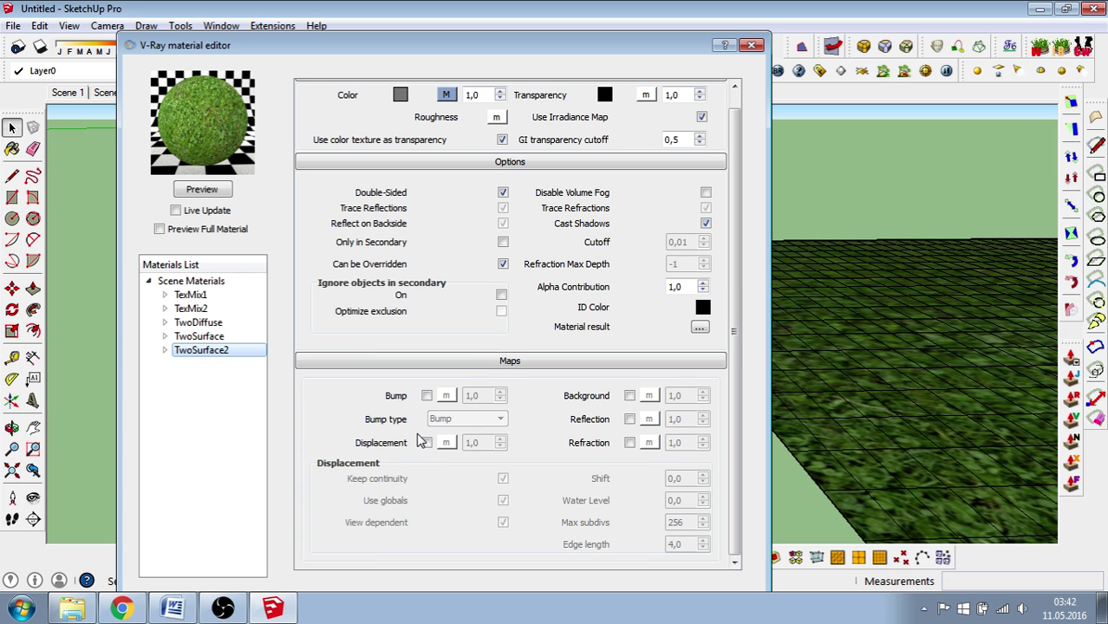
click(427, 443)
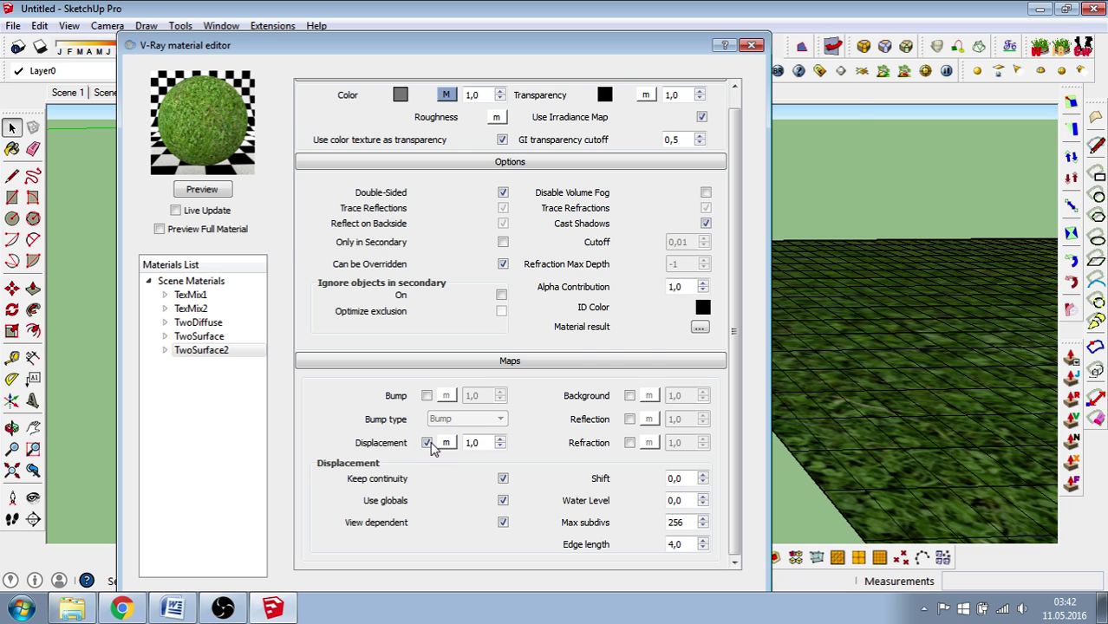
click(445, 443)
click(336, 283)
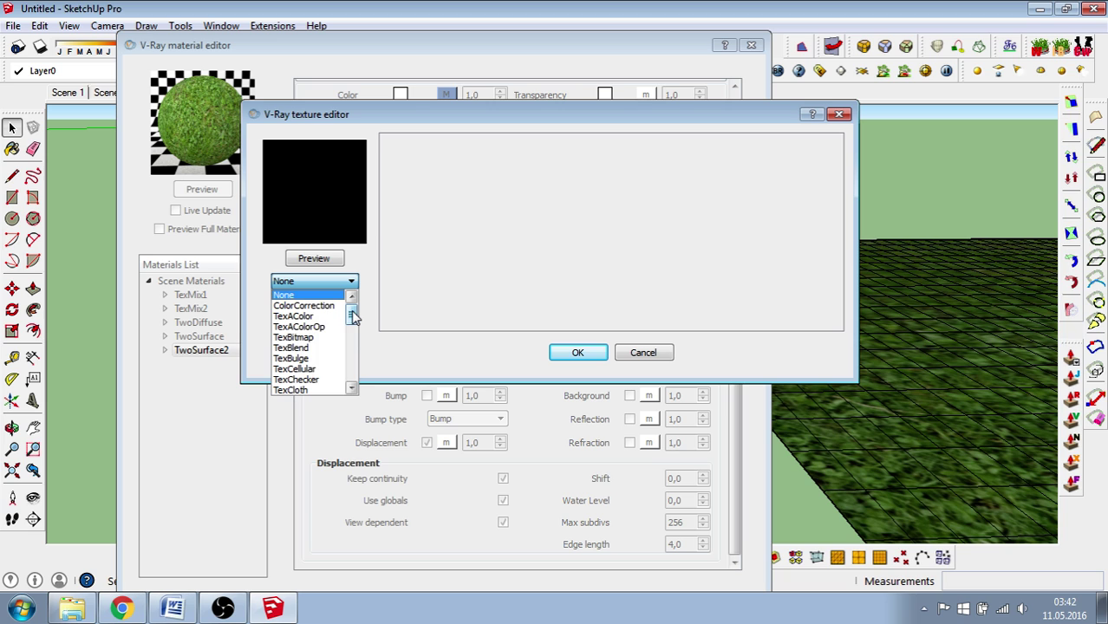
drag(351, 303, 352, 349)
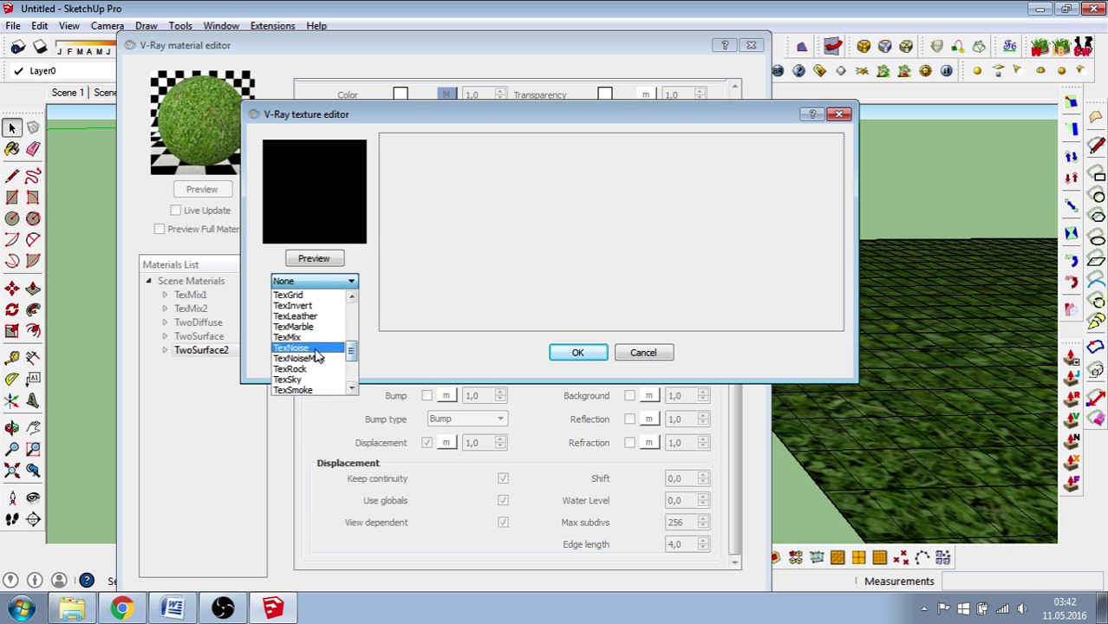
click(295, 385)
text(4)
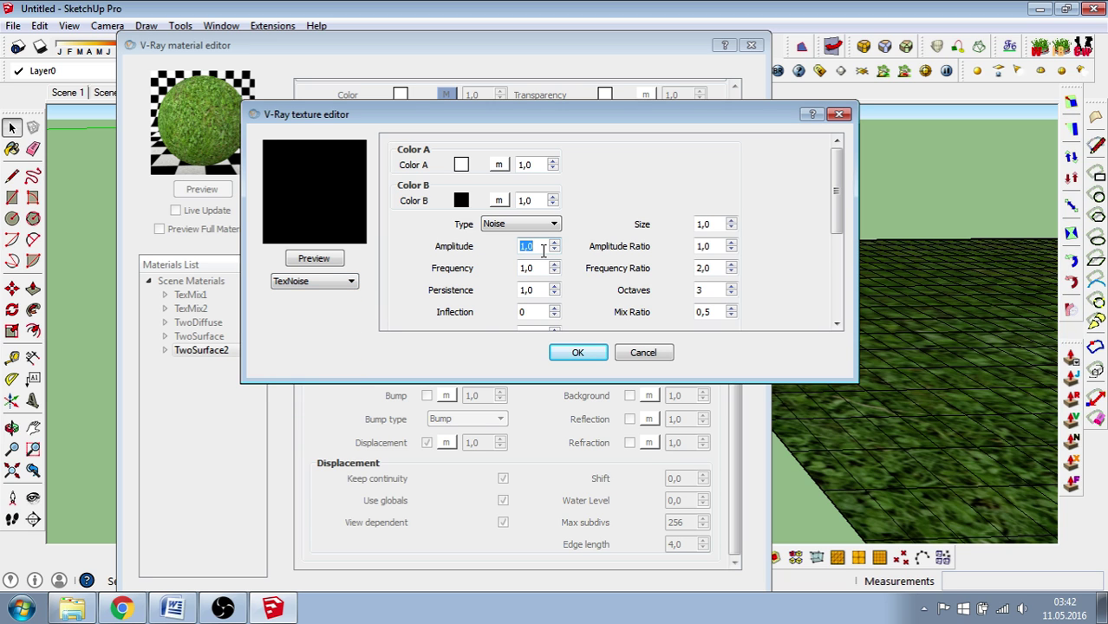
double_click(718, 224)
click(577, 352)
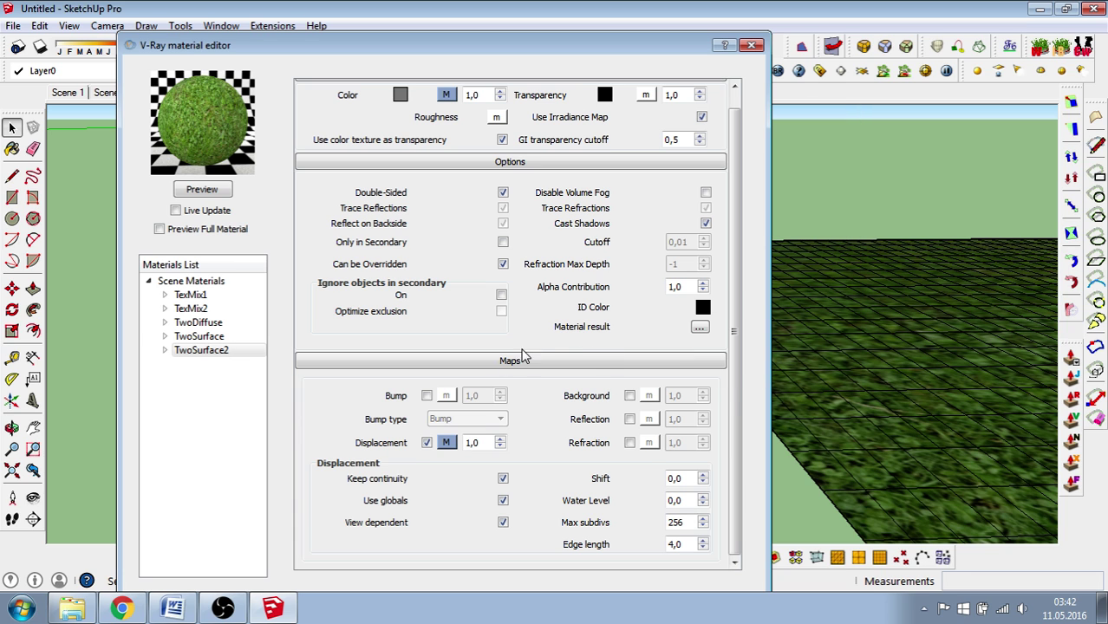
click(751, 45)
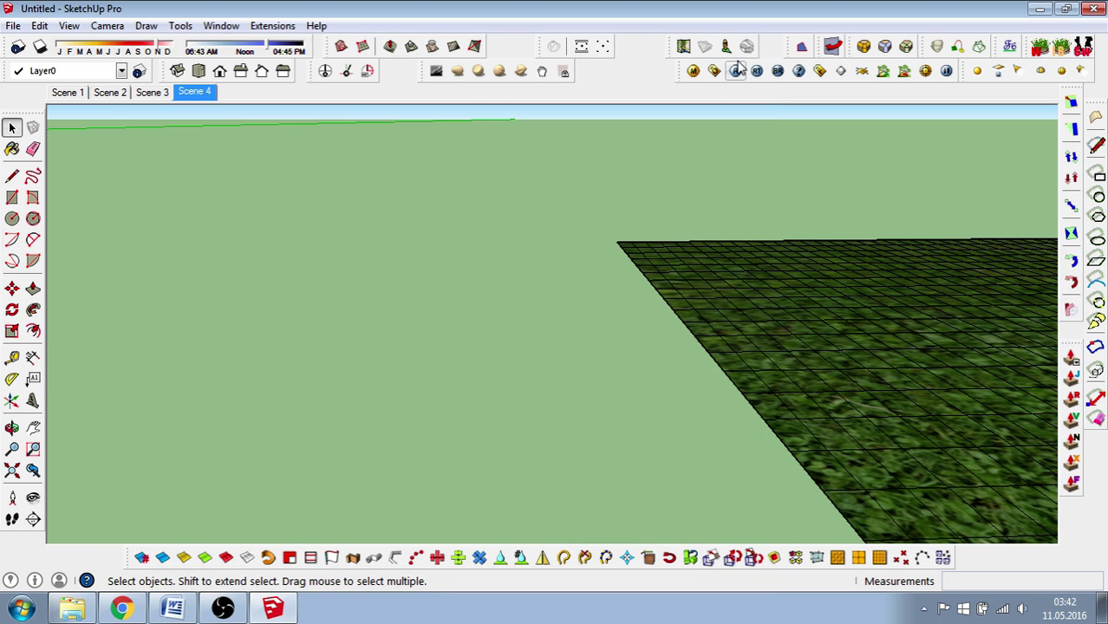
- Make the grass surface and the stone surface into separate groups
click(720, 299)
right_click(710, 280)
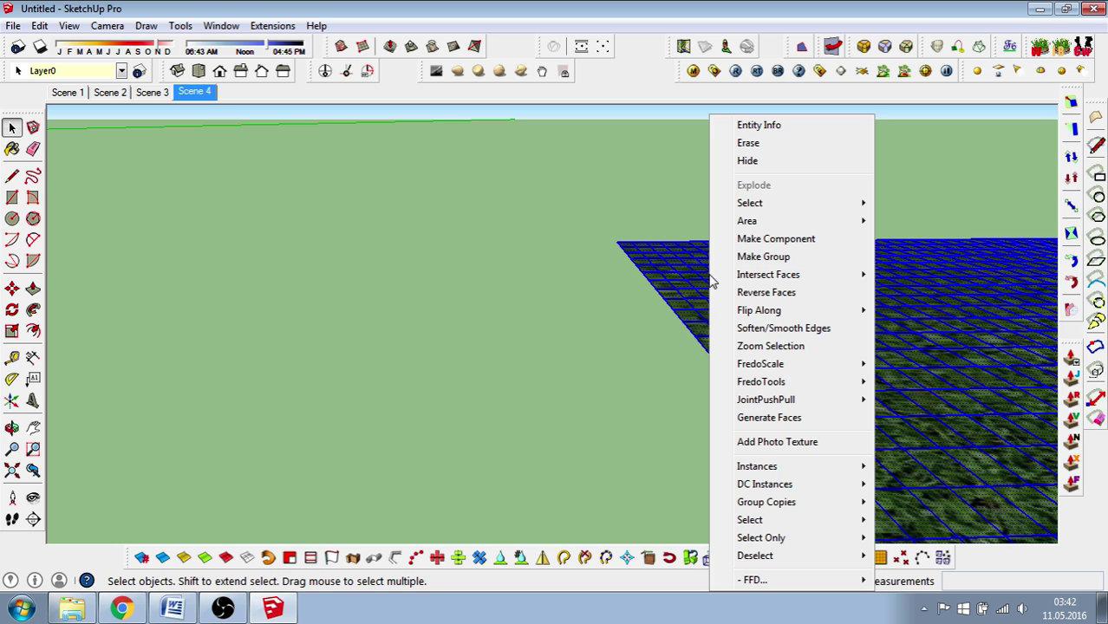
click(740, 257)
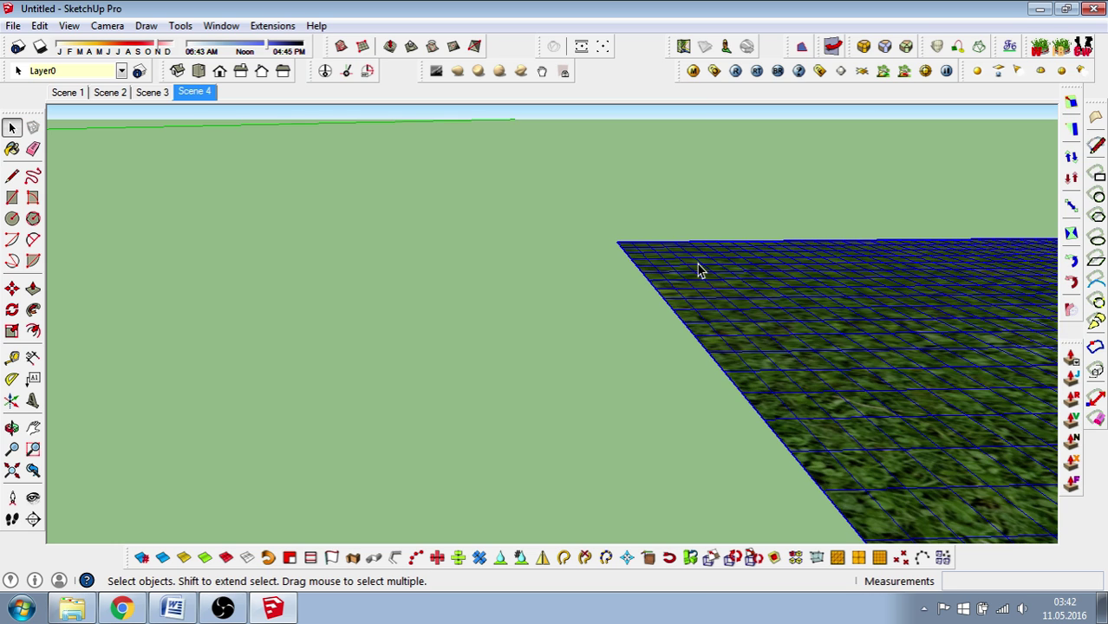
middle_drag(697, 266, 749, 280)
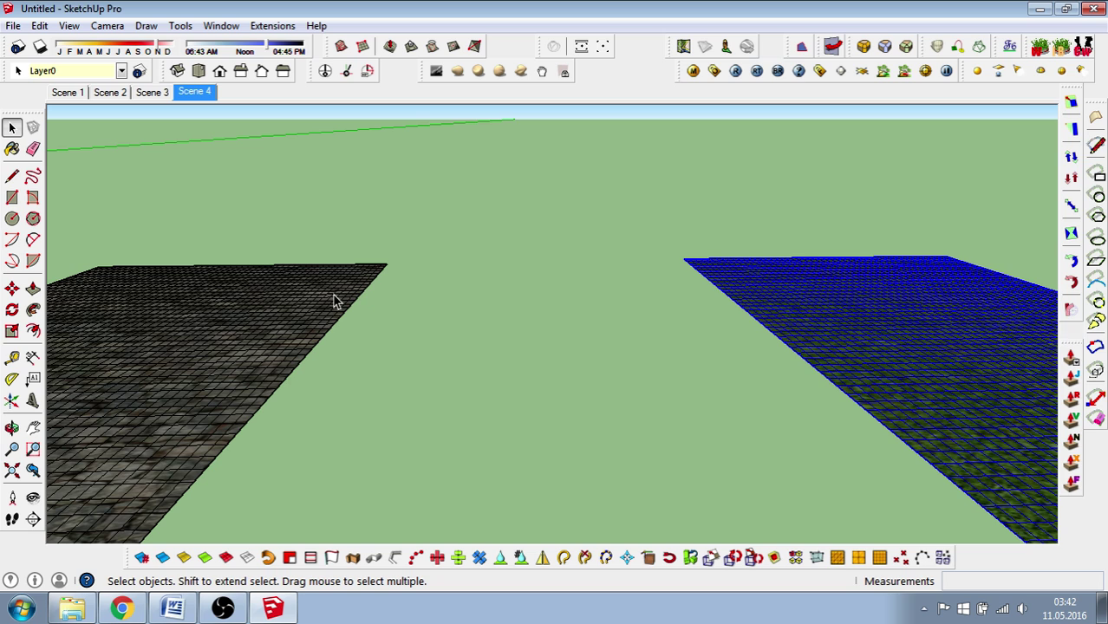
click(335, 301)
right_click(334, 300)
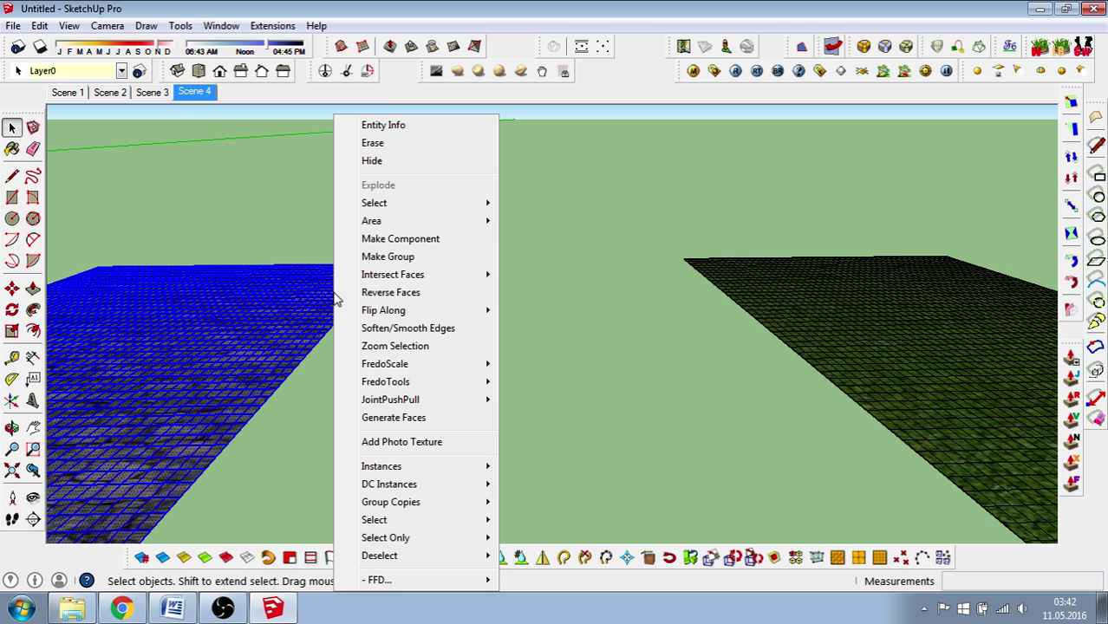
click(379, 263)
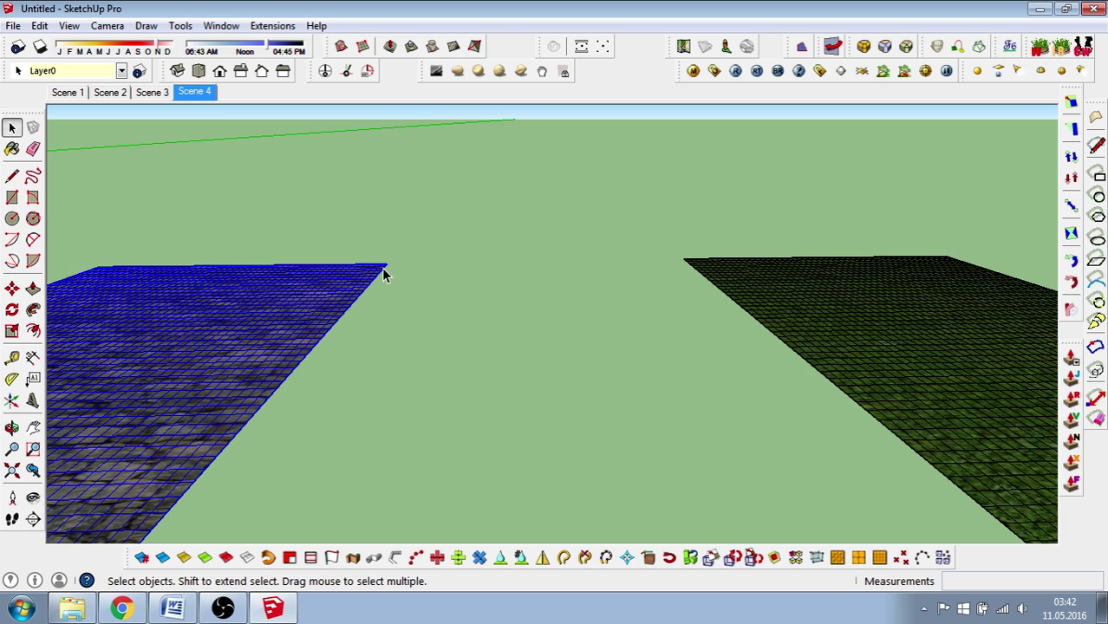
- Move the grass plane group so its near corner snaps onto the stone plane's matching corner
click(788, 304)
scroll(316, 280, down, 1)
scroll(317, 280, down, 1)
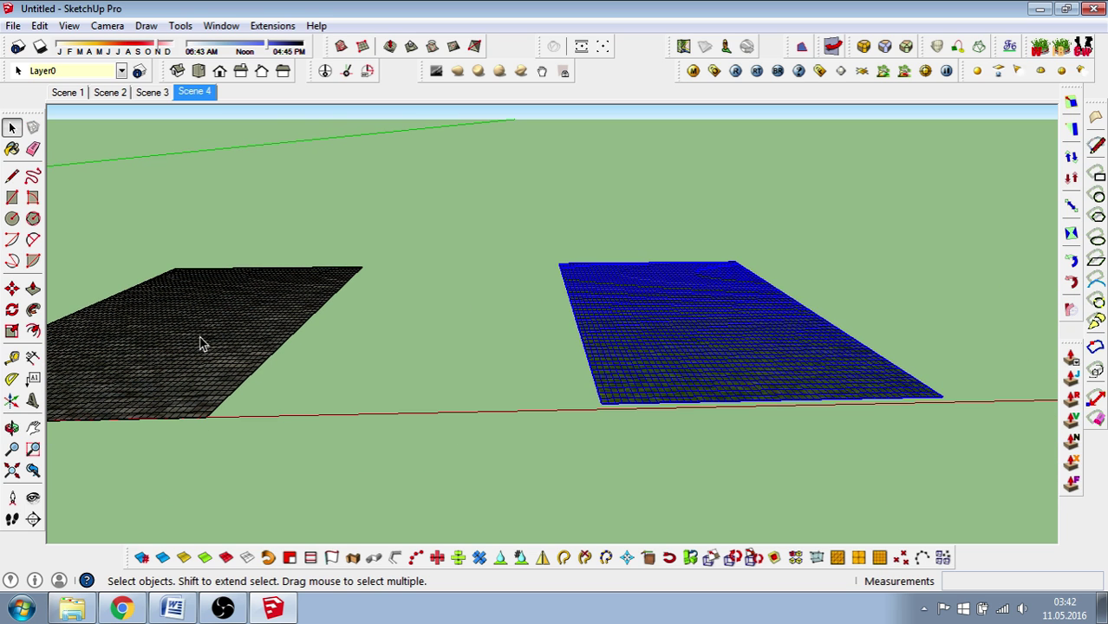
click(12, 288)
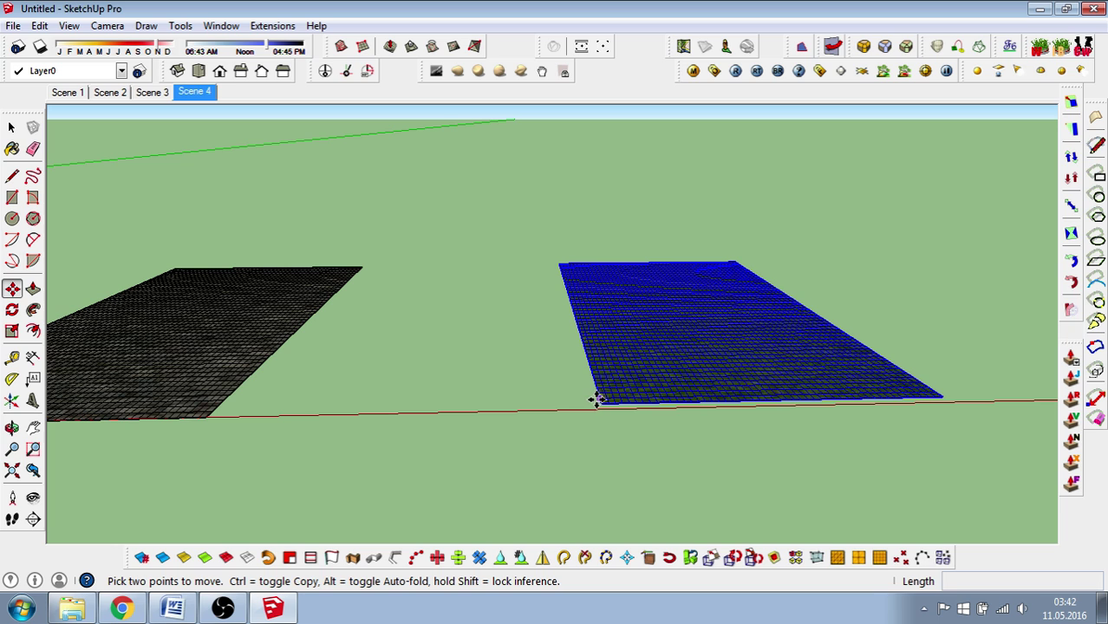
mouse_move(634, 376)
scroll(634, 374, up, 1)
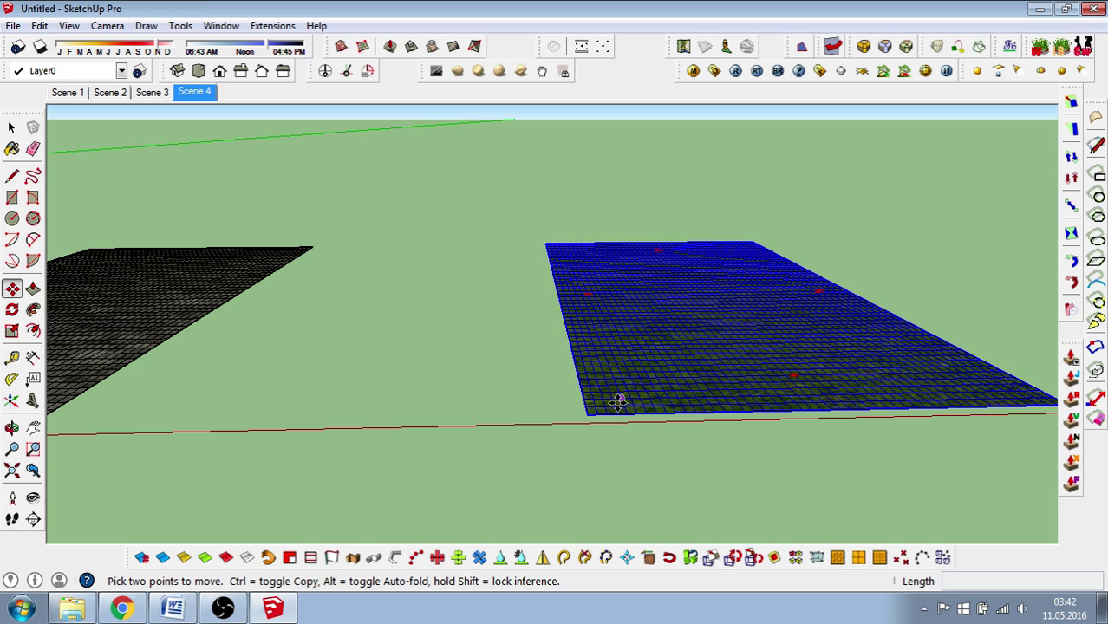
click(618, 407)
scroll(674, 391, down, 2)
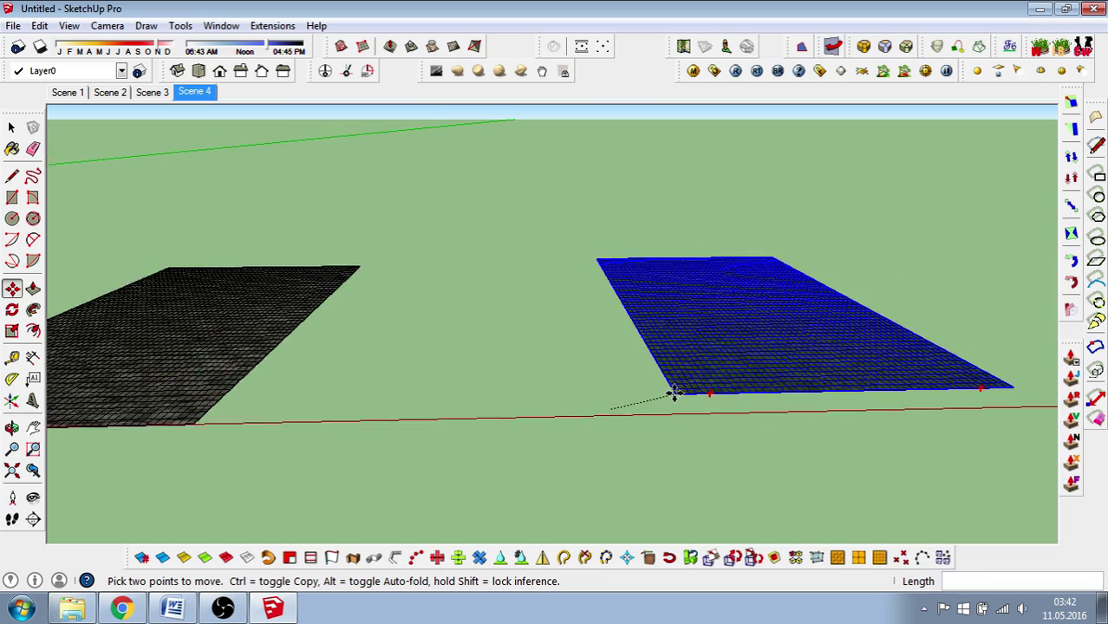
scroll(673, 391, down, 2)
scroll(358, 400, up, 1)
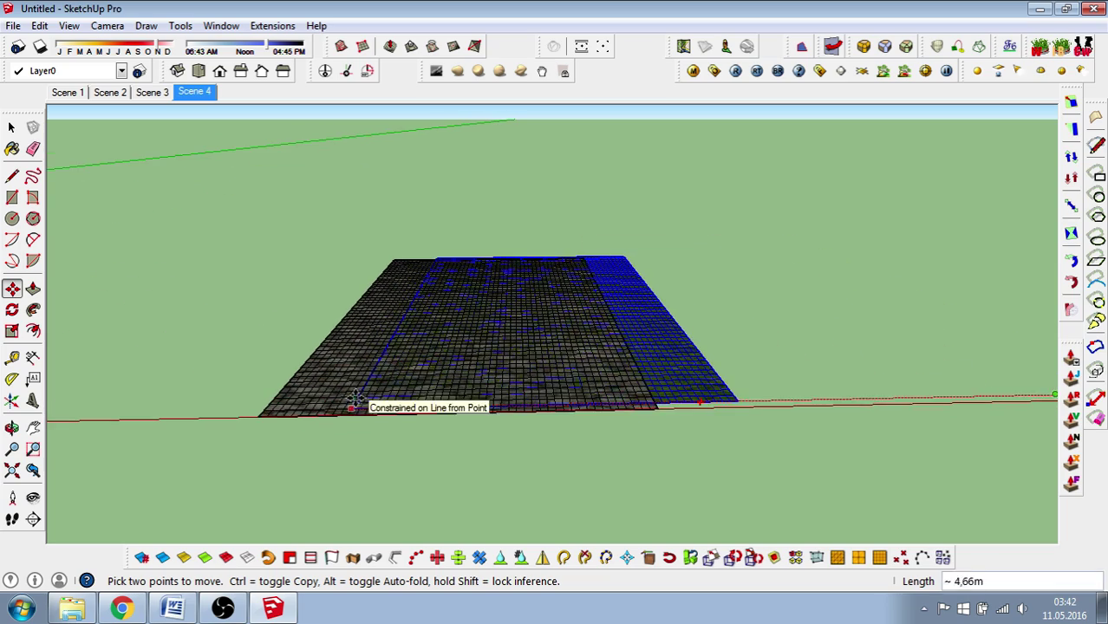
scroll(286, 414, up, 2)
scroll(230, 423, up, 2)
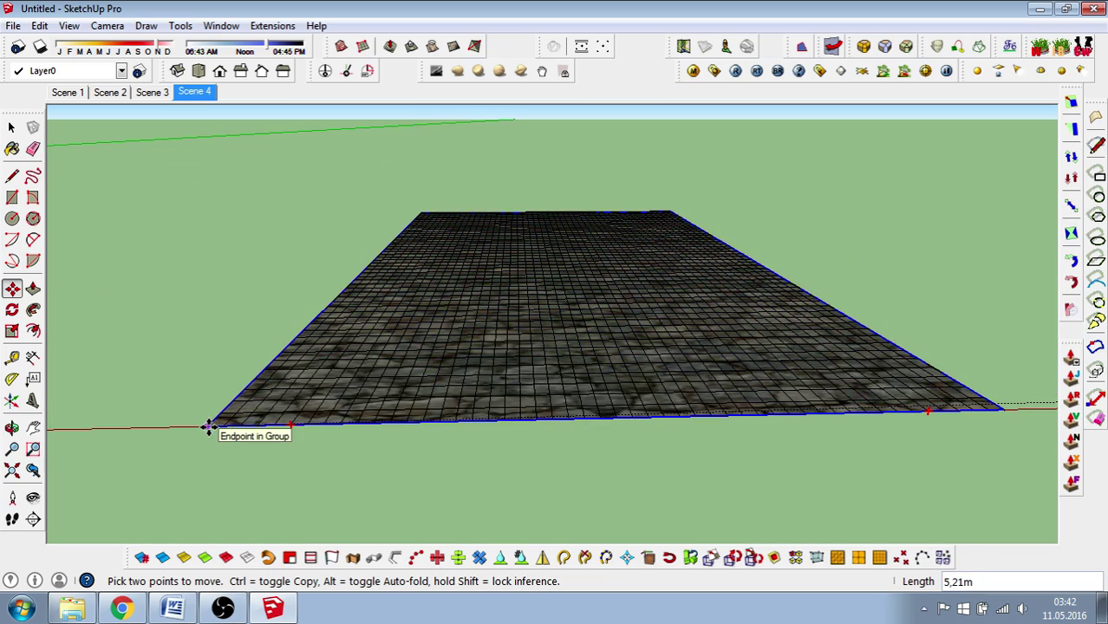
click(209, 427)
click(11, 130)
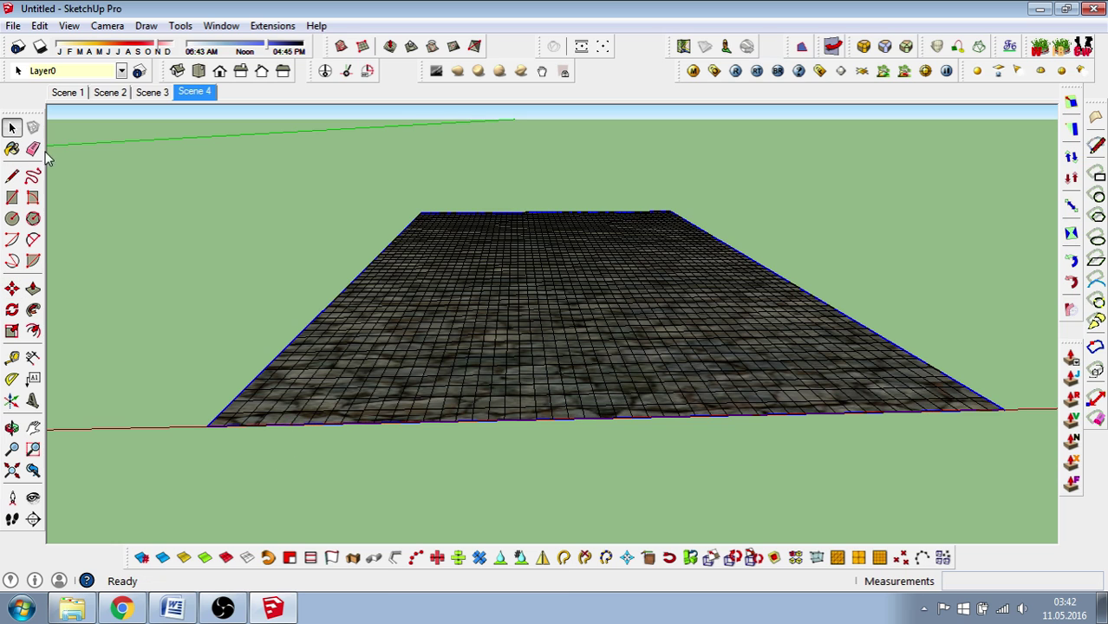
- Load the 0h 5m 33.6s render from the V-Ray frame buffer history
click(173, 148)
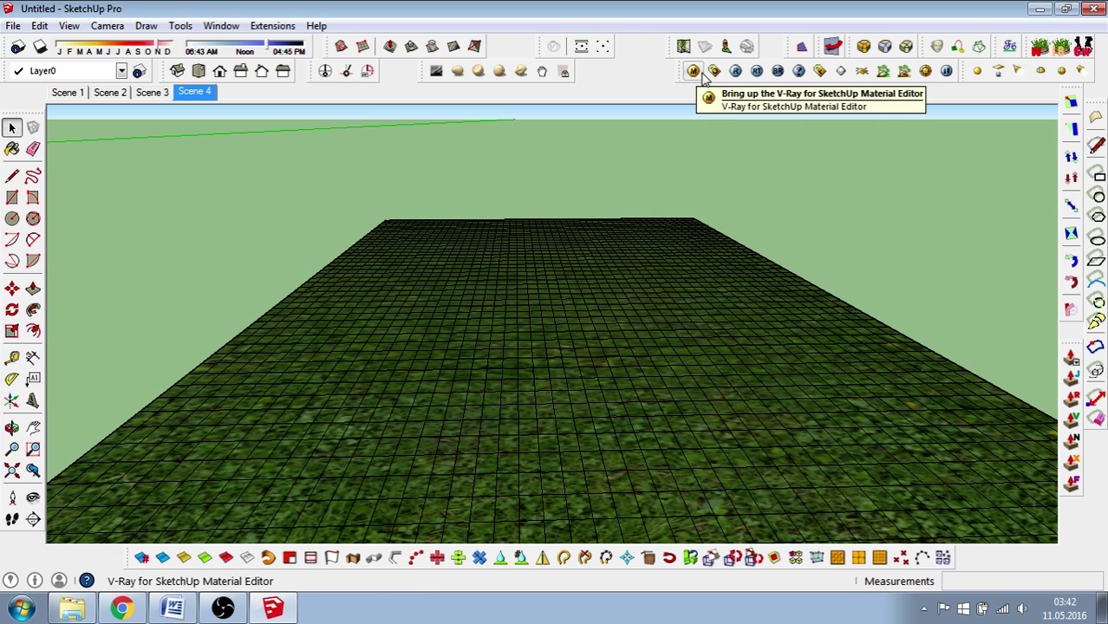
click(819, 73)
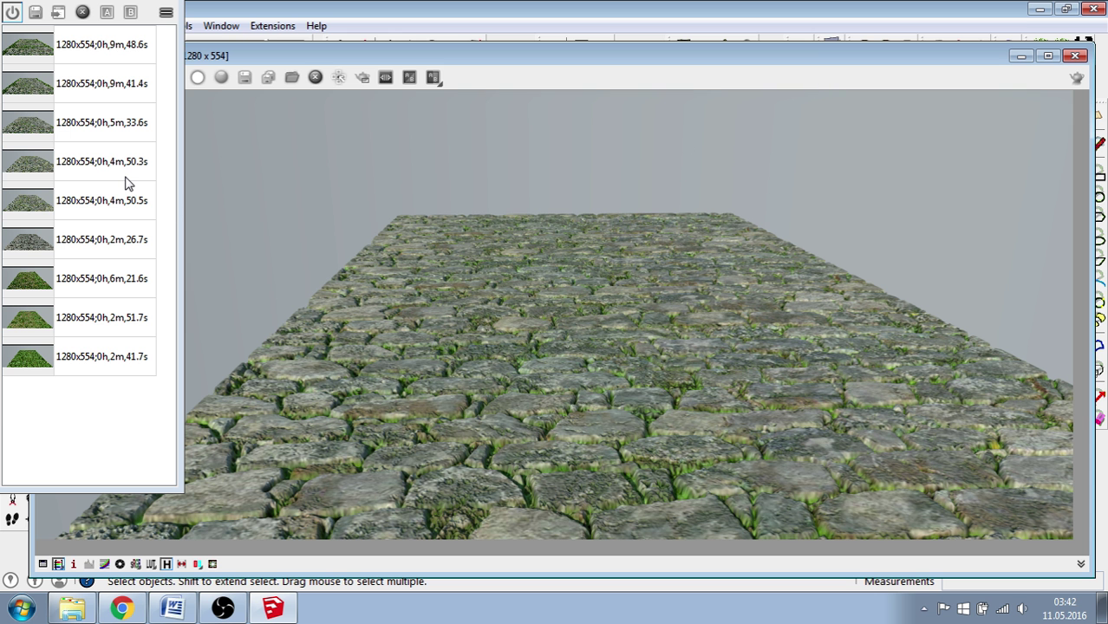
click(42, 132)
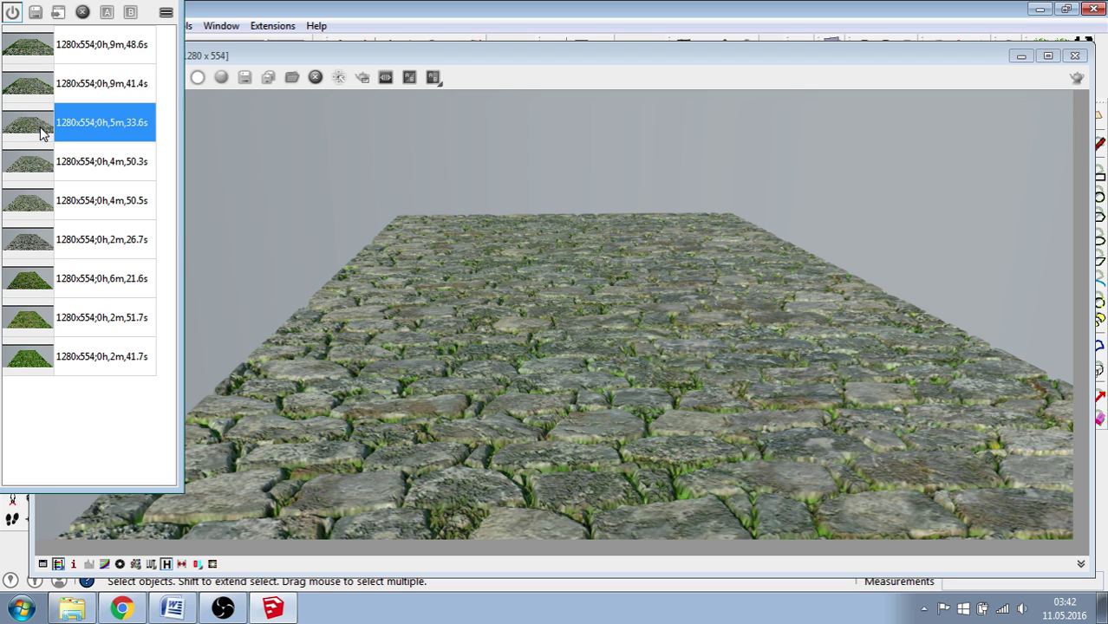
click(58, 14)
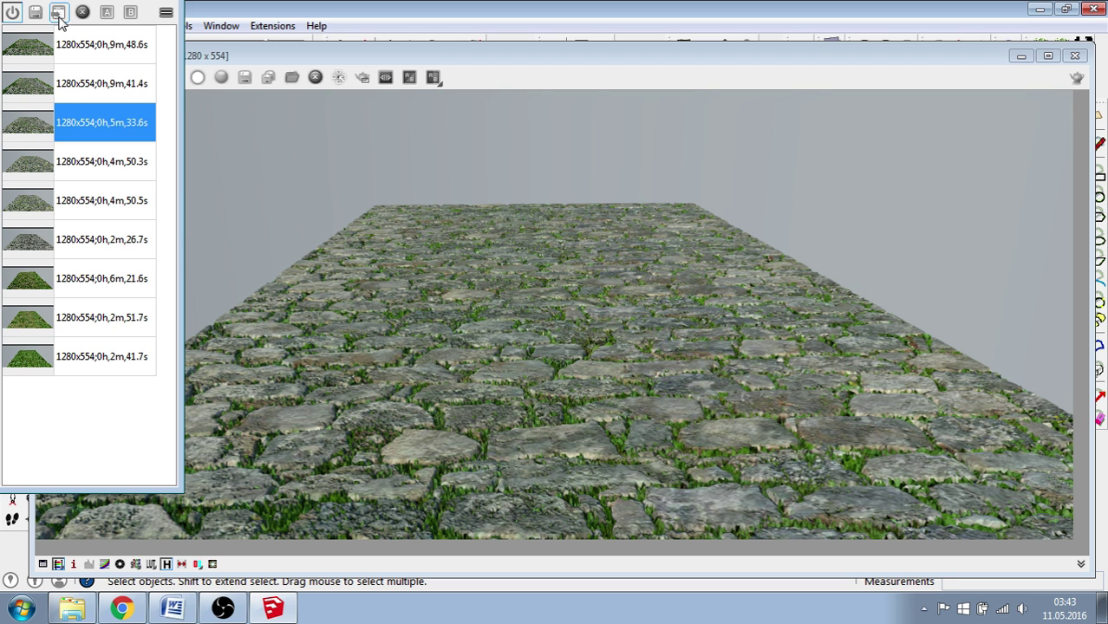
- Zoom over the loaded grass-jointed cobblestone render, then bring up the Word notes
click(485, 477)
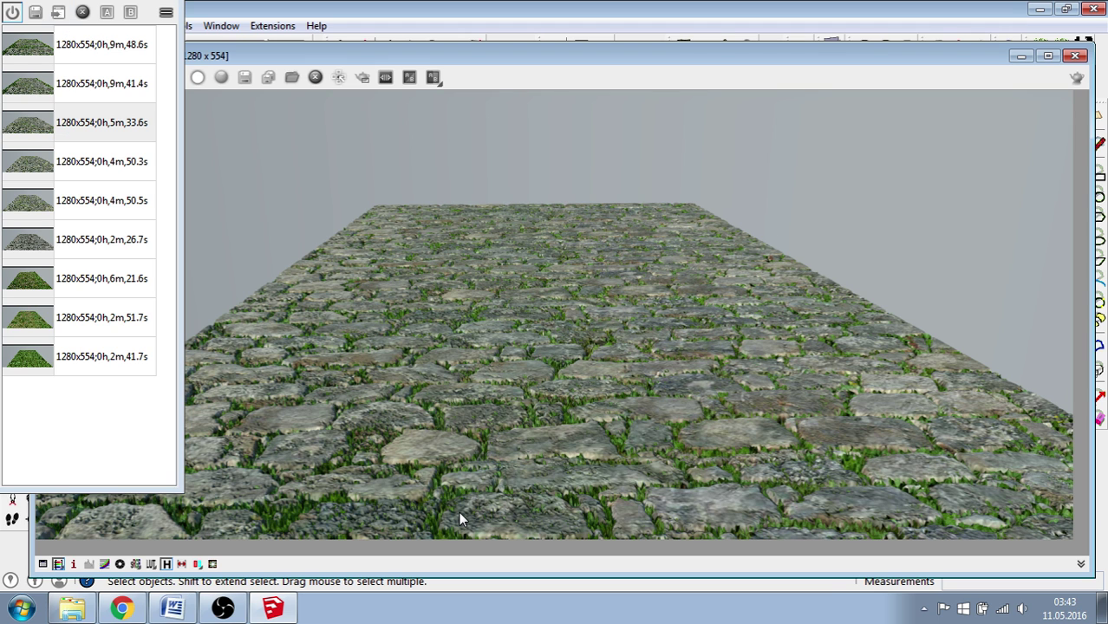
scroll(460, 517, up, 2)
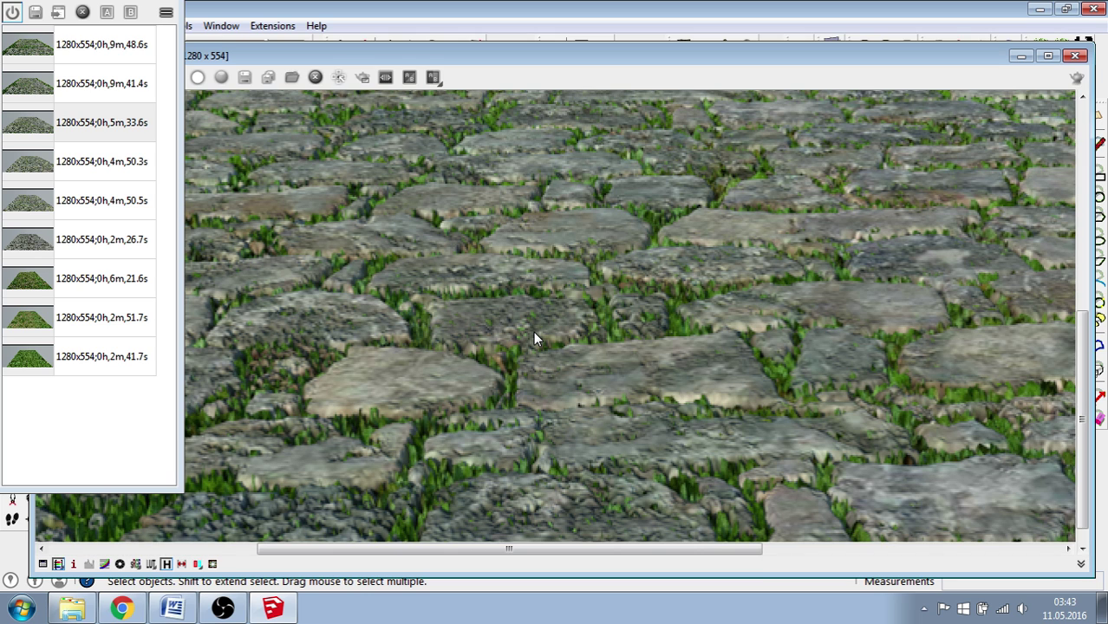
scroll(534, 333, down, 2)
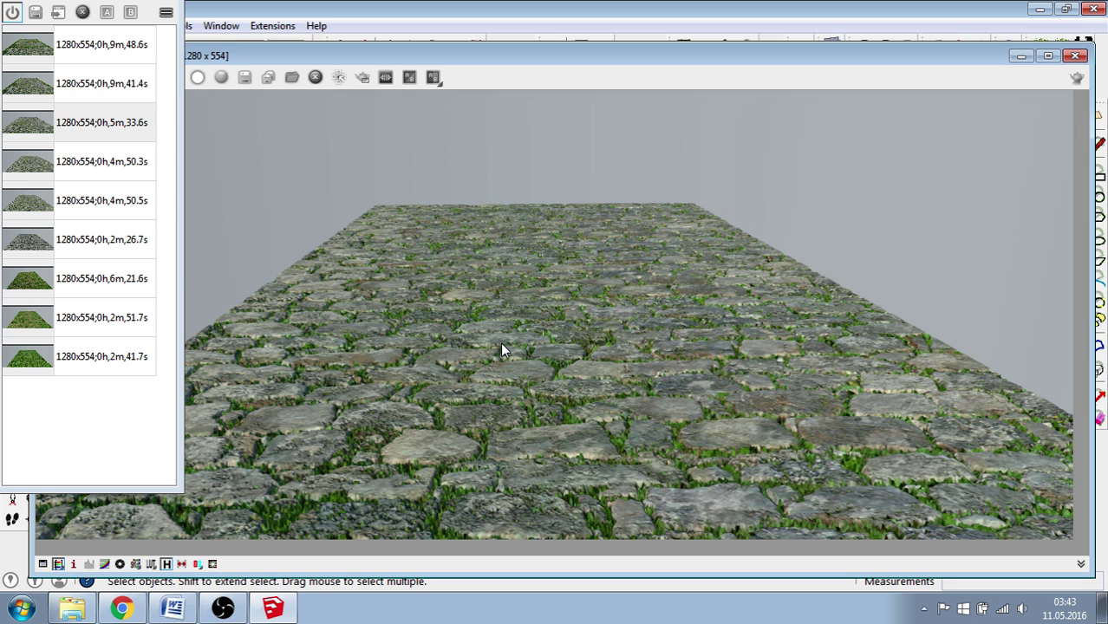
click(172, 608)
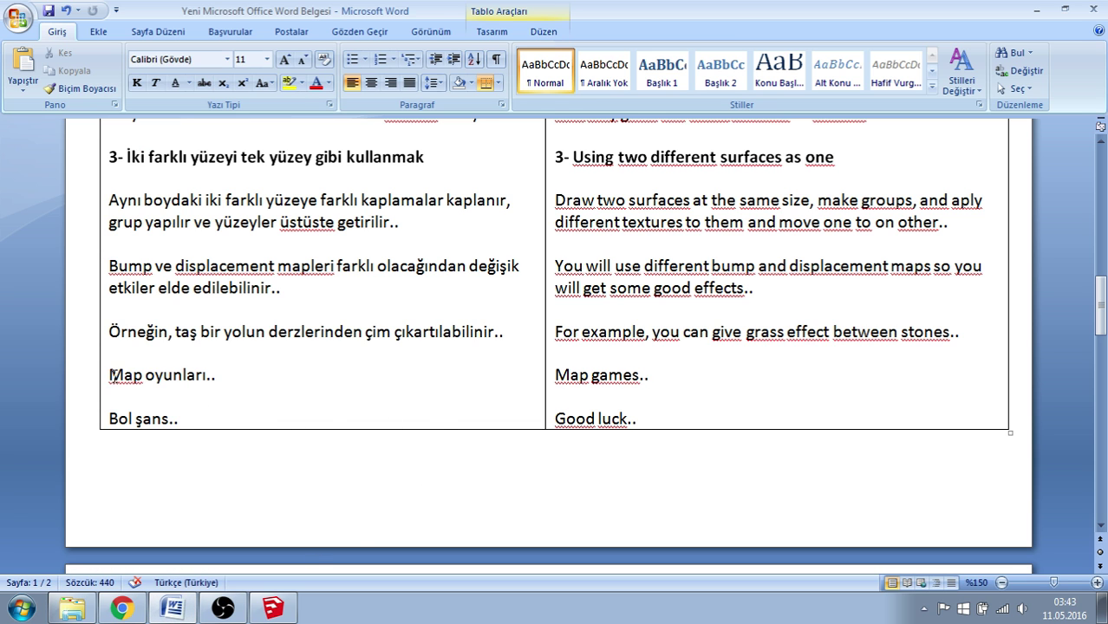
- Highlight the 'Map oyunları..' and 'Map games..' lines in Word, then close the V-Ray render window
click(104, 377)
click(124, 375)
drag(110, 375, 227, 376)
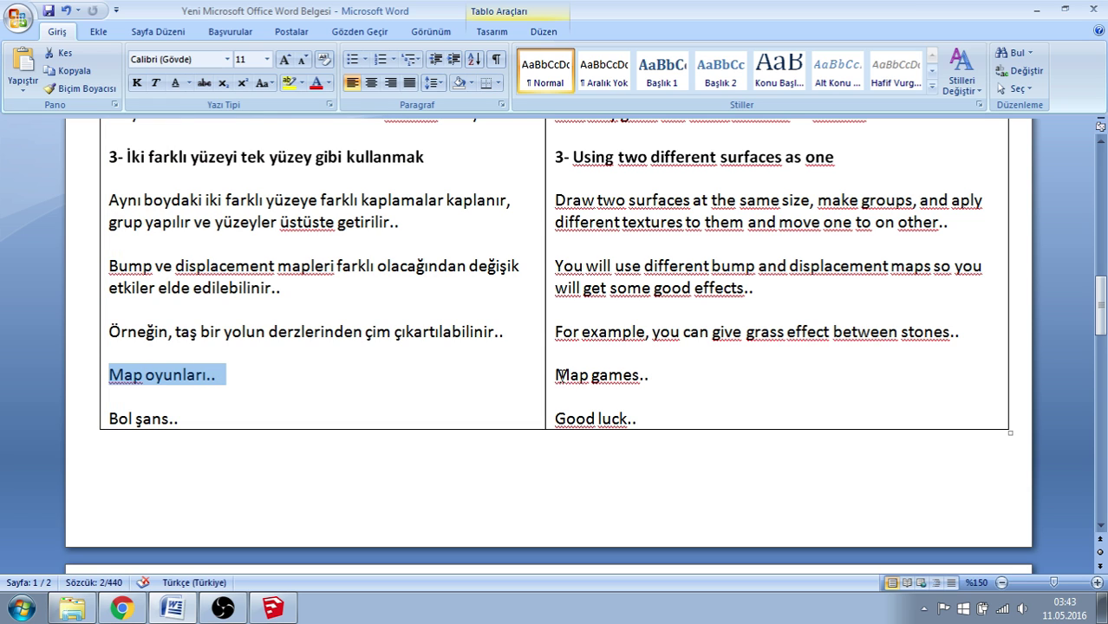
drag(559, 374, 659, 376)
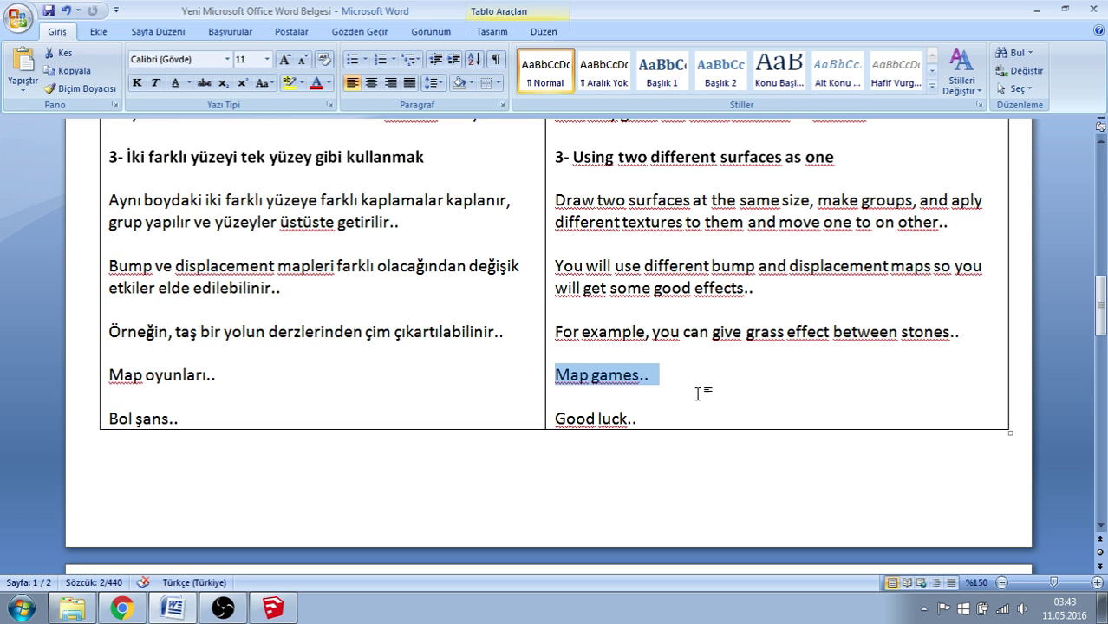
click(656, 394)
click(273, 609)
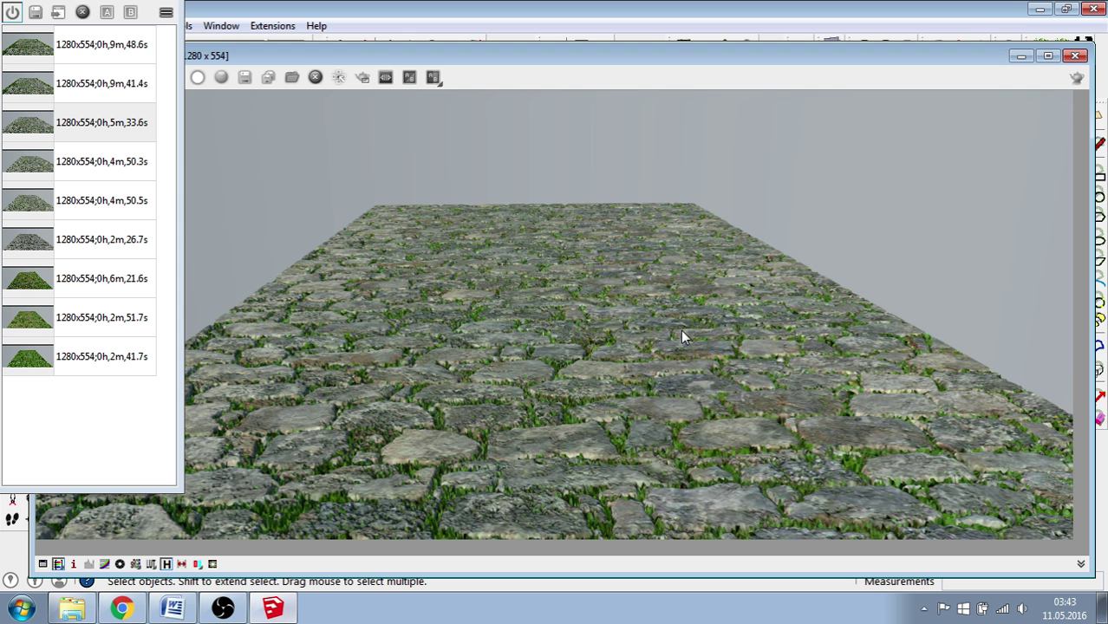
click(1073, 57)
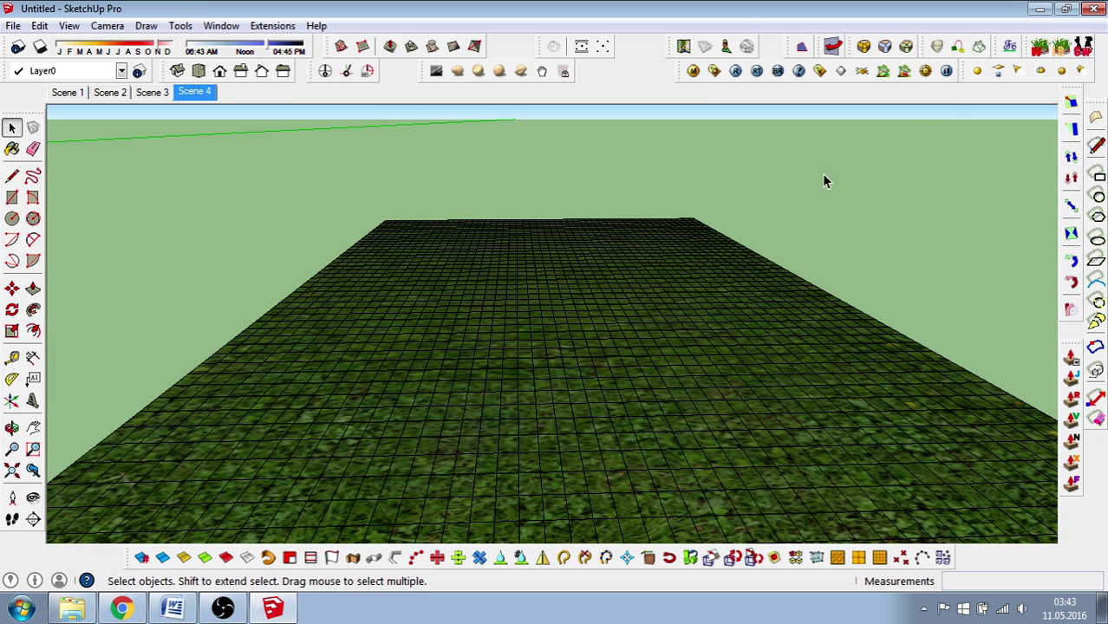
- Assign the bitmap image maniwallbp2_Test3 as a texture map in the TwoSurface material
click(694, 71)
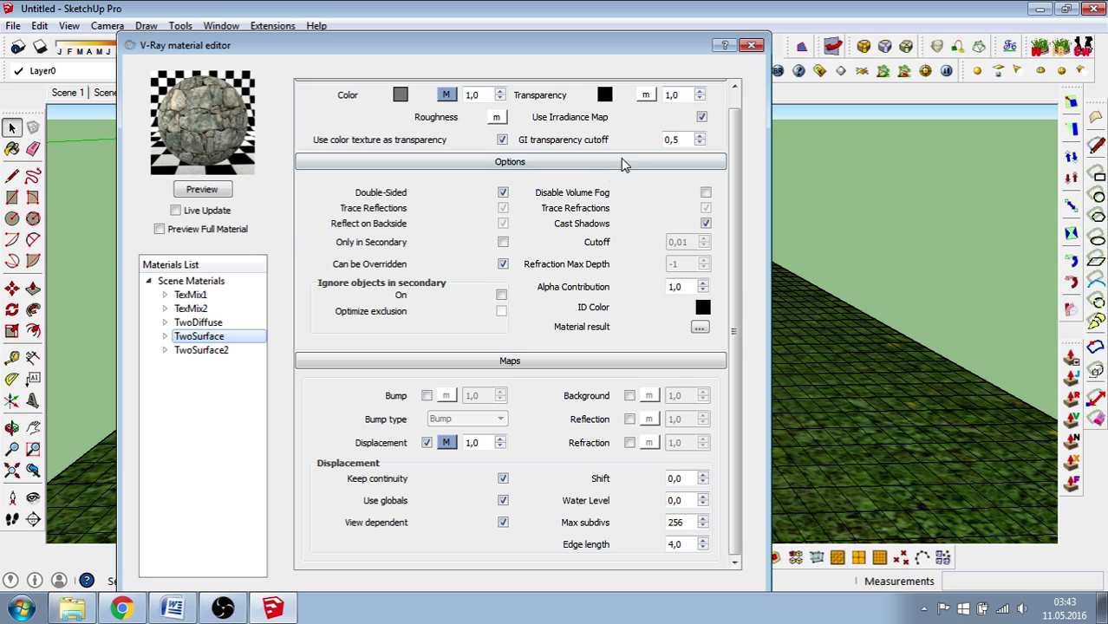
click(648, 95)
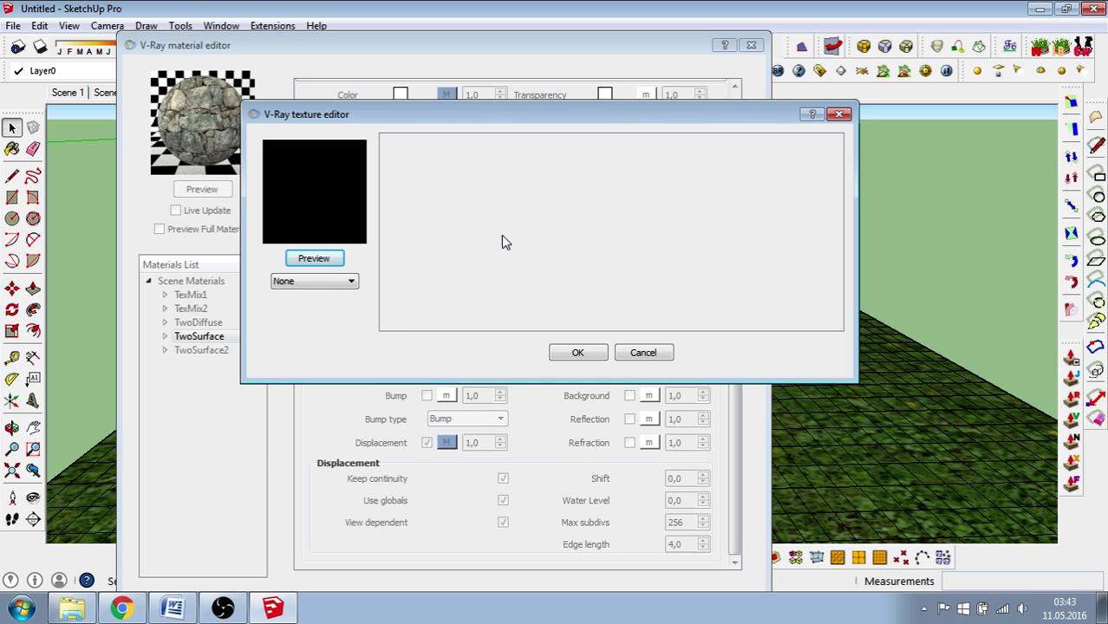
click(333, 284)
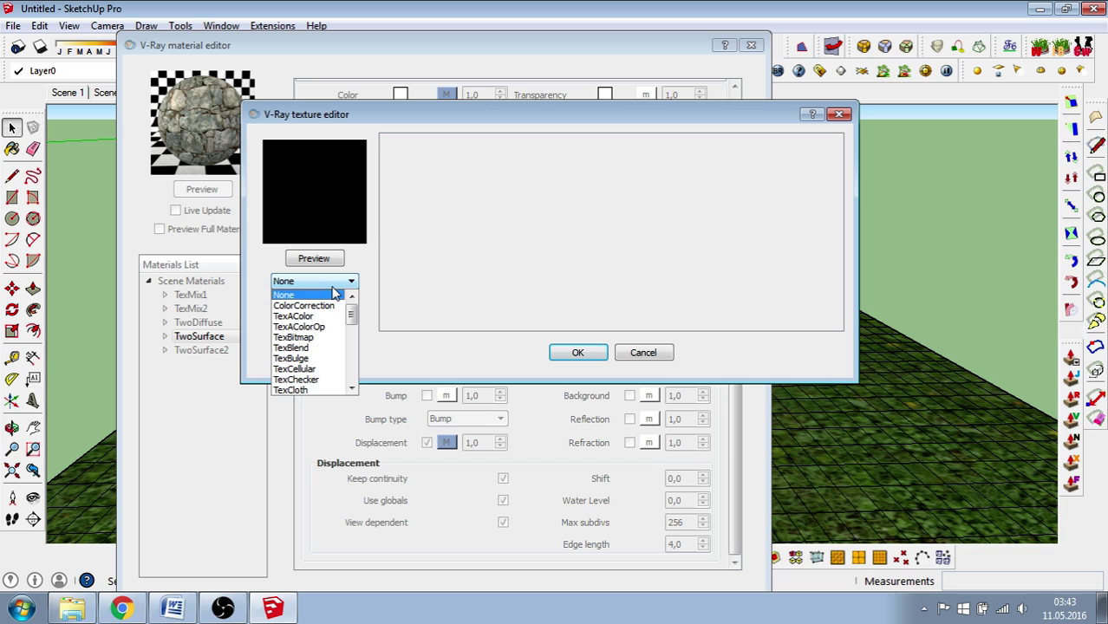
click(307, 337)
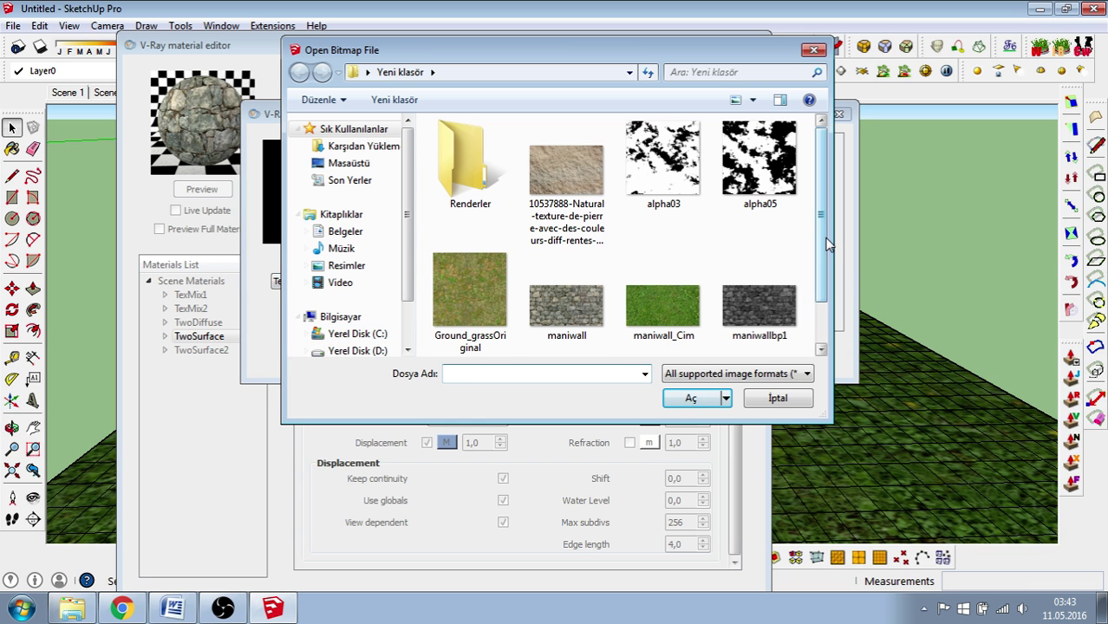
drag(821, 233, 822, 290)
click(768, 309)
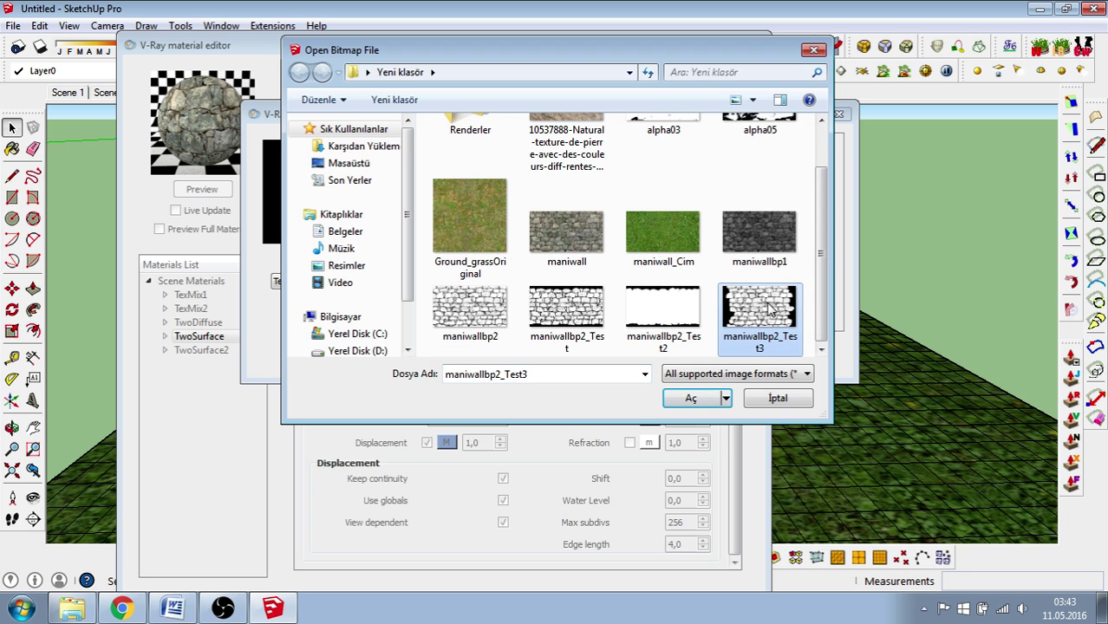
click(693, 397)
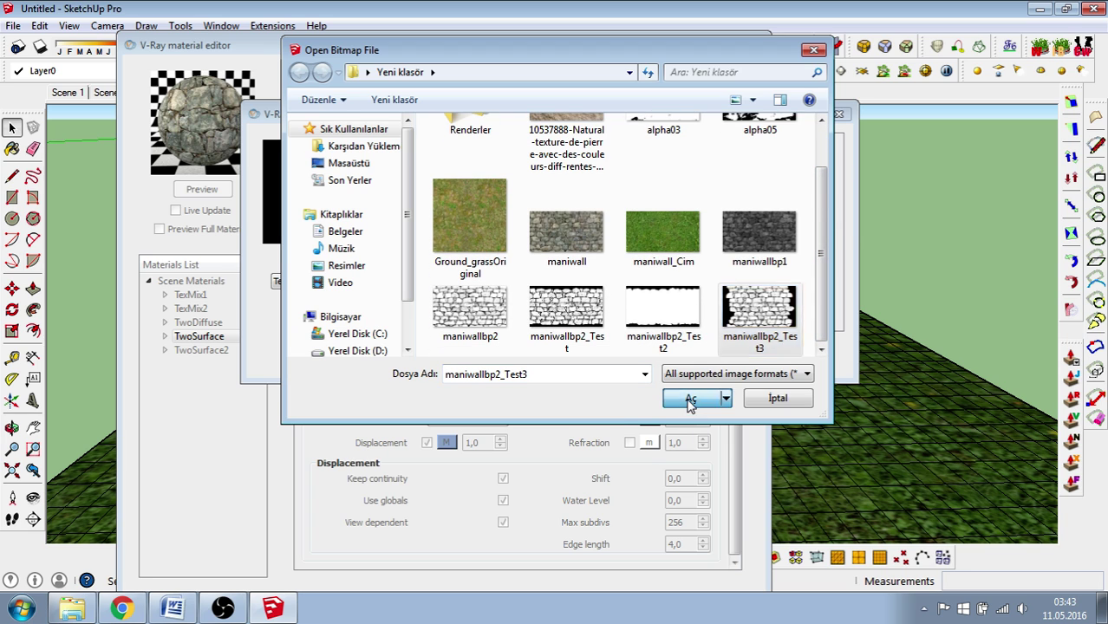
click(578, 352)
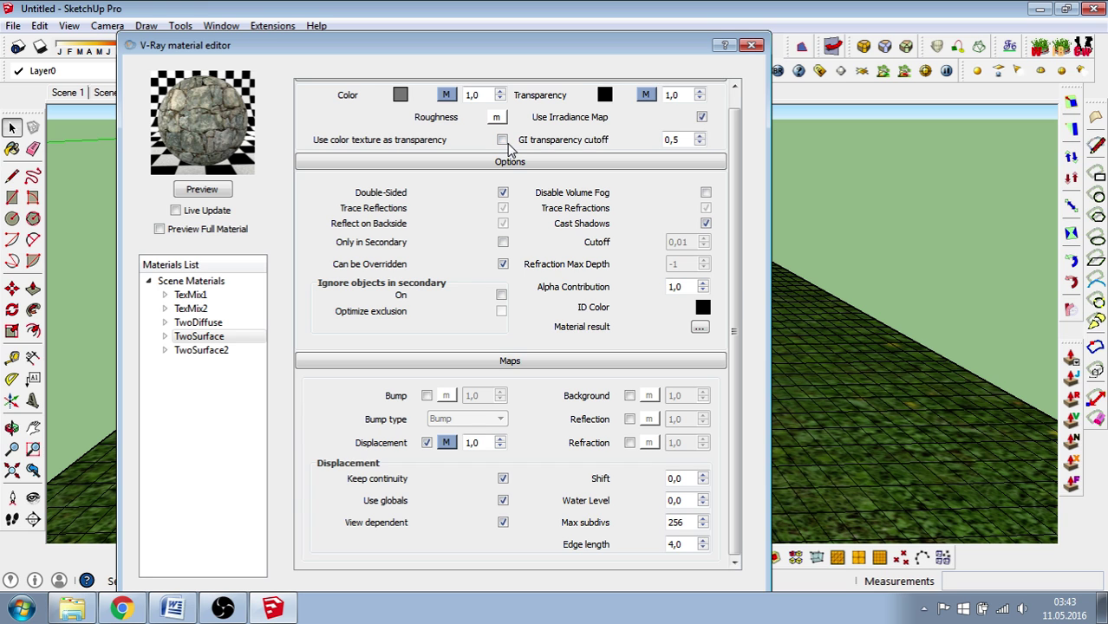
- Replace the displacement map image with maniwallbp2_Test3
click(446, 443)
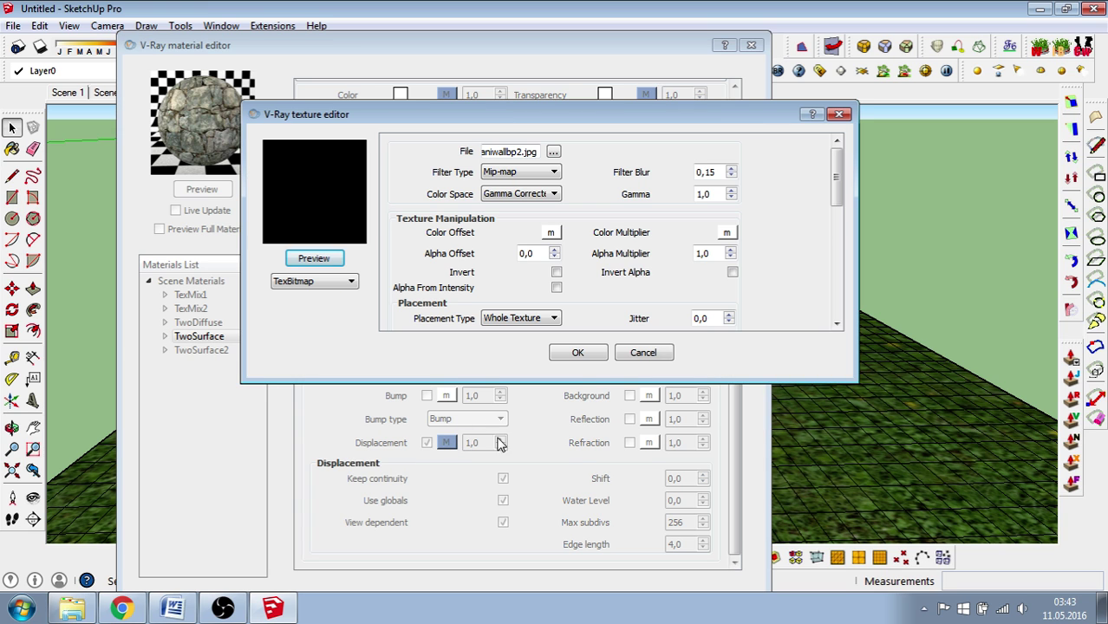
click(554, 151)
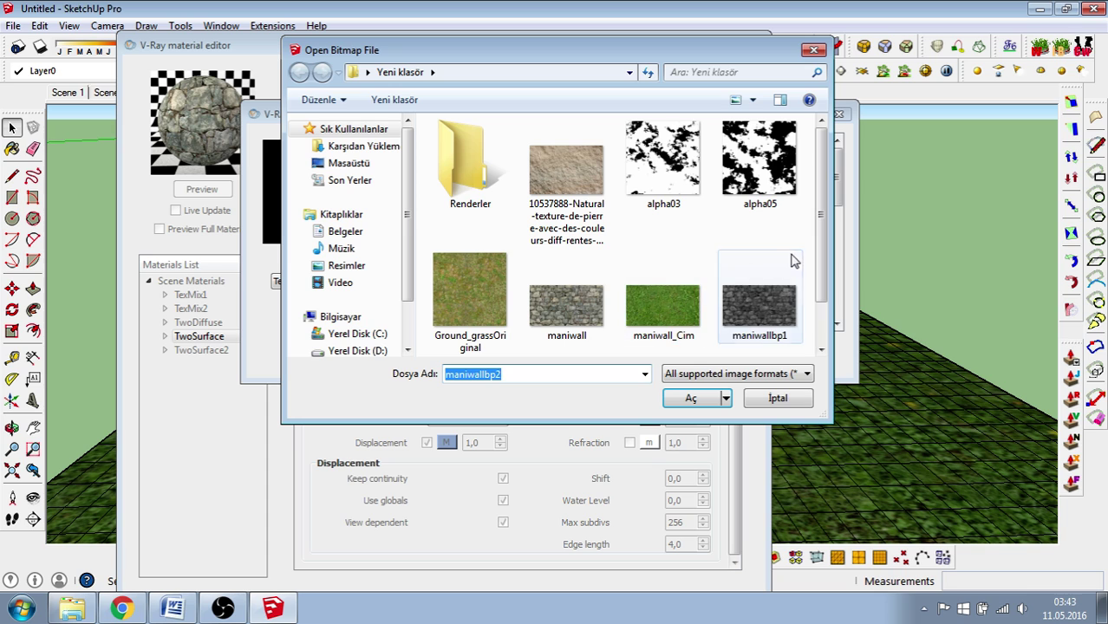
scroll(820, 222, down, 2)
click(767, 312)
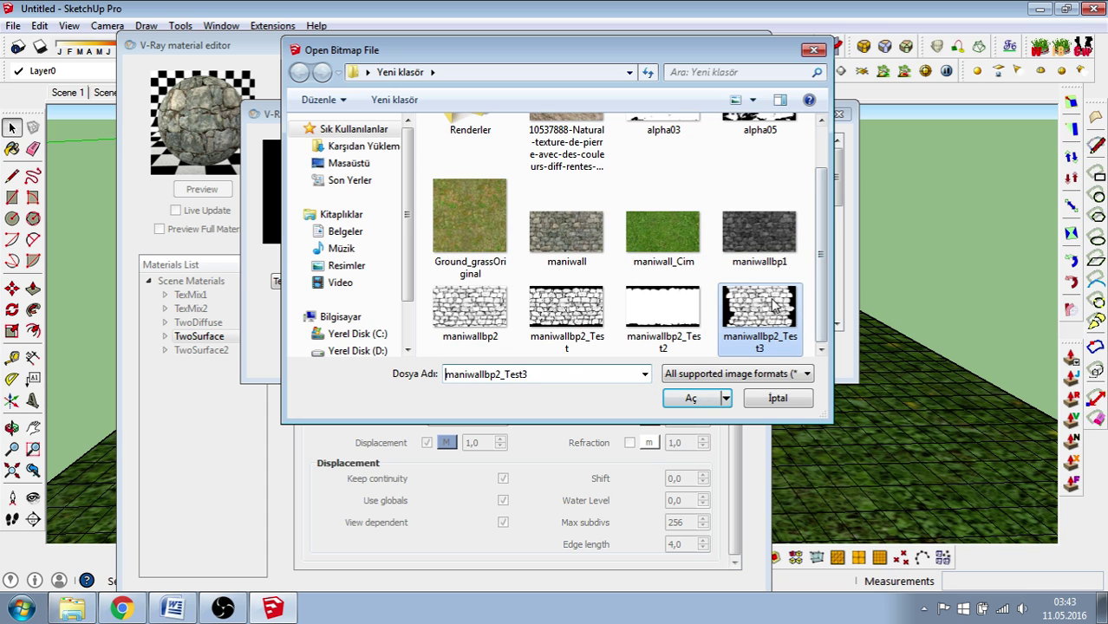
click(692, 399)
click(580, 357)
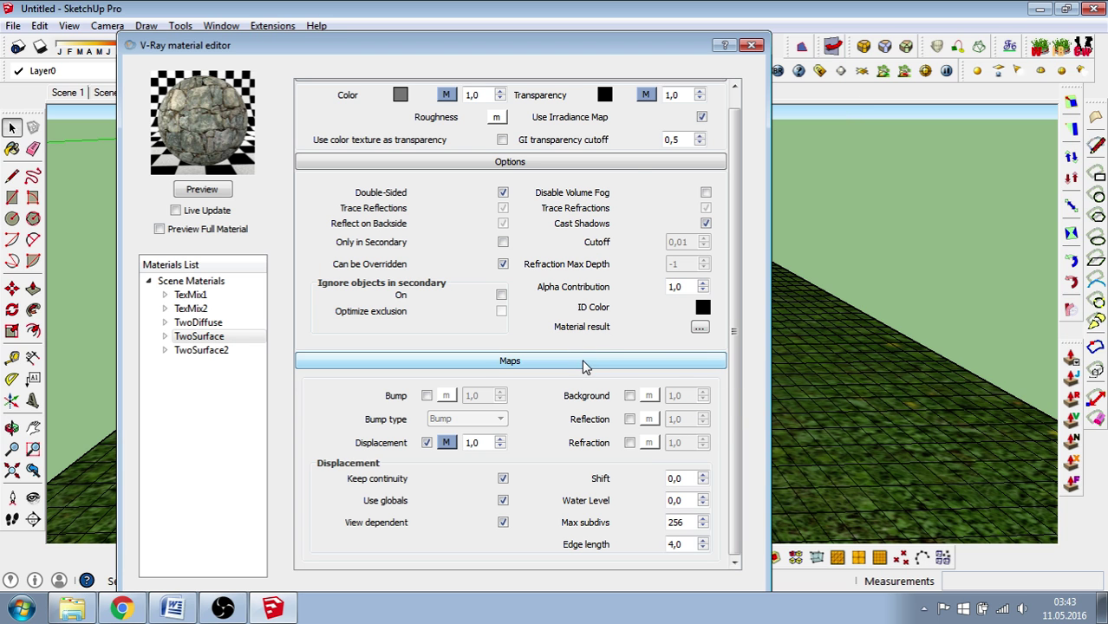
- Invert the transparency map image and close the material editor
click(644, 95)
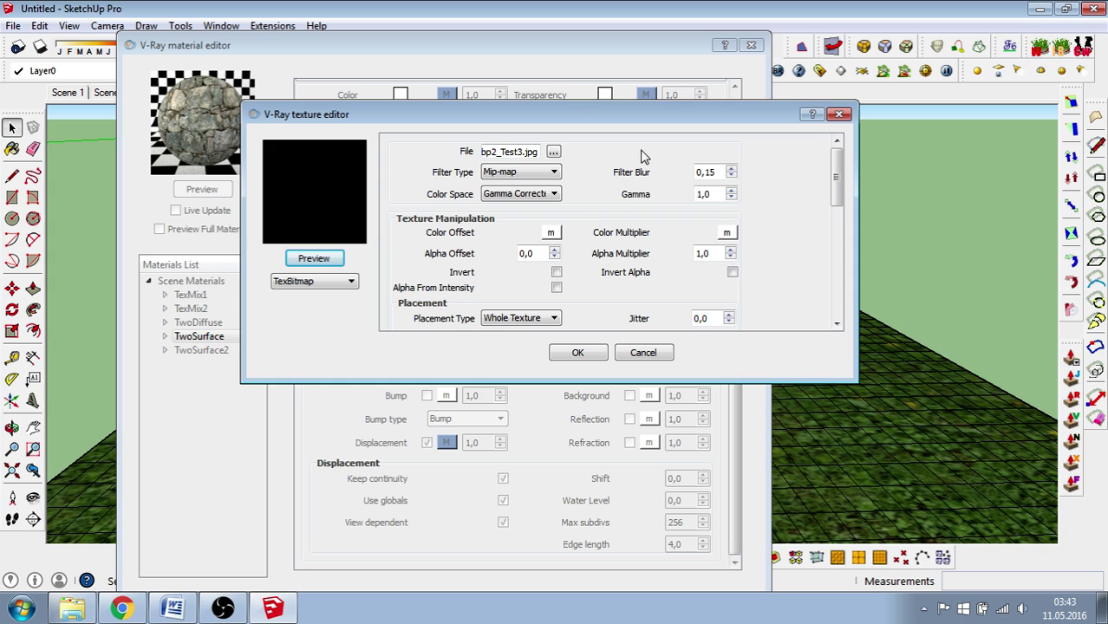
click(556, 273)
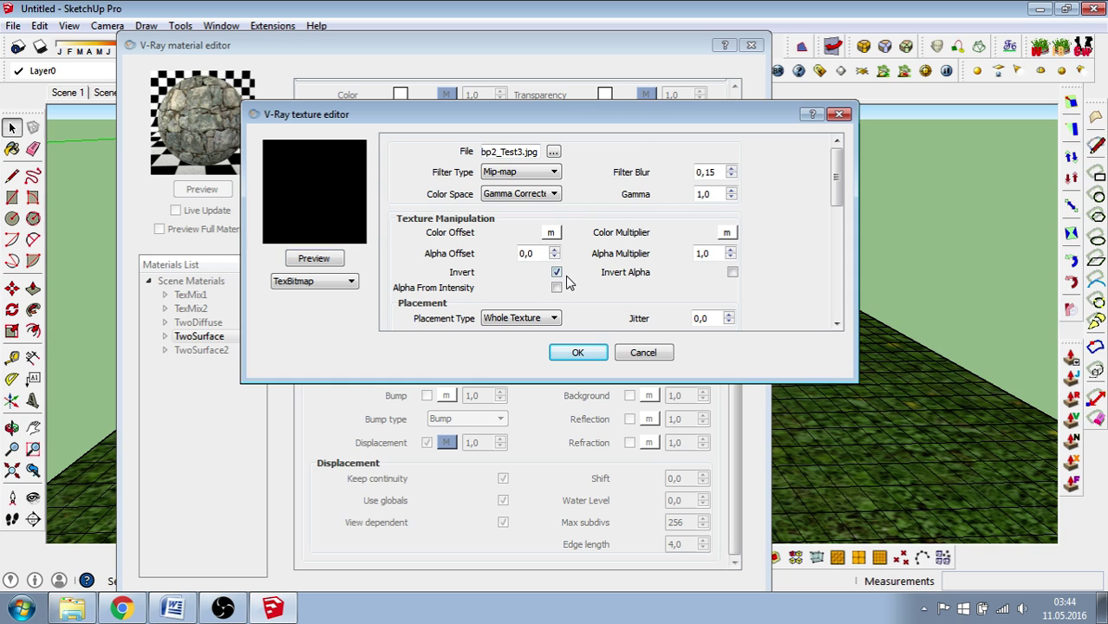
click(571, 365)
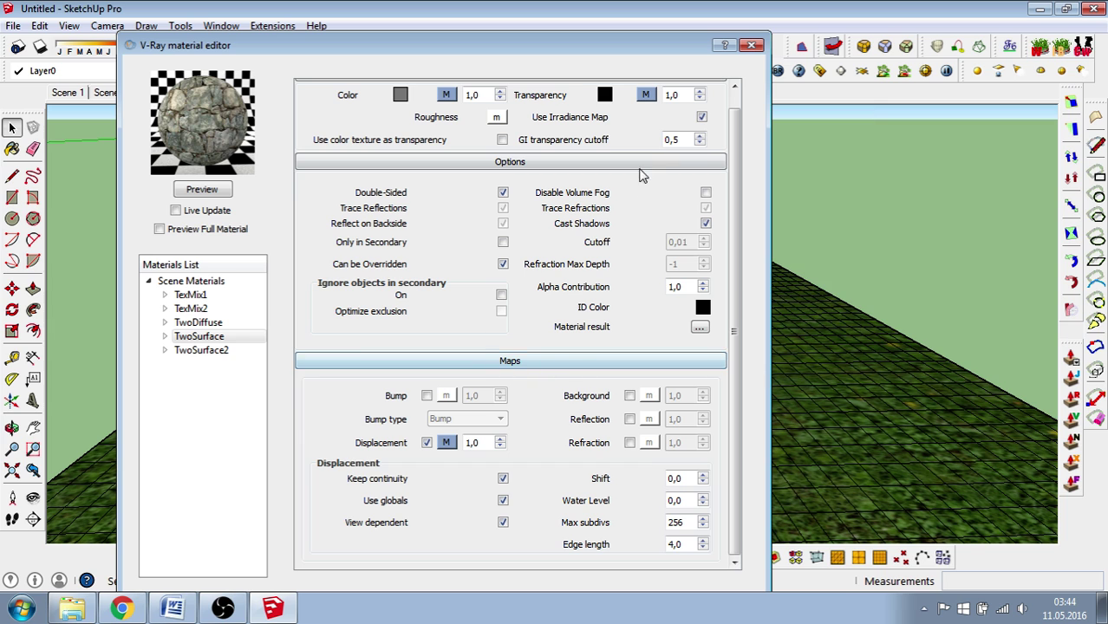
click(750, 45)
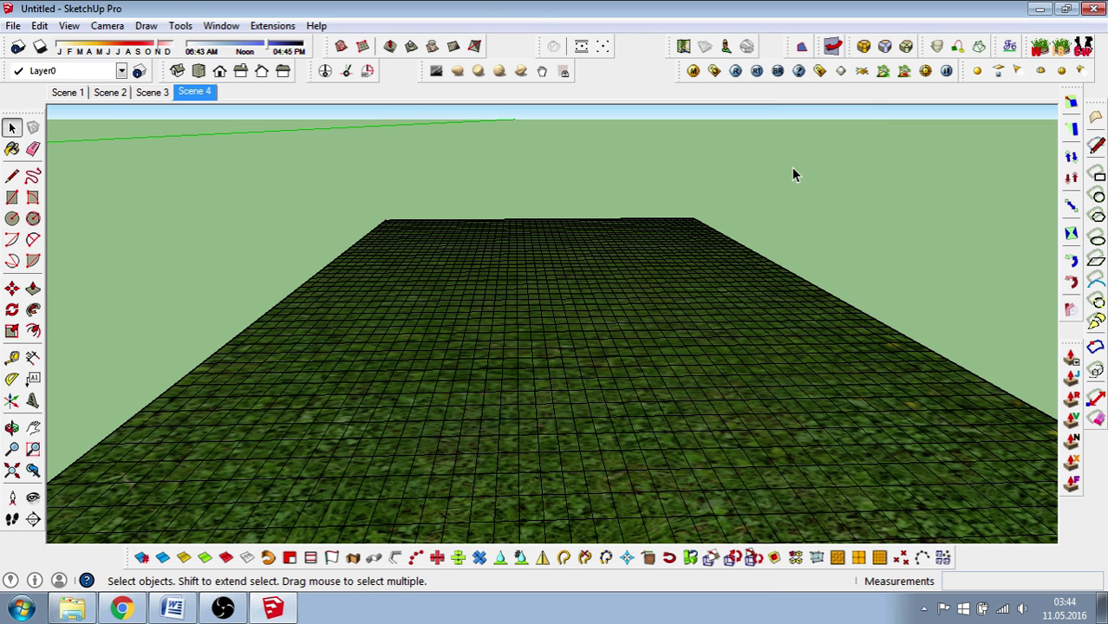
click(819, 70)
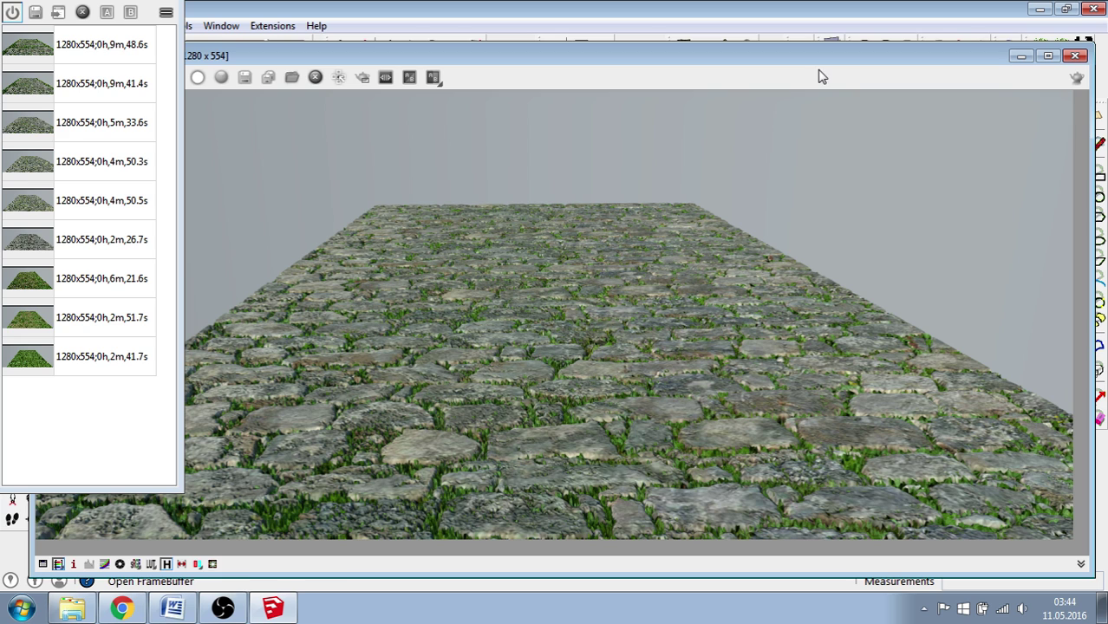
click(42, 94)
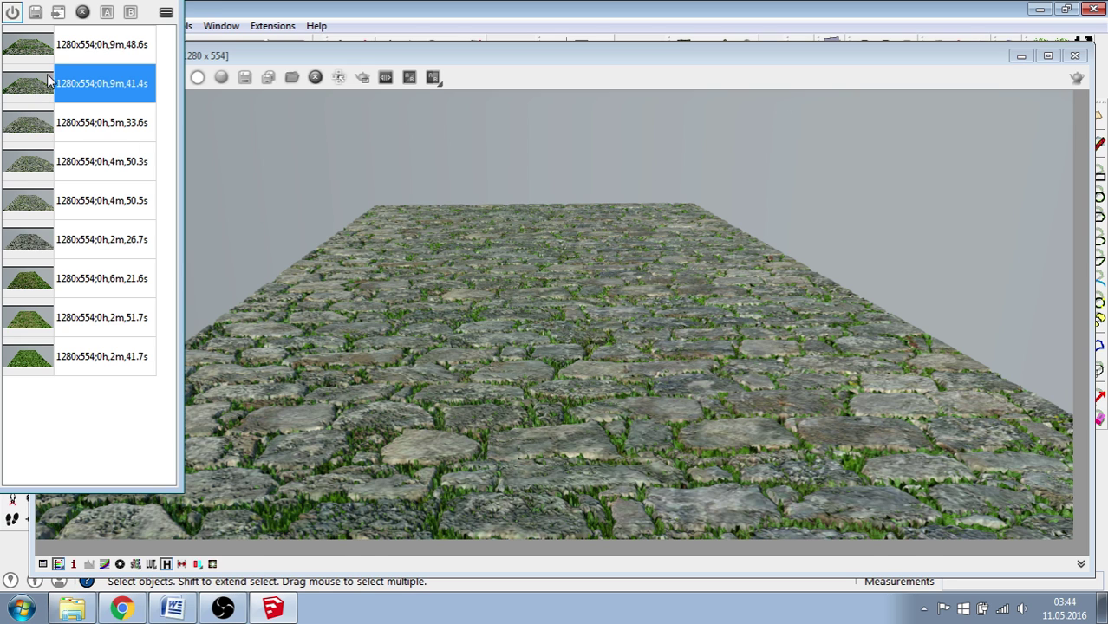
click(58, 13)
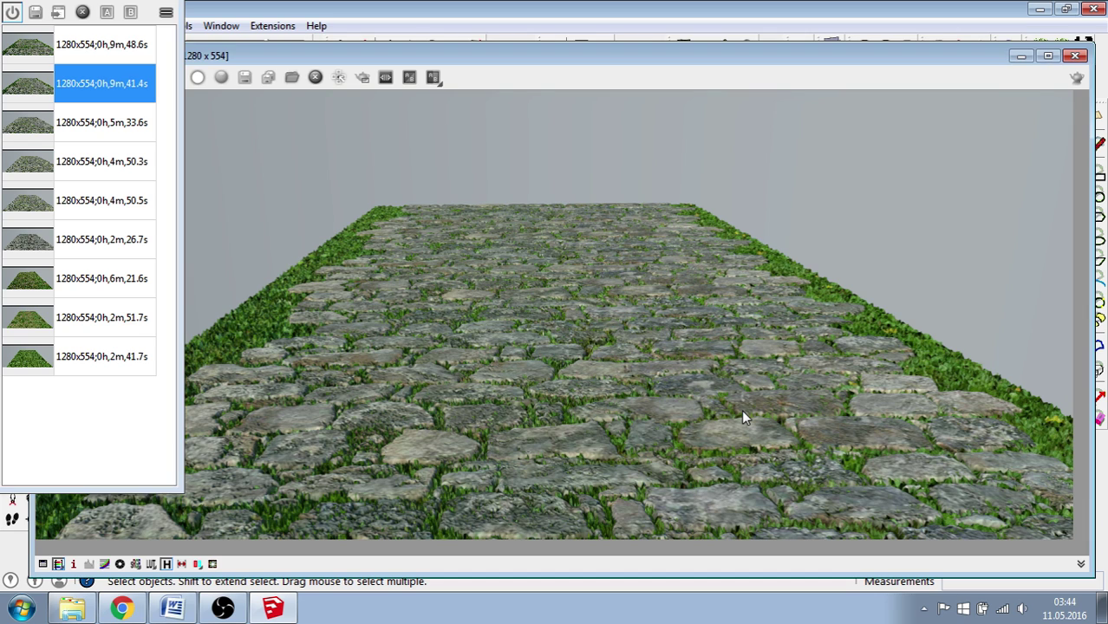
scroll(670, 469, up, 2)
scroll(670, 469, down, 2)
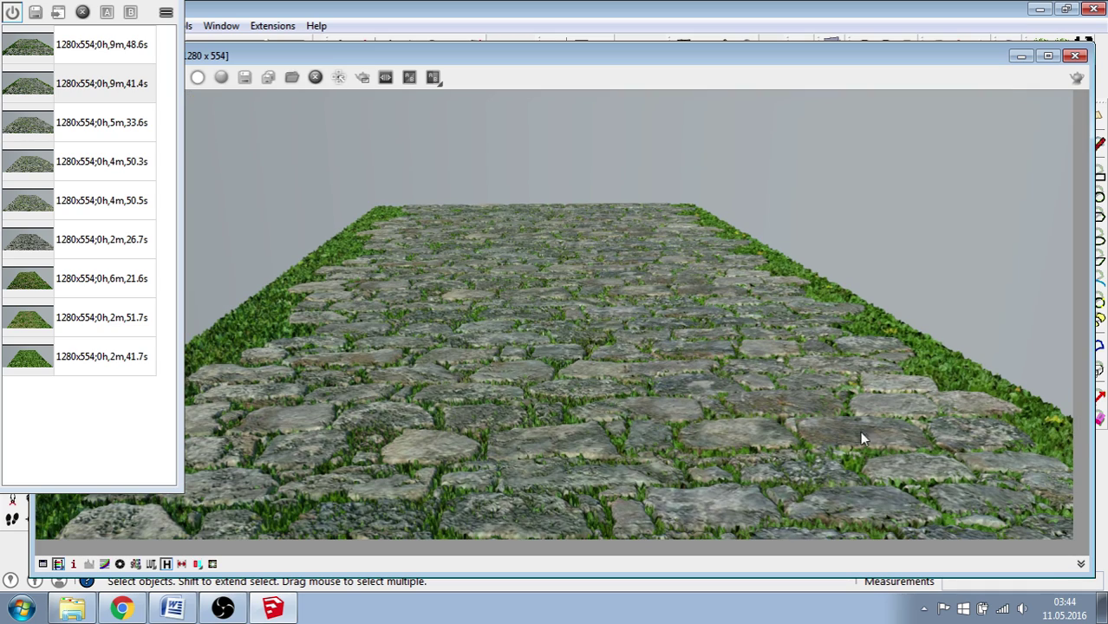
scroll(1057, 426, up, 2)
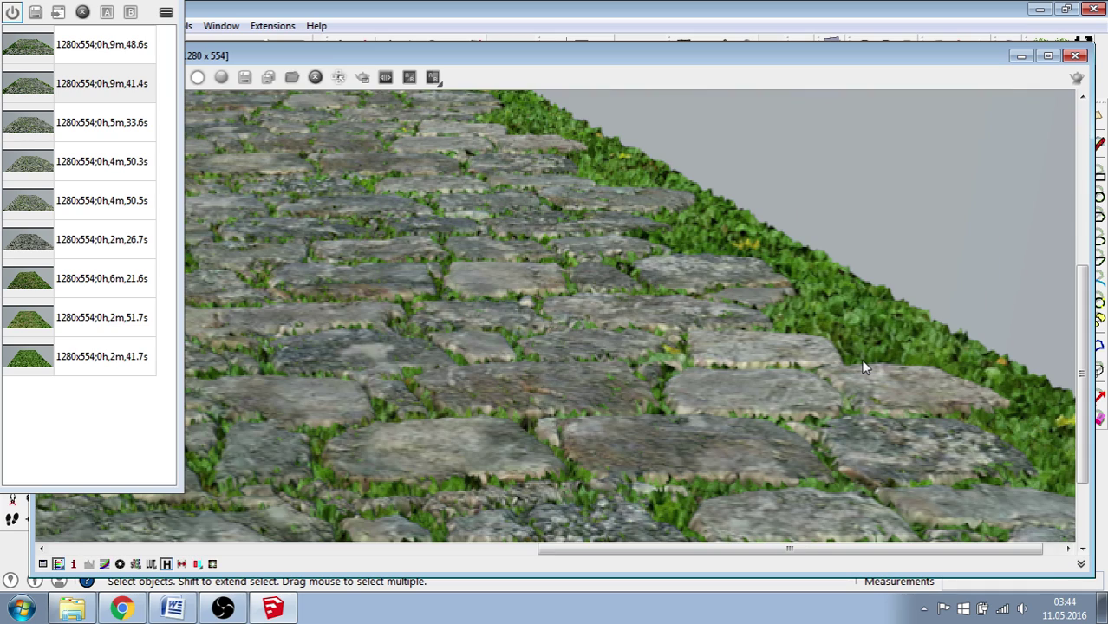
scroll(862, 369, down, 2)
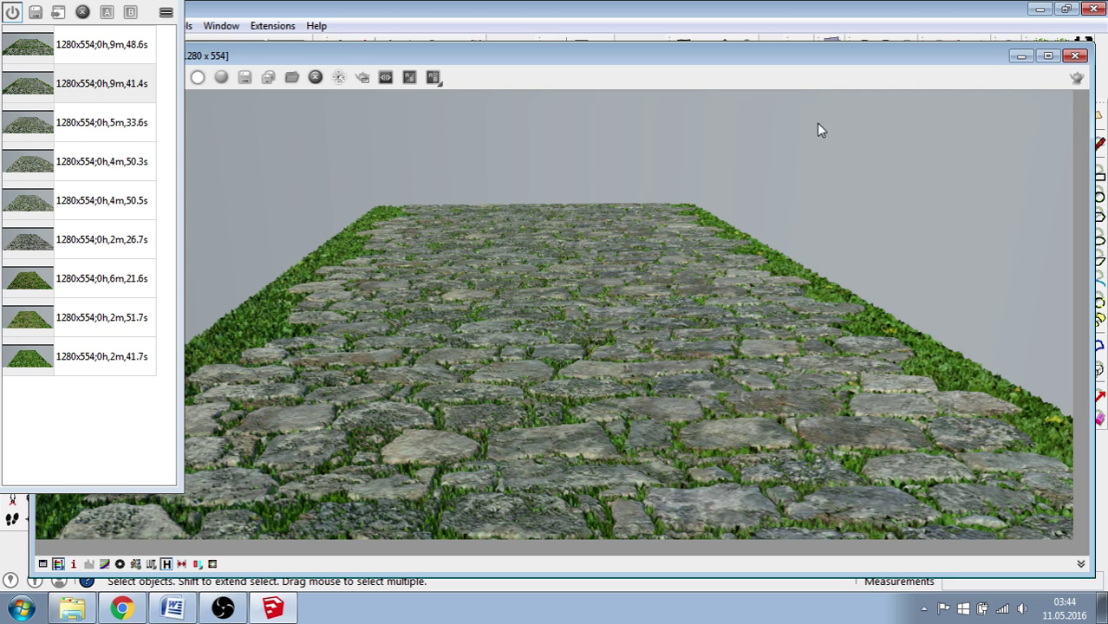
click(1075, 55)
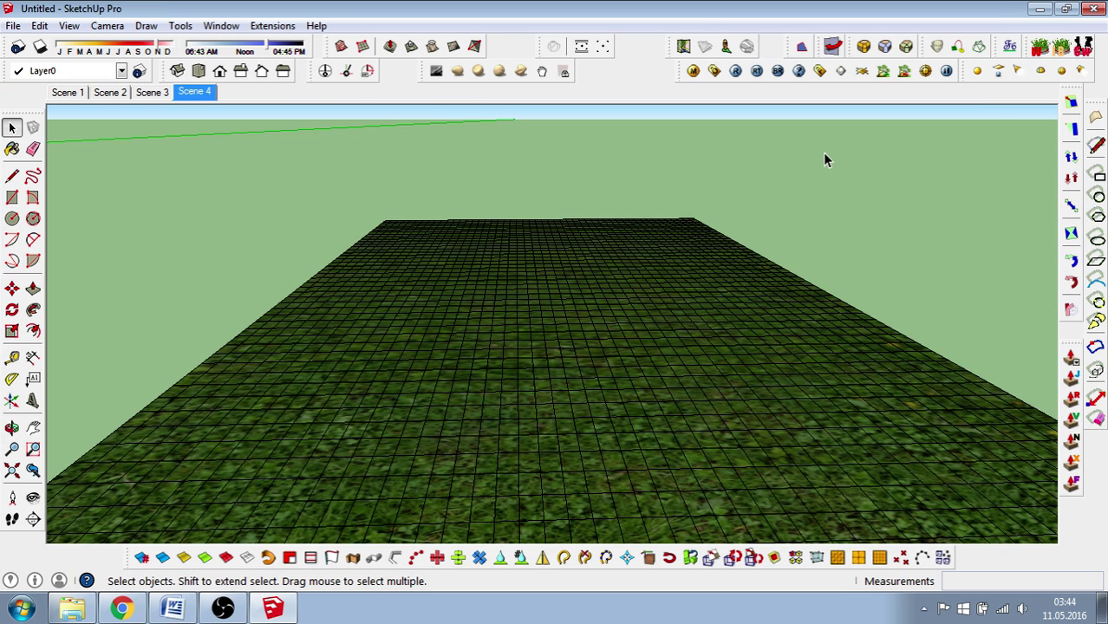
- Swap TwoSurface's transparency map image from maniwallbp2_Test3 to maniwallbp2_Test and close the editor
click(693, 70)
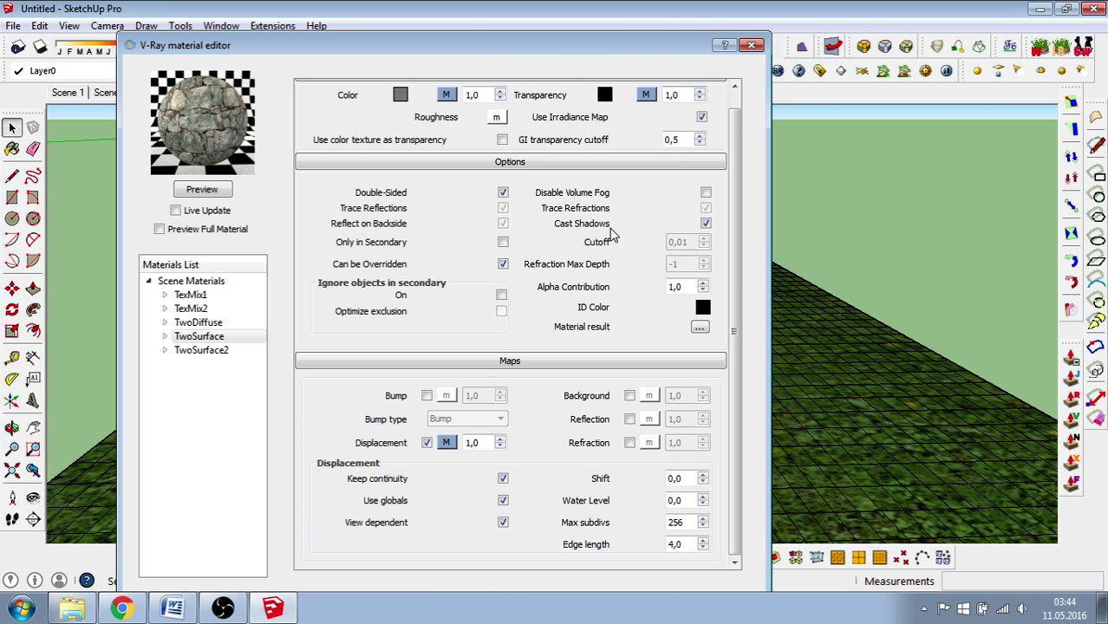
click(645, 95)
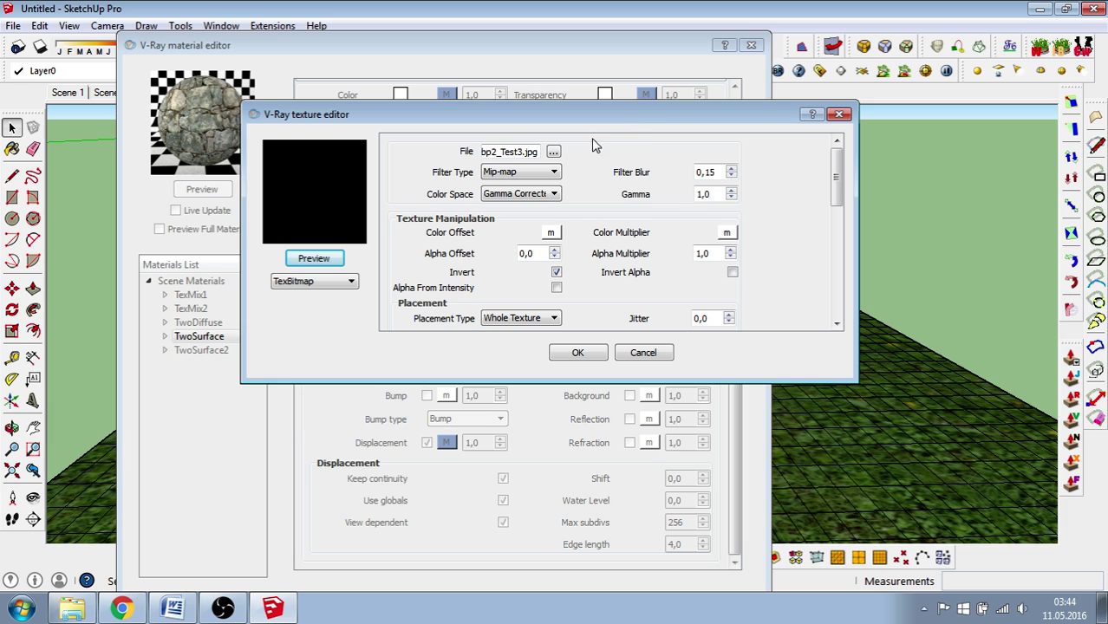
click(553, 152)
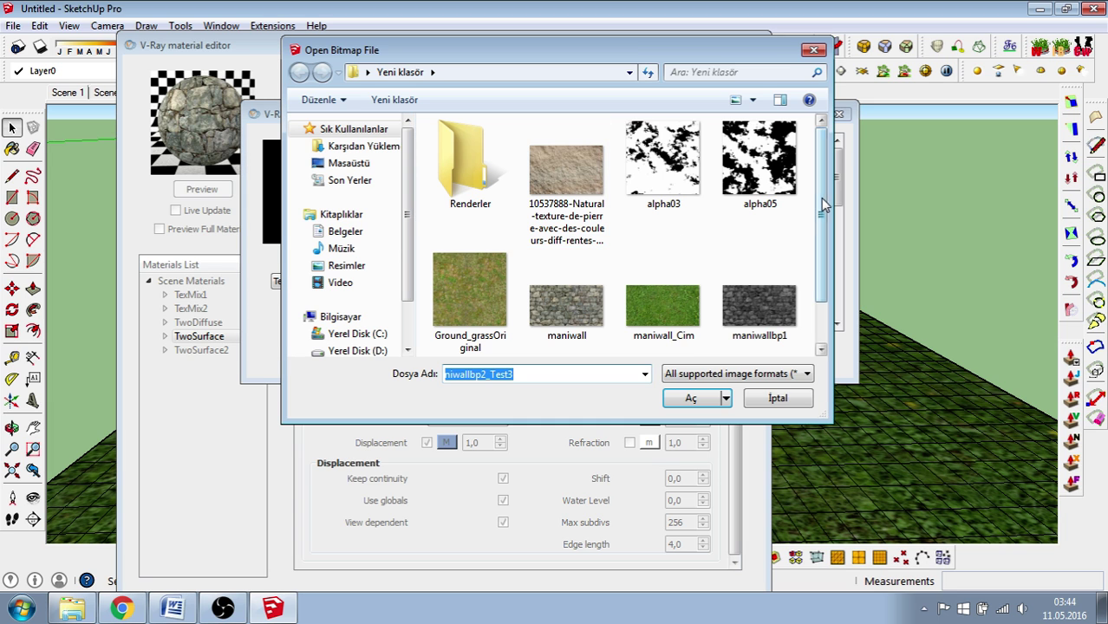
scroll(824, 201, down, 2)
click(589, 310)
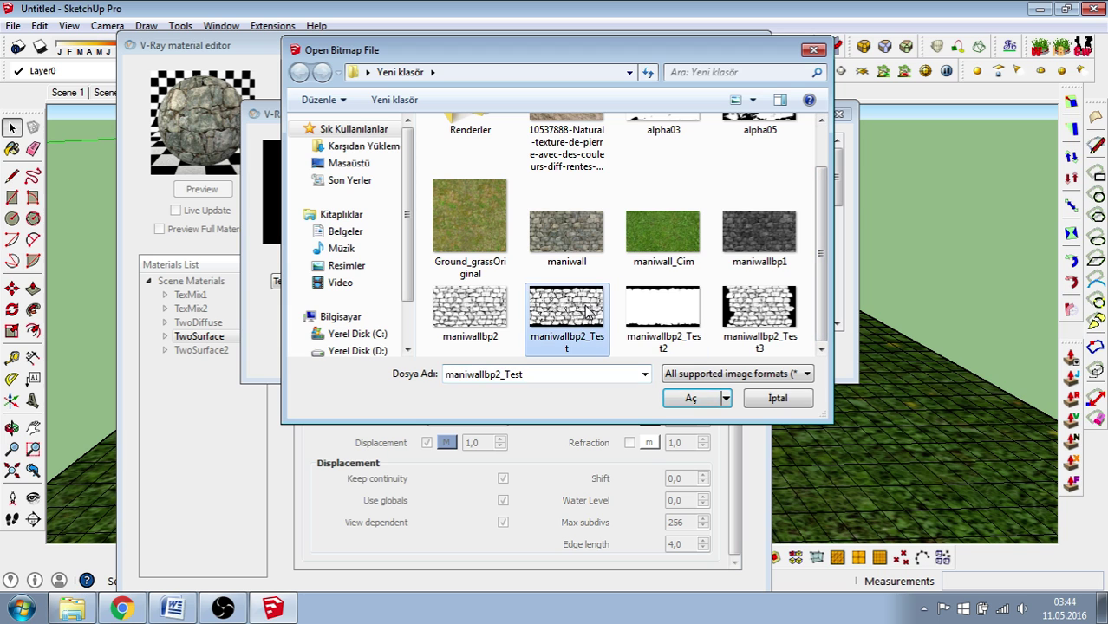
click(690, 398)
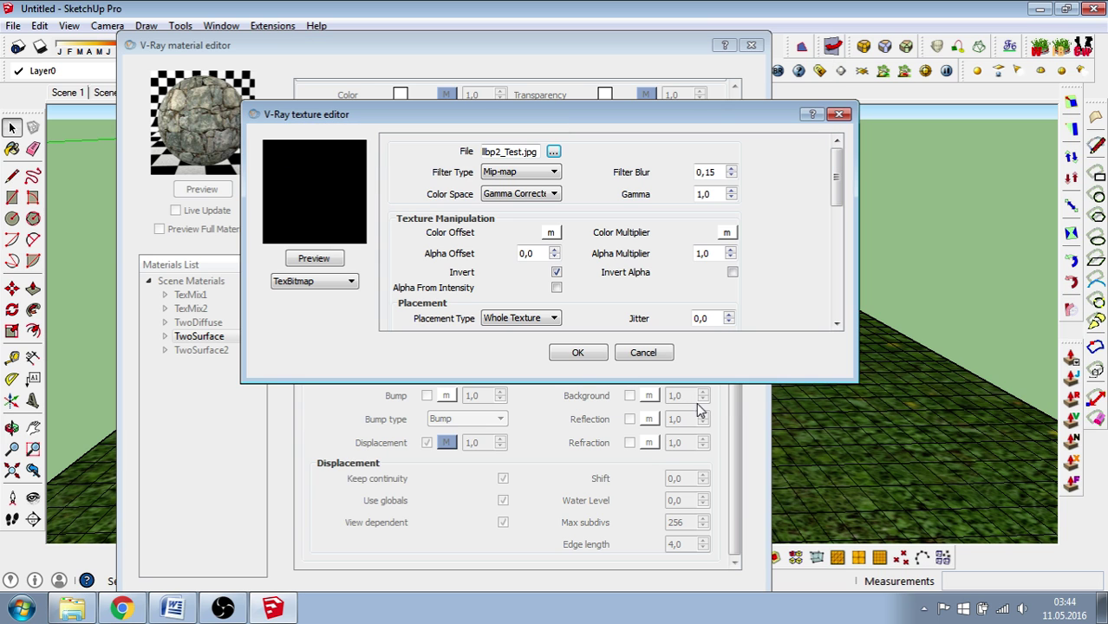
click(578, 354)
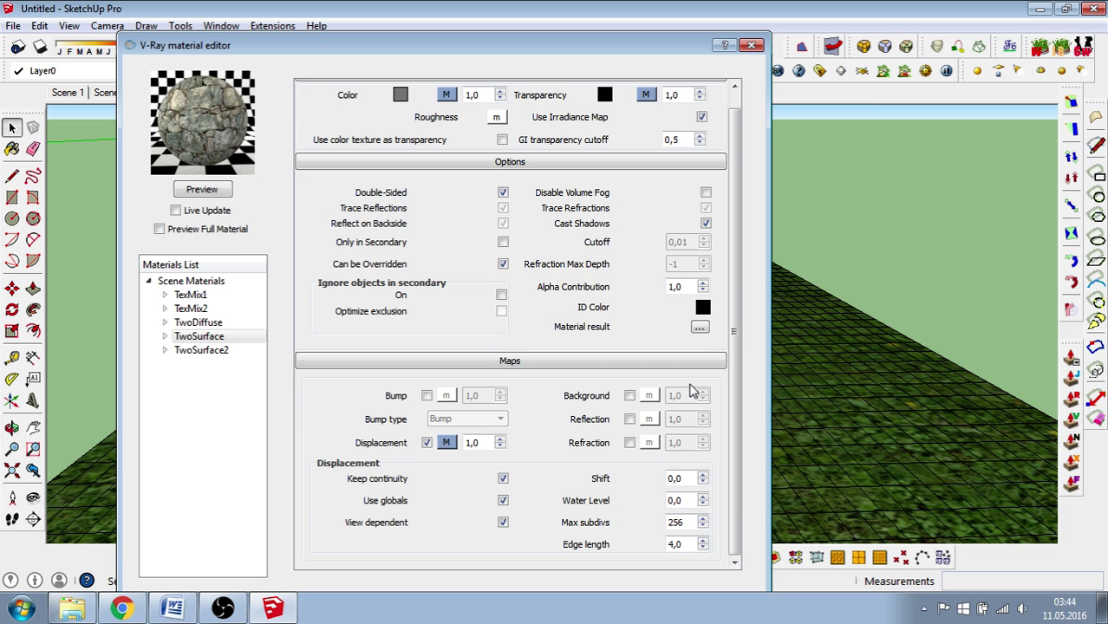
click(751, 45)
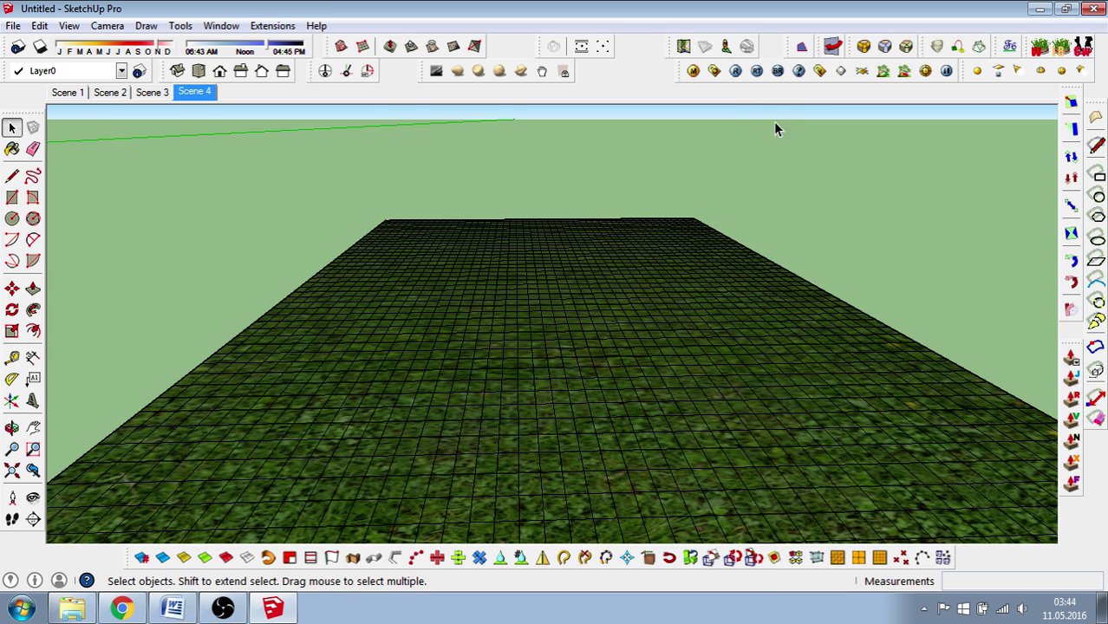
- Load the first history render (9m 48.6s) in the V-Ray frame buffer
click(820, 71)
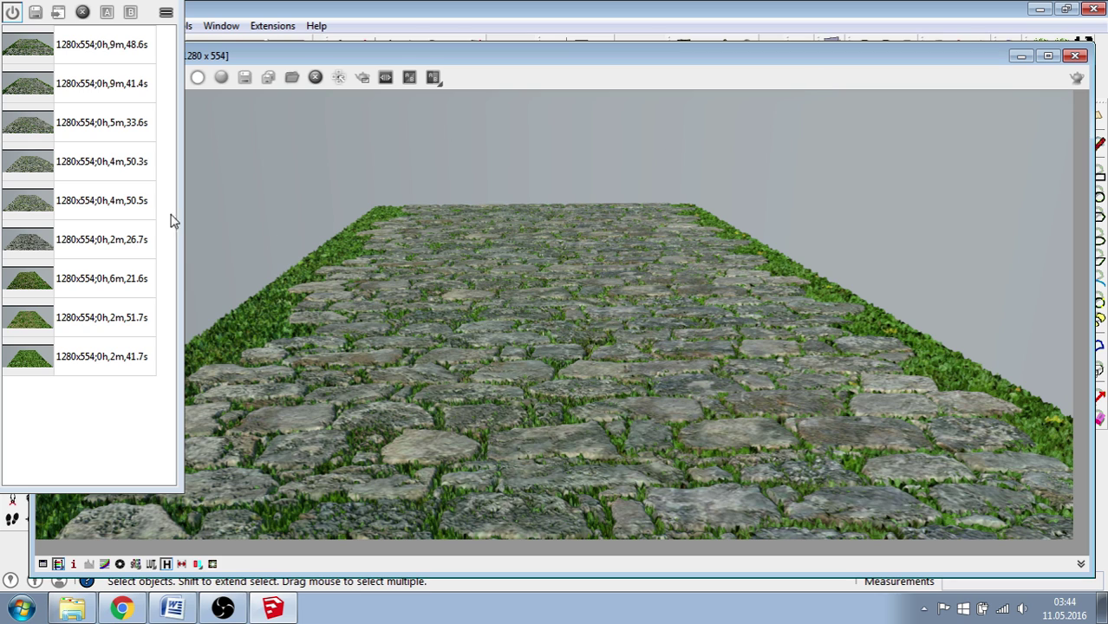
click(24, 48)
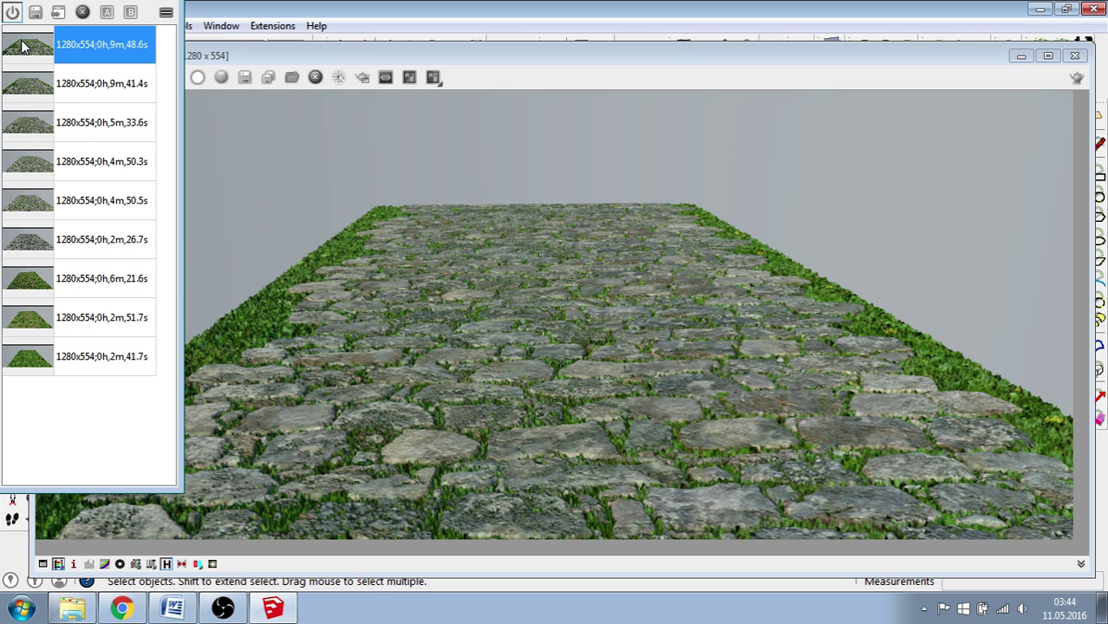
click(59, 15)
- Hide the render history panel, zoom over the render, then switch to the Word notes
click(532, 392)
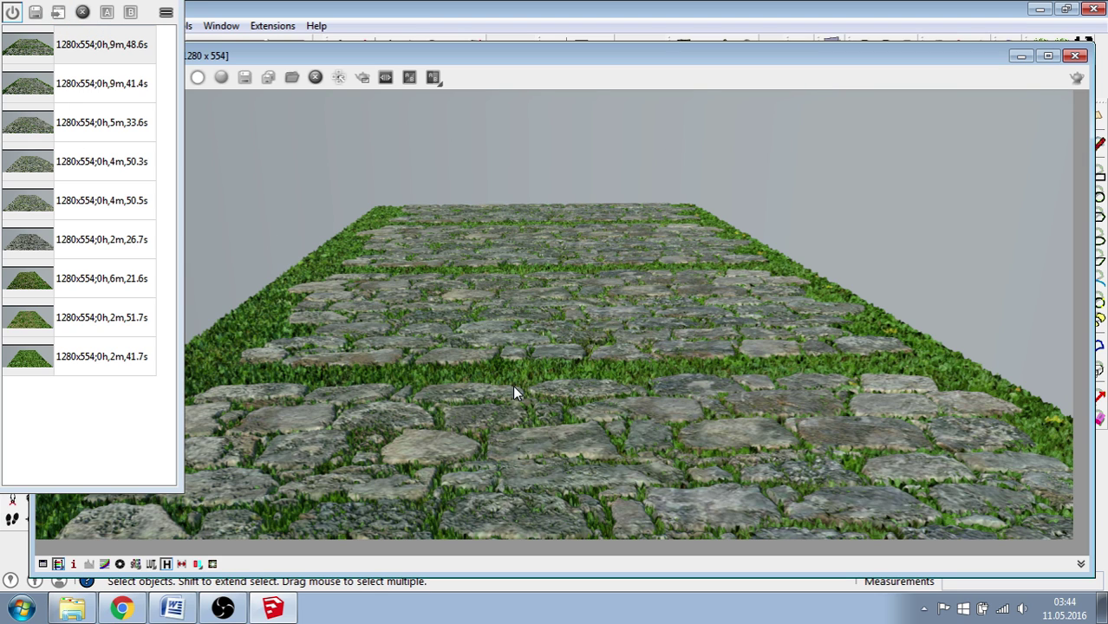
click(170, 564)
scroll(482, 398, up, 1)
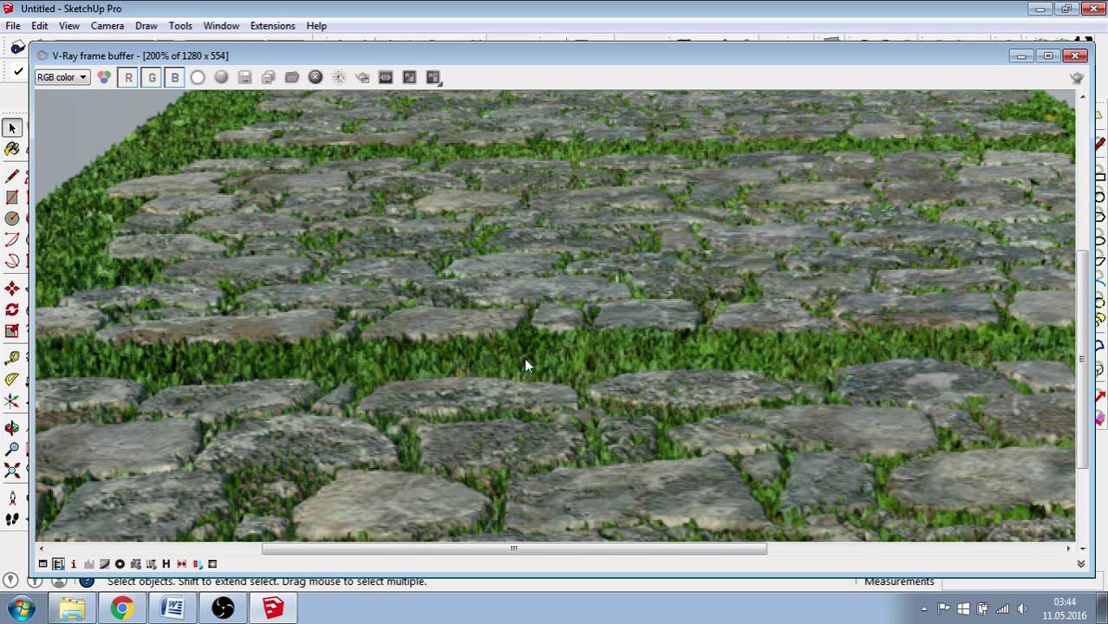
scroll(545, 368, down, 1)
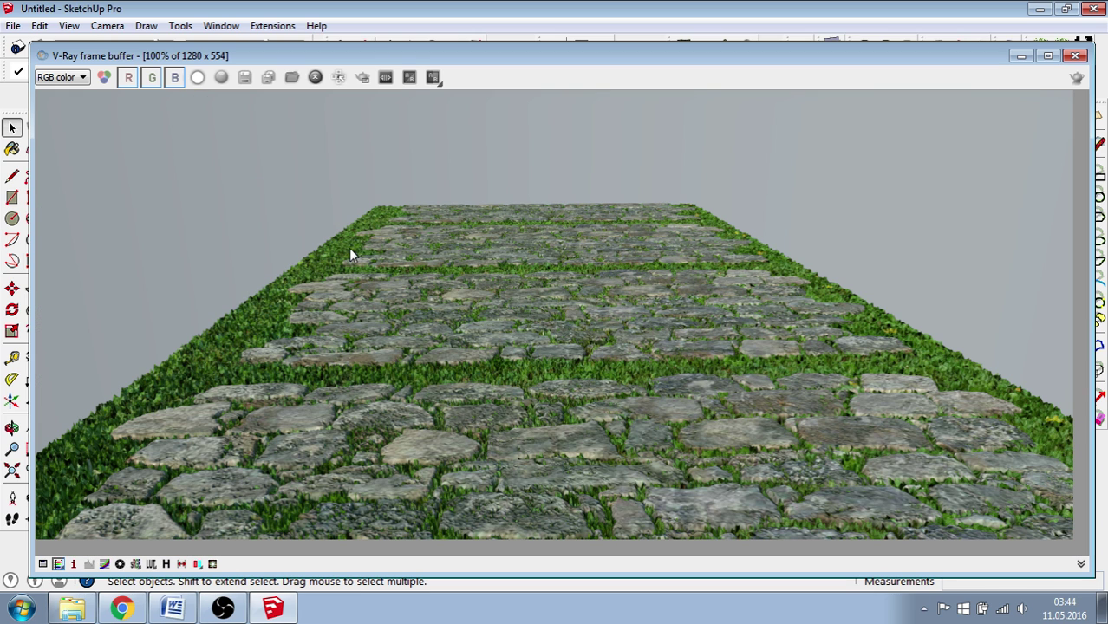
click(172, 608)
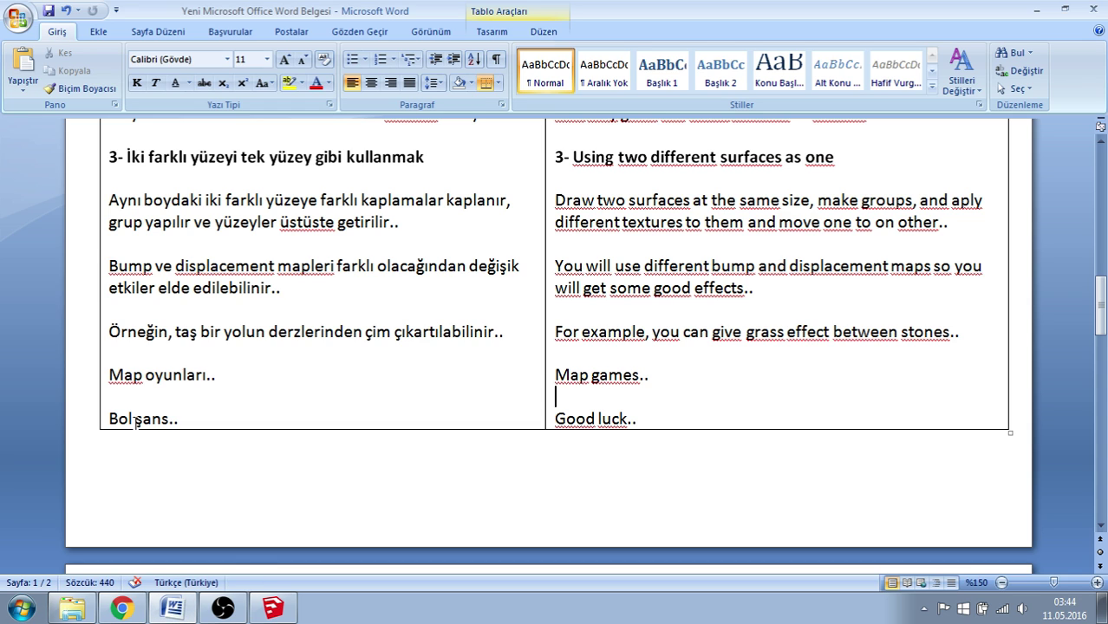
- Highlight 'Bol şans..' and 'Good luck..', then minimize Word and SketchUp to the desktop
drag(111, 418, 178, 419)
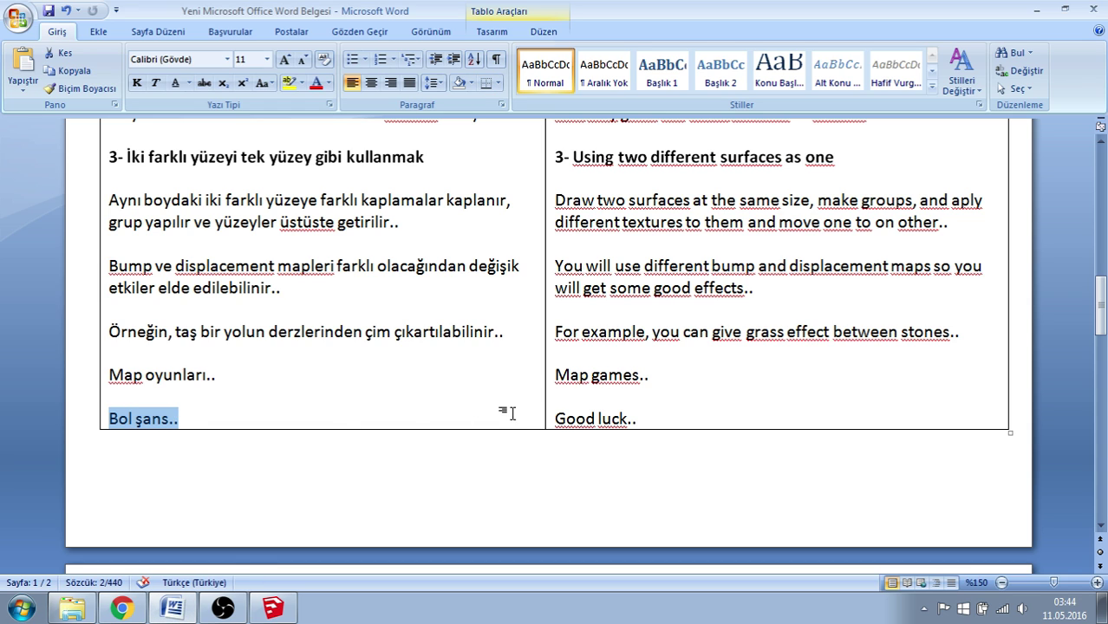
drag(556, 419, 650, 419)
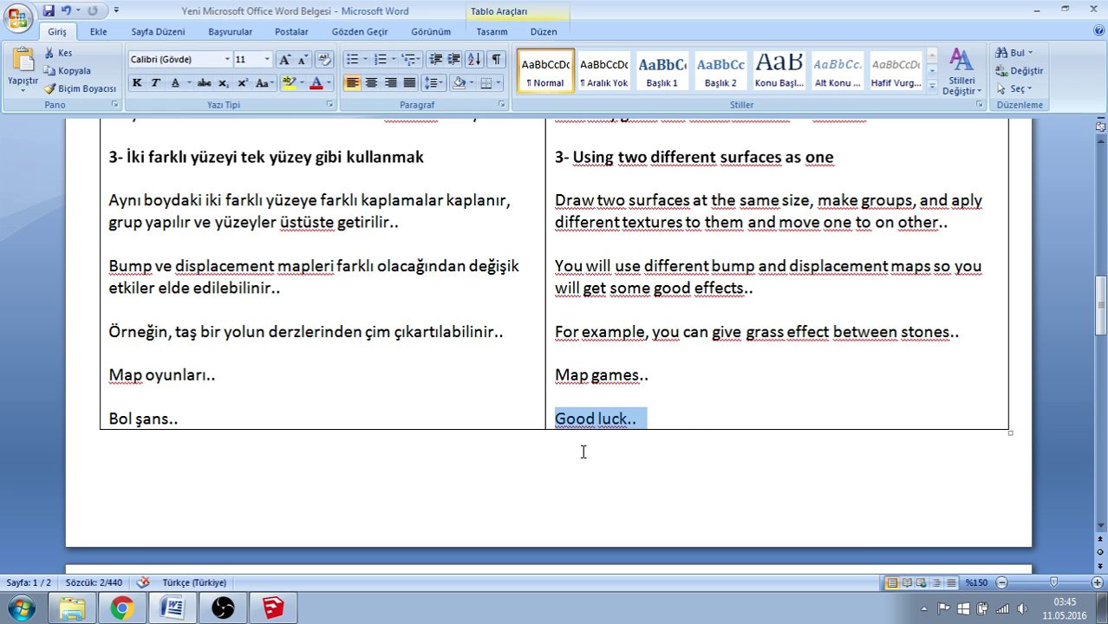
click(1036, 11)
click(1037, 8)
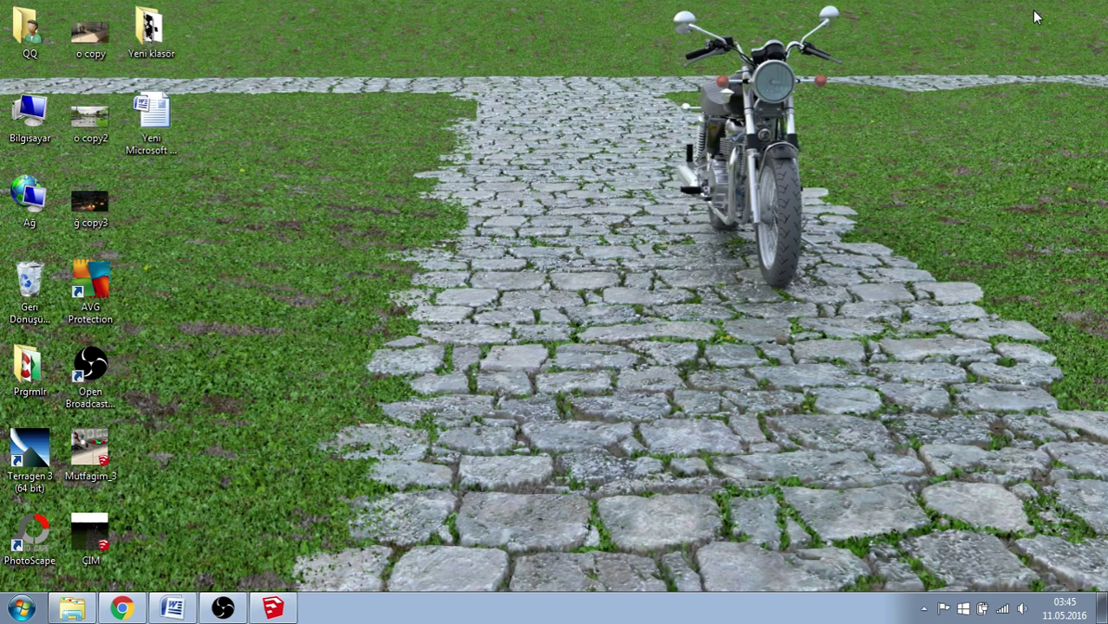